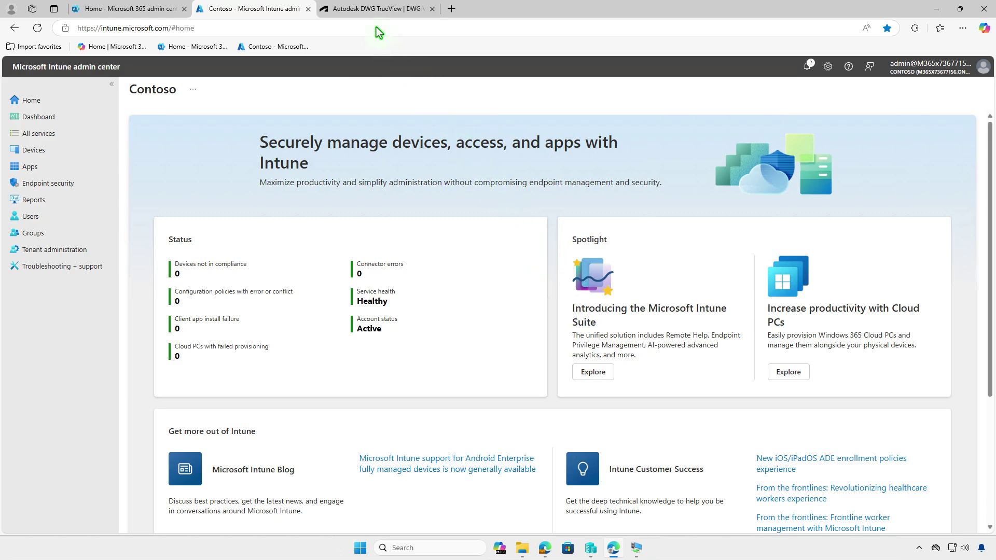
# Step: Download the DWG TrueView 2025 installer from the Autodesk page, then minimize Edge
pyautogui.click(371, 12)
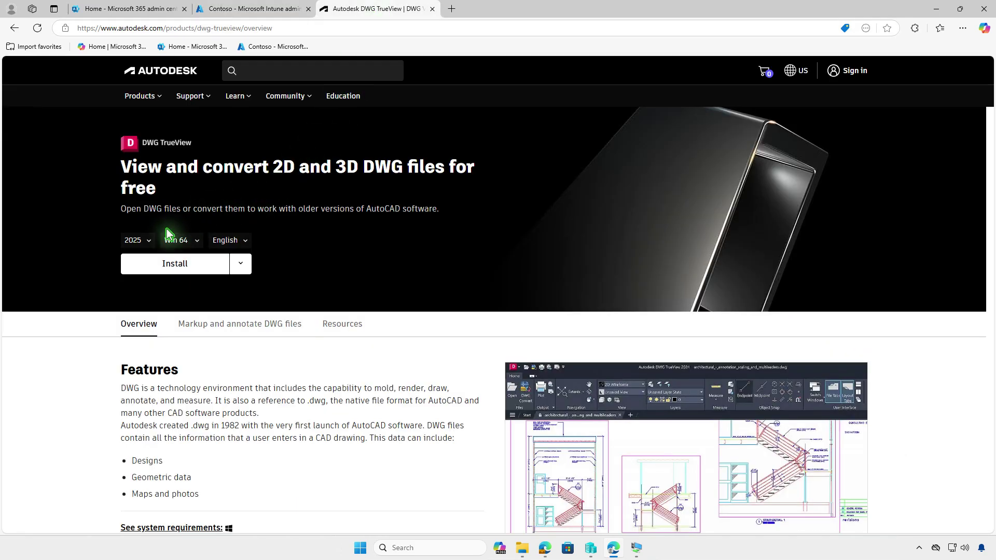
pyautogui.click(150, 241)
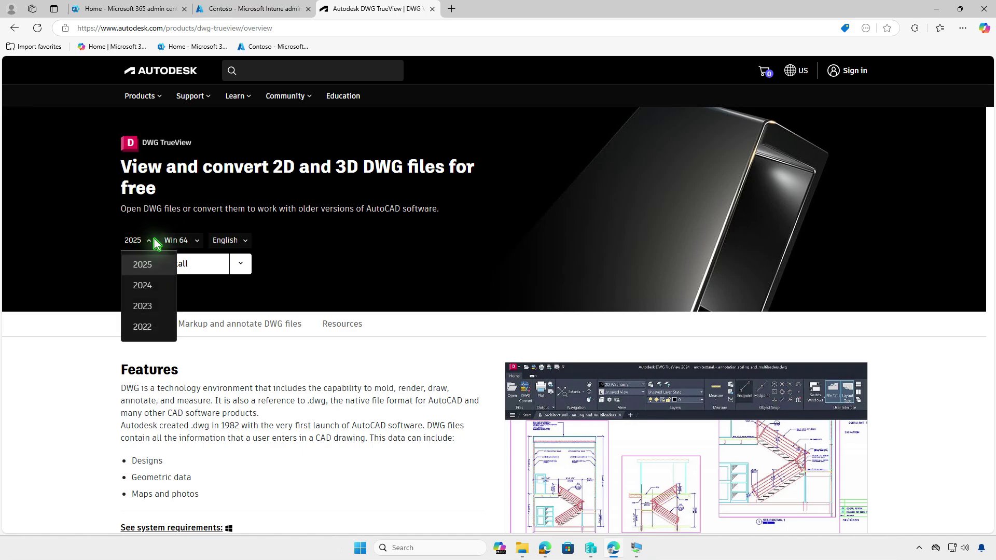
pyautogui.click(243, 266)
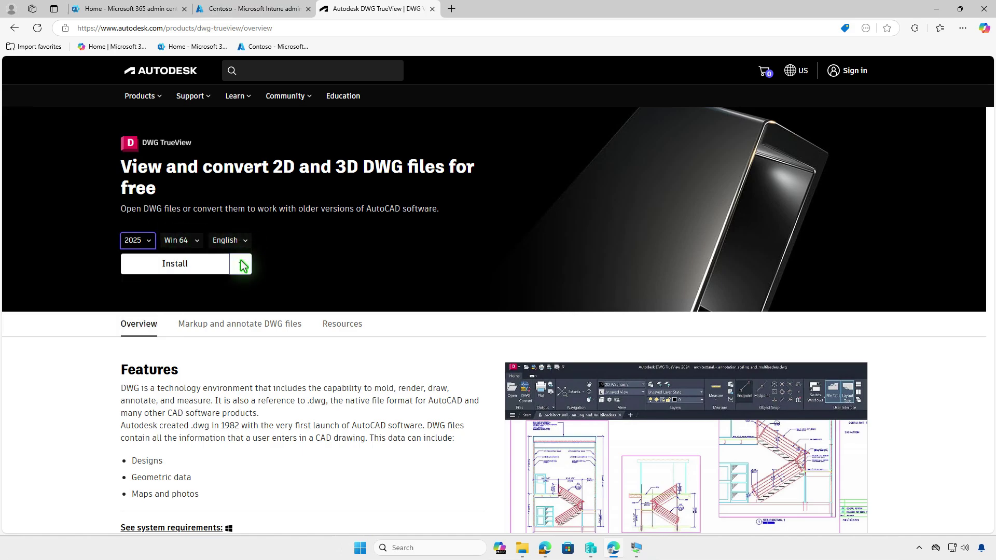
pyautogui.click(243, 266)
pyautogui.click(242, 292)
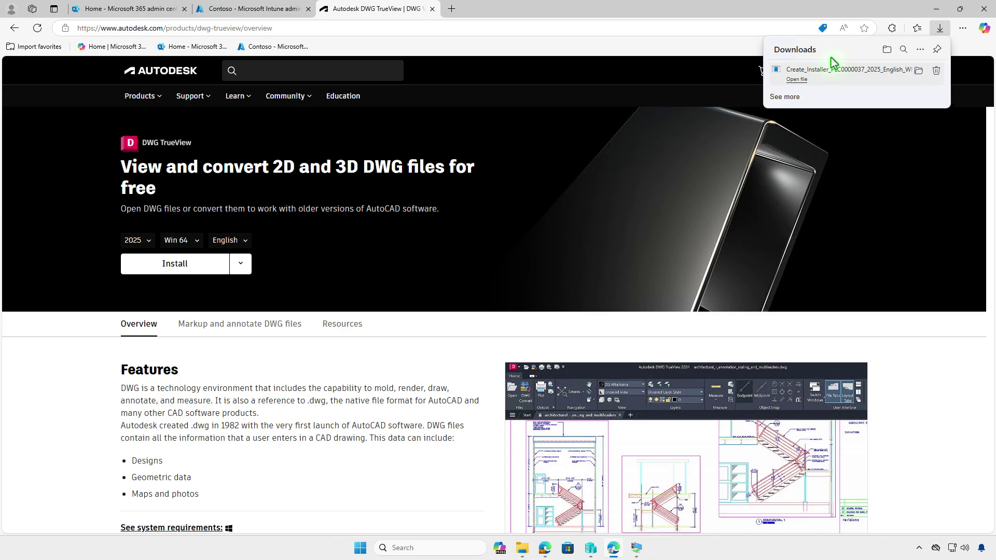
pyautogui.click(933, 13)
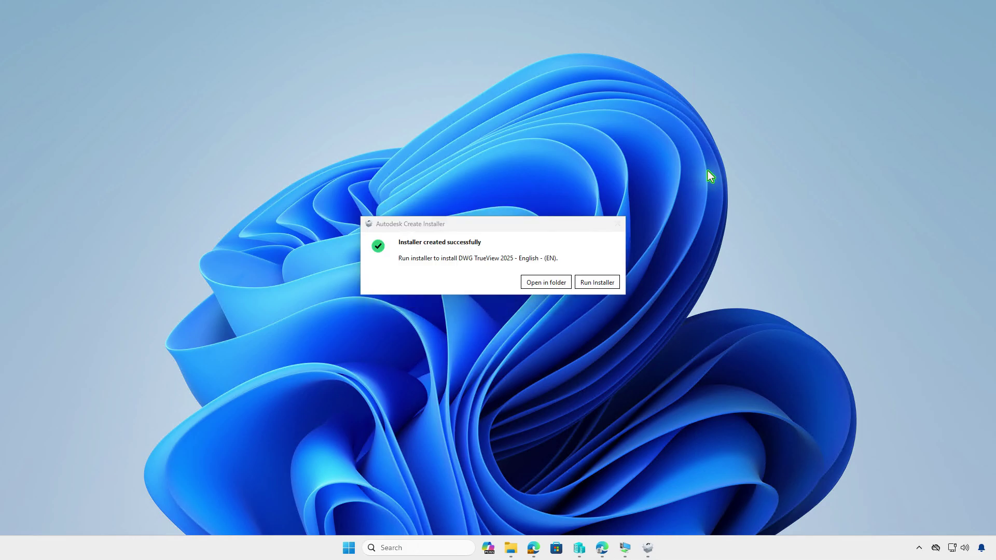
# Step: Open the created installer's folder, Downloads\Autodesk\DWG TrueView 2025 - English - (EN)
pyautogui.click(558, 281)
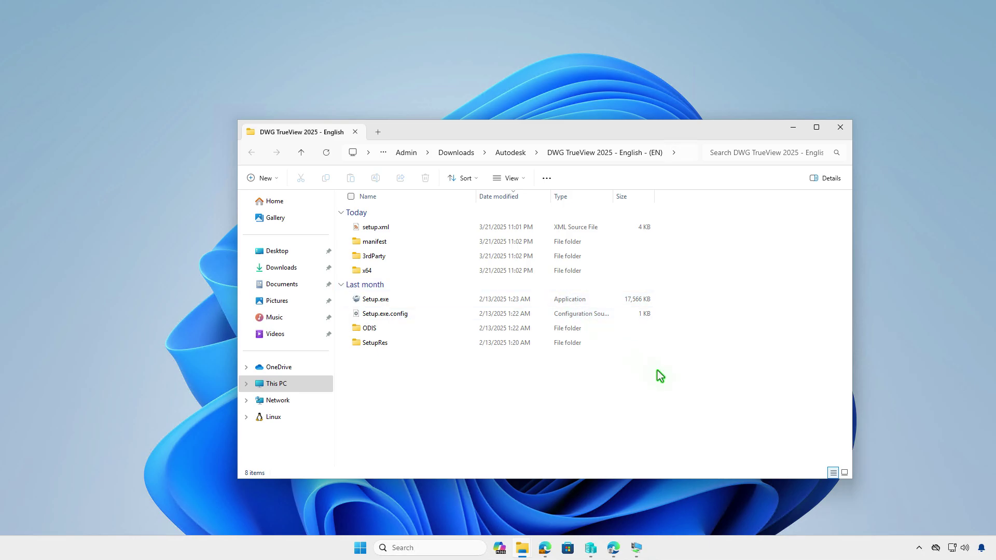
pyautogui.click(463, 154)
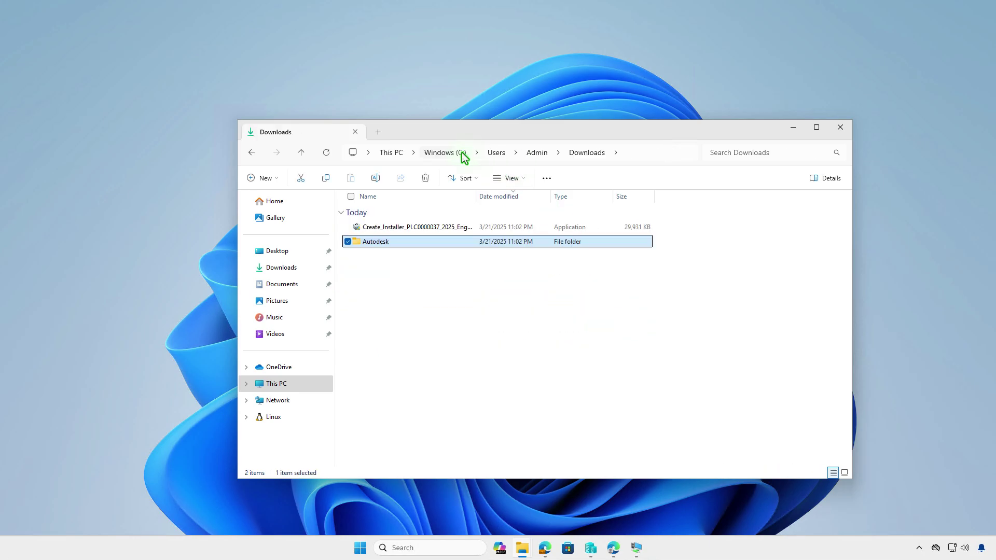
pyautogui.doubleClick(415, 245)
pyautogui.doubleClick(416, 229)
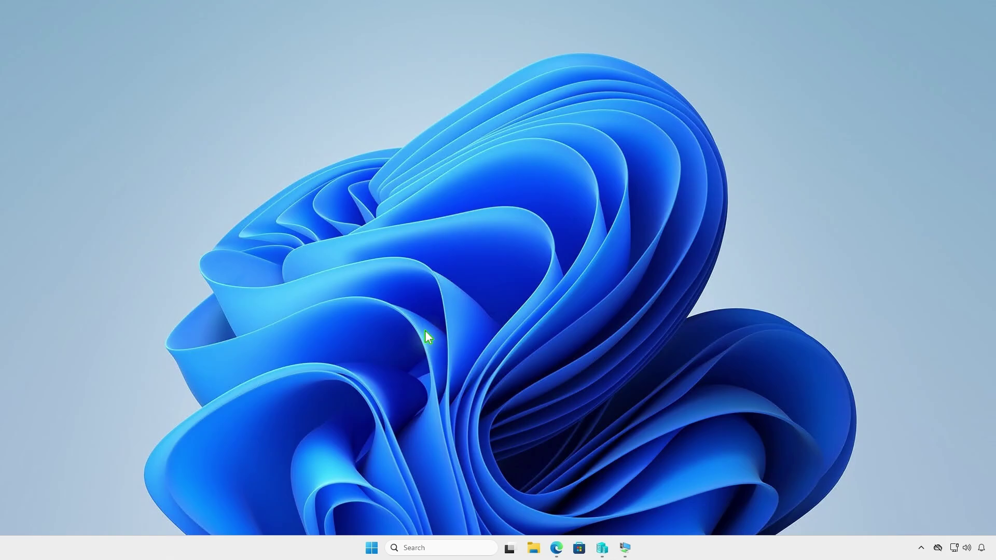
# Step: Create a folder named Intune on the DATA (D:) drive
pyautogui.press('super+e')
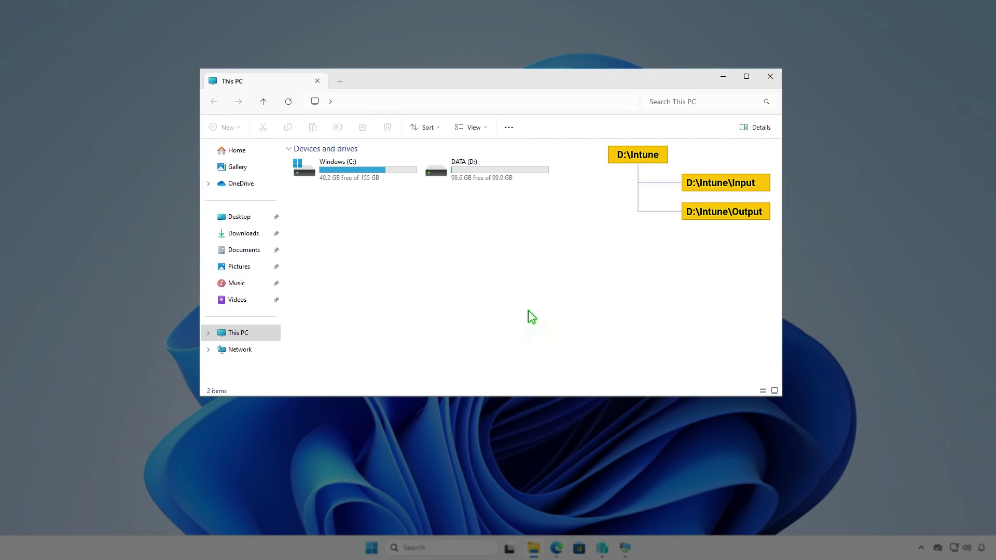
pyautogui.doubleClick(518, 171)
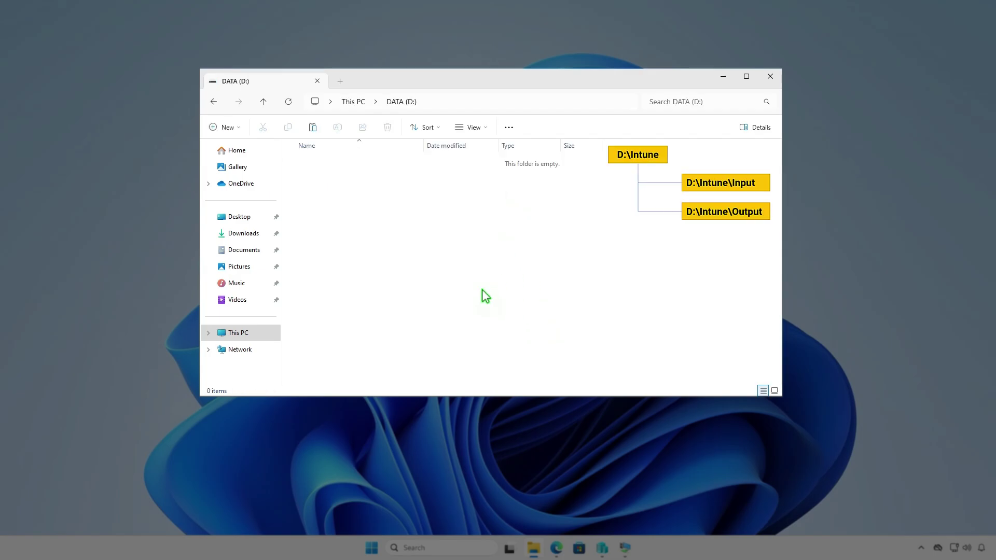
pyautogui.click(236, 128)
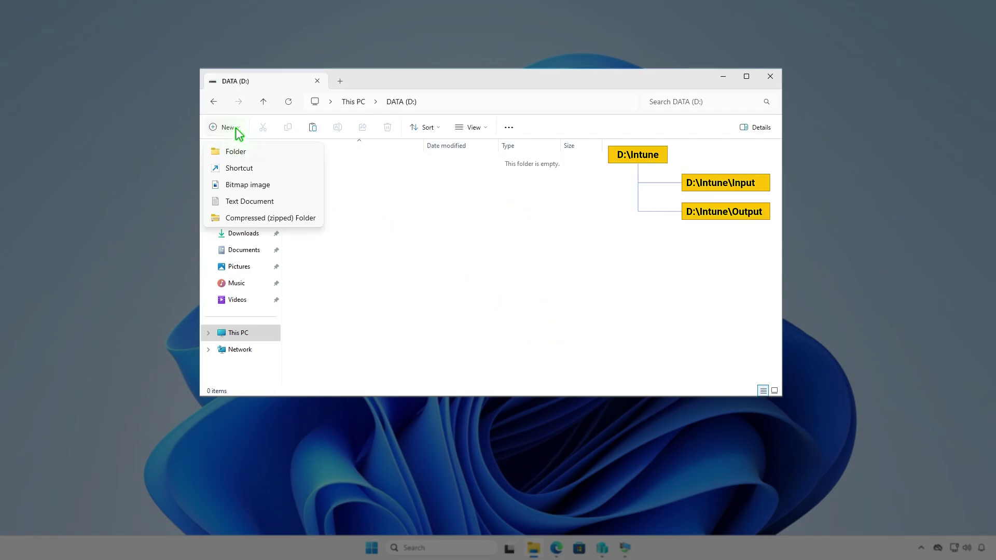
pyautogui.click(254, 149)
pyautogui.write('Intune')
pyautogui.press('Return')
pyautogui.press('Return')
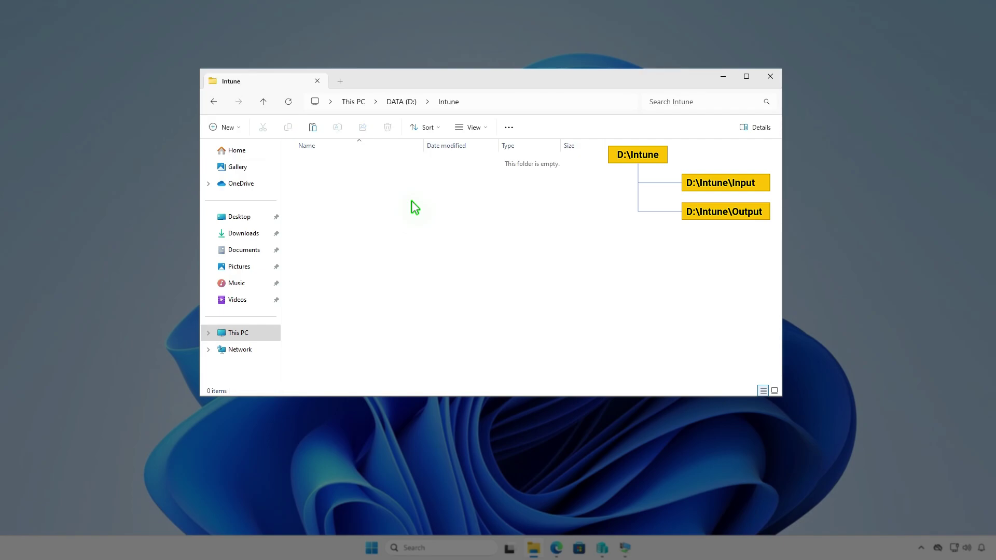
# Step: Create Input and Output subfolders inside D:\Intune
pyautogui.rightClick(412, 201)
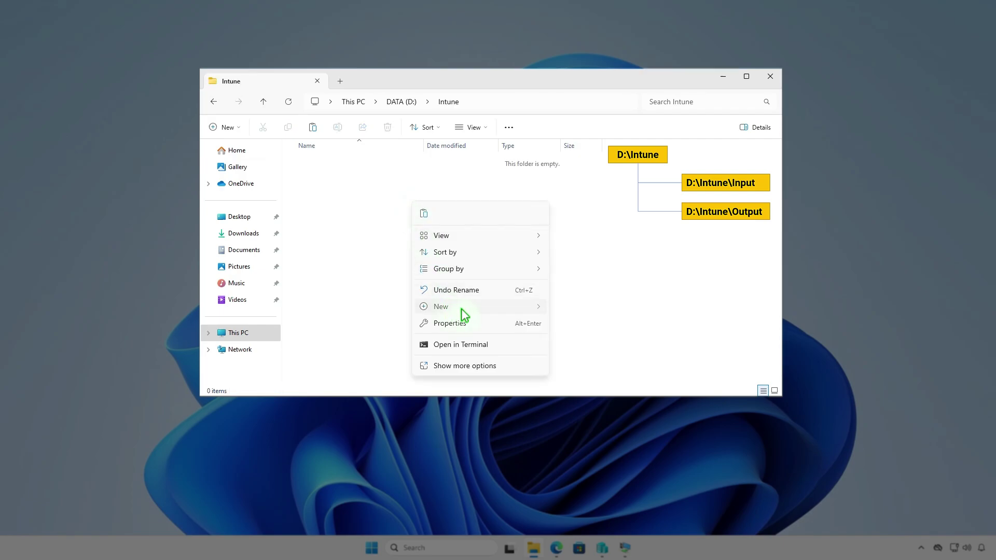
pyautogui.moveTo(467, 310)
pyautogui.click(574, 310)
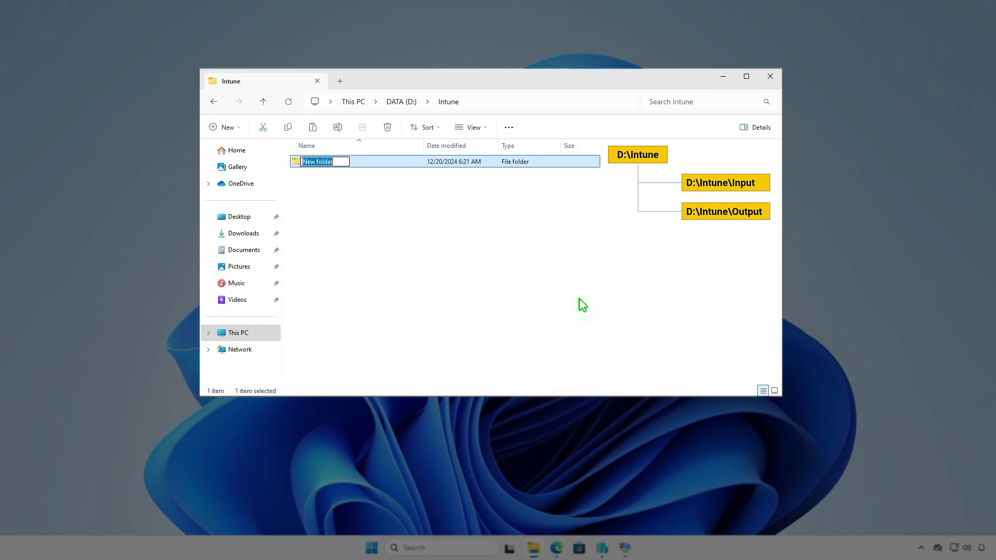
pyautogui.write('Input')
pyautogui.press('Return')
pyautogui.hotkey('ctrl', 'shift', 'n')
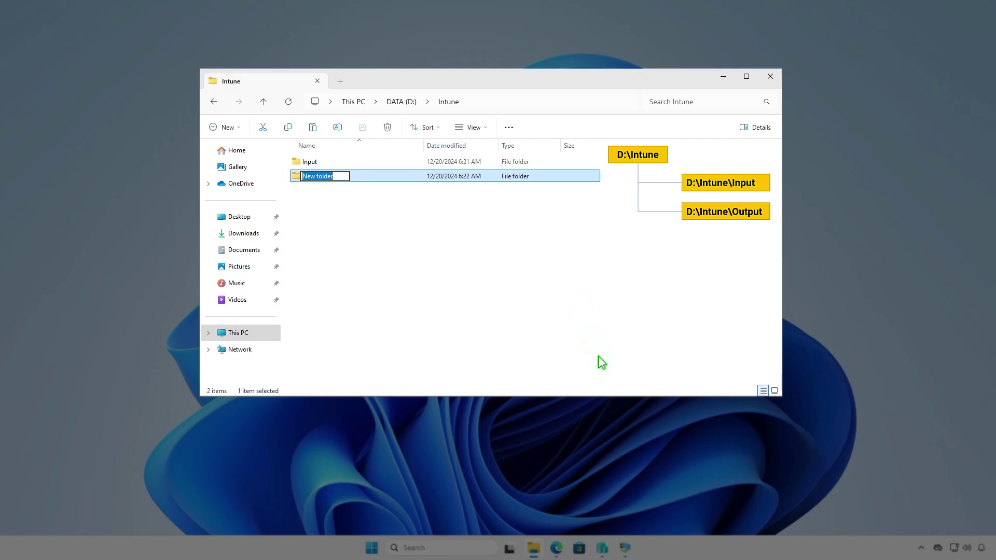
pyautogui.write('Output')
pyautogui.click(596, 354)
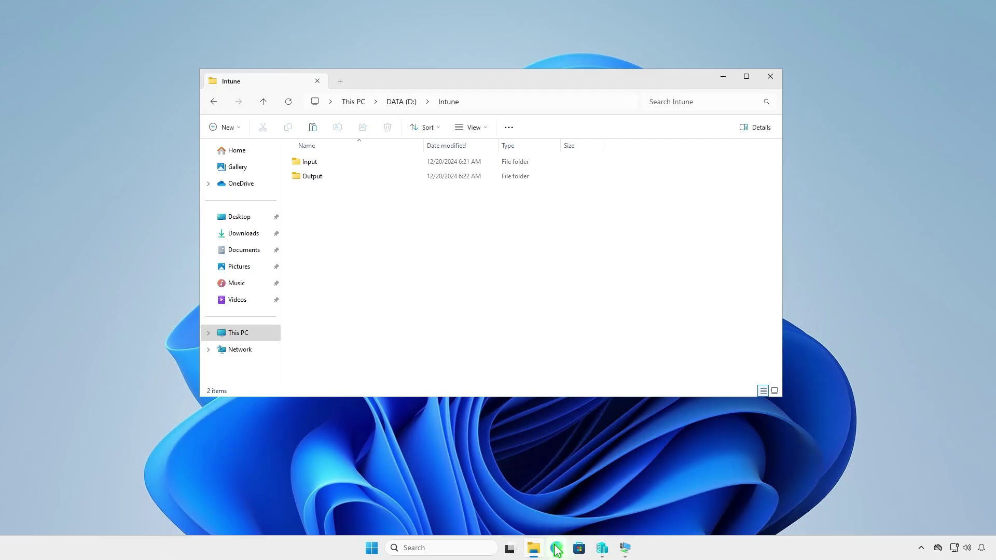
# Step: Download the Content Prep Tool v1.8.6 source code zip from GitHub and show it in Downloads
pyautogui.click(557, 548)
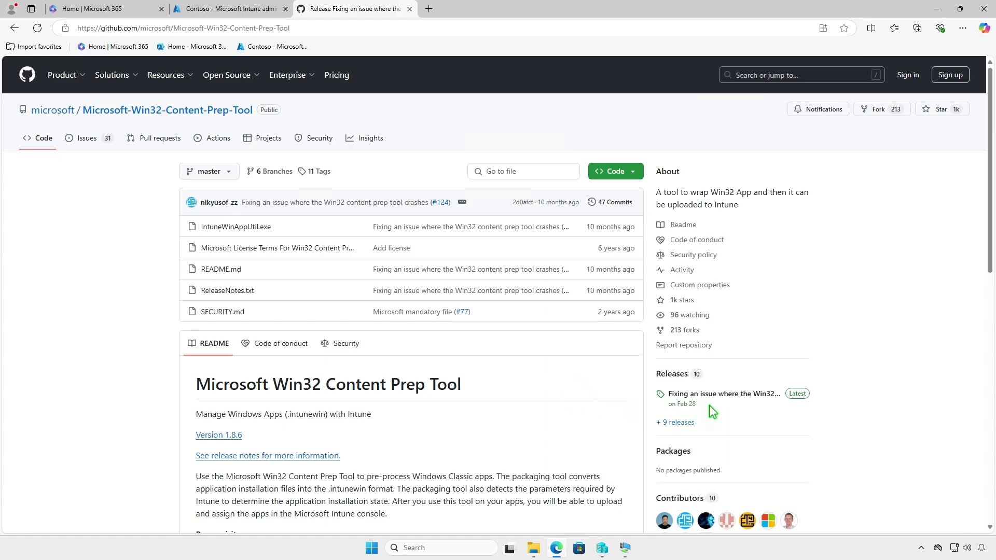
pyautogui.click(749, 394)
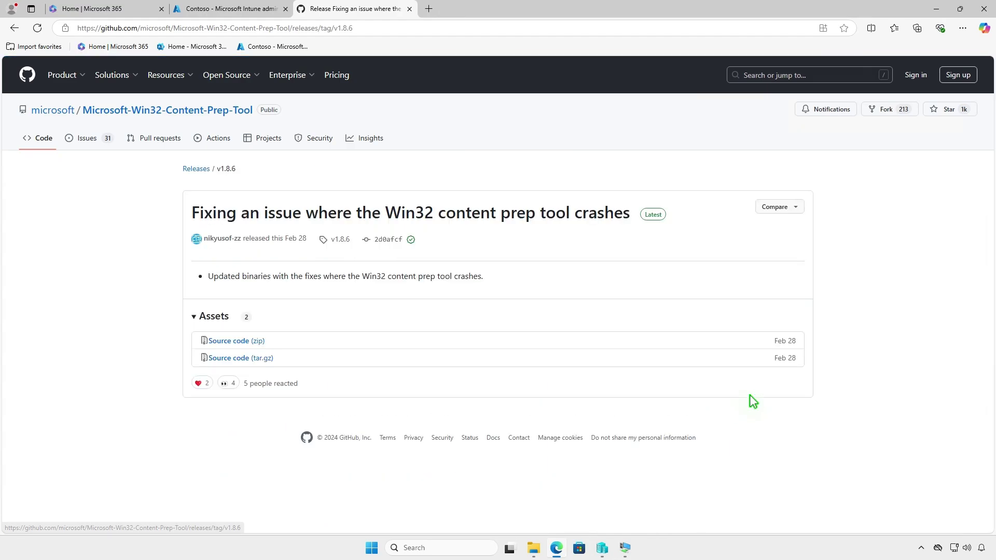
pyautogui.click(259, 341)
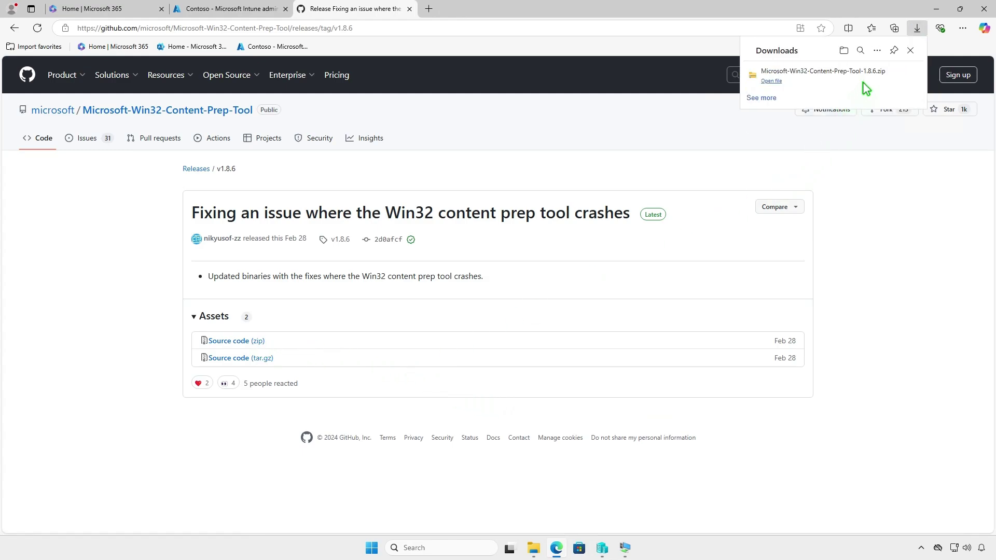
pyautogui.click(879, 75)
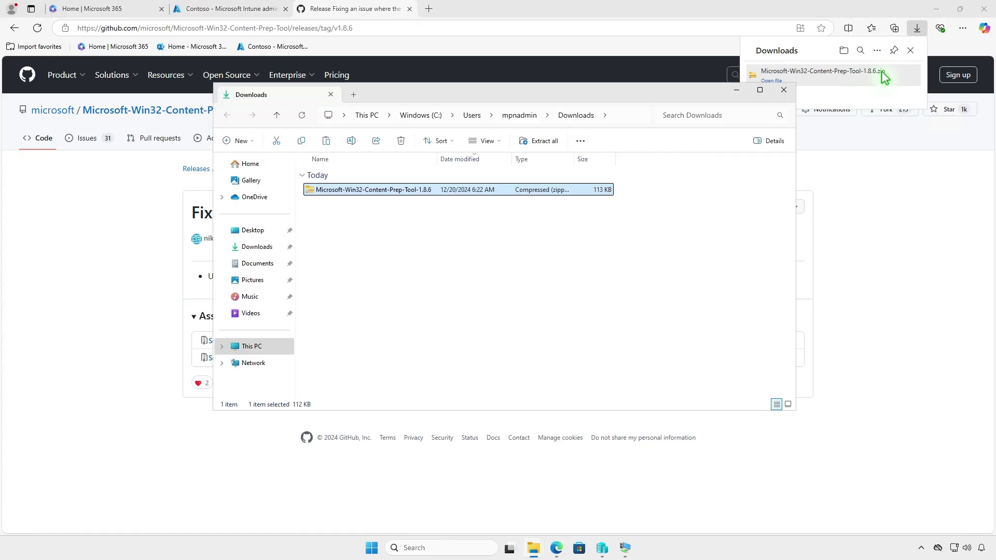
# Step: Extract the Microsoft-Win32-Content-Prep-Tool-1.8.6 zip and open the extracted folder
pyautogui.click(941, 14)
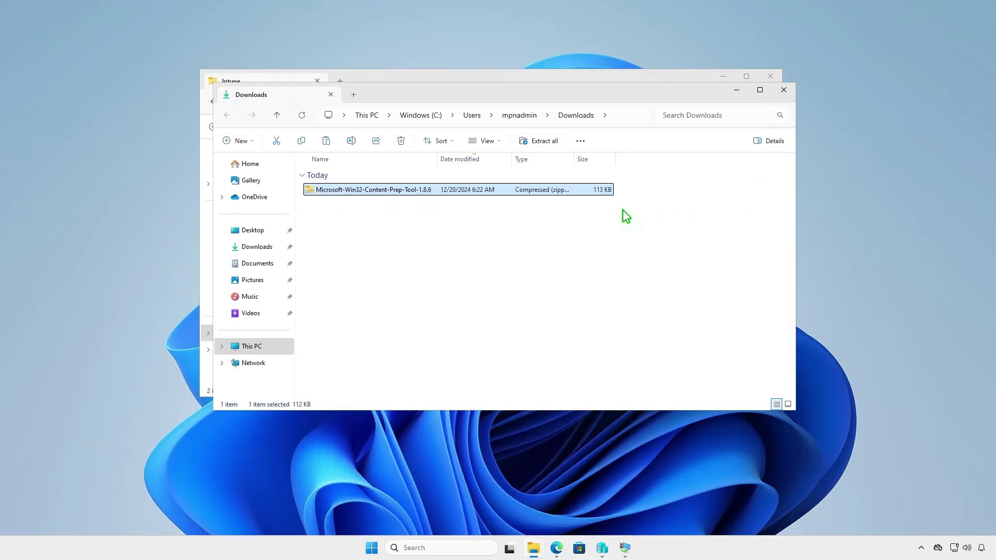
pyautogui.click(544, 142)
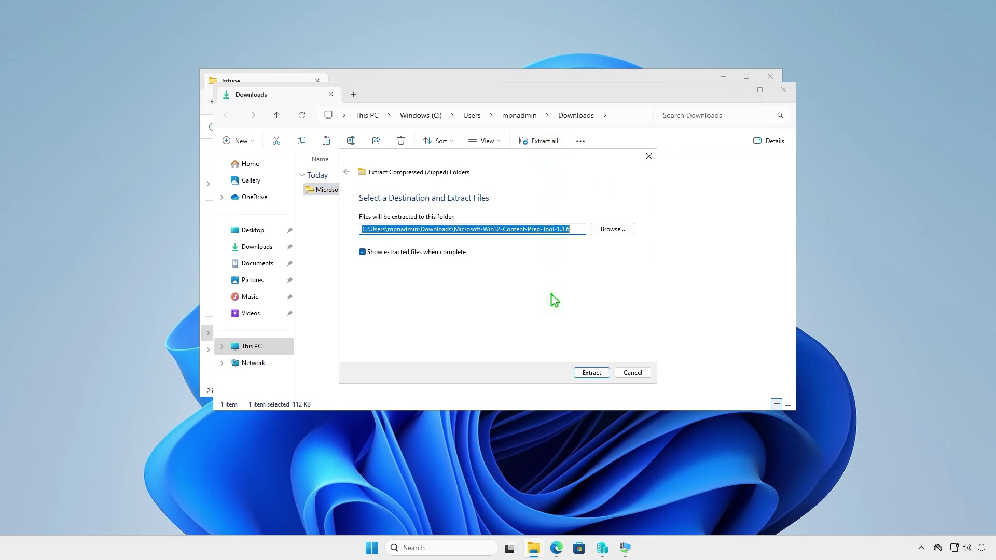
pyautogui.click(589, 373)
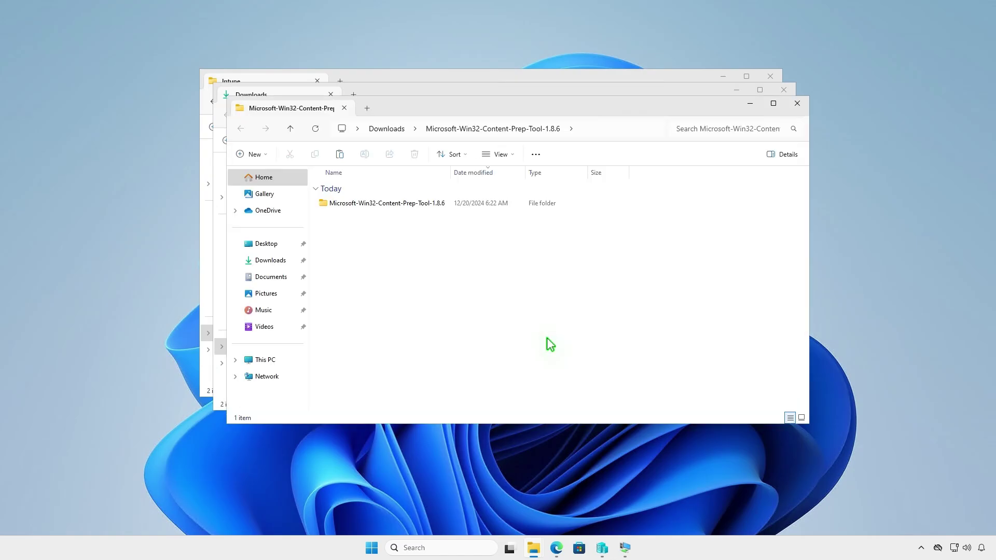
pyautogui.doubleClick(444, 204)
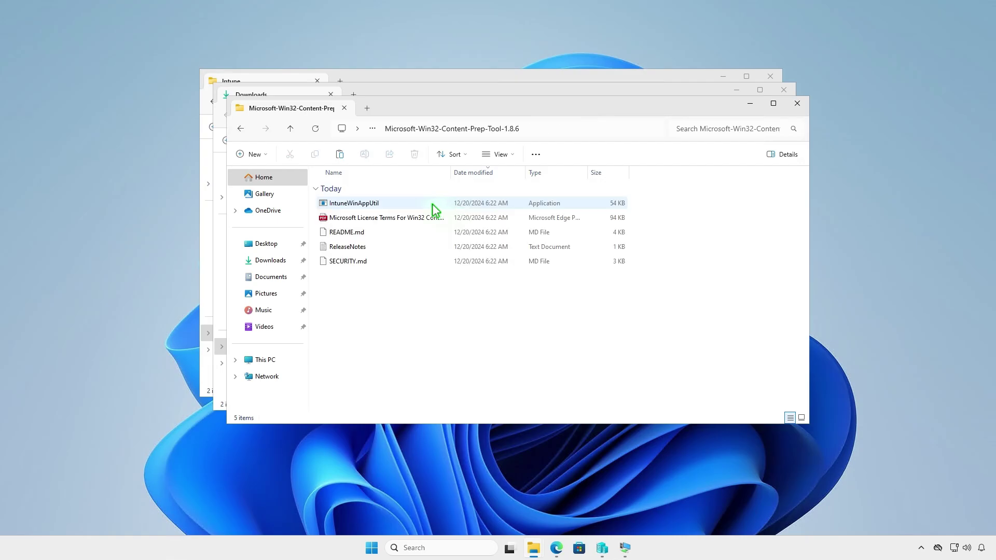
# Step: Copy IntuneWinAppUtil into D:\Intune beside the Input and Output folders
pyautogui.click(397, 201)
pyautogui.rightClick(397, 201)
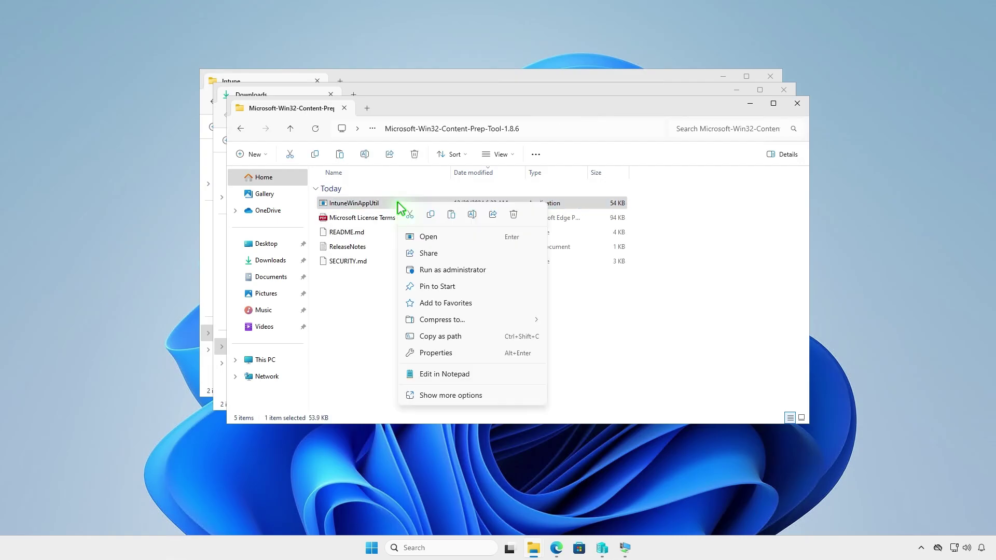
pyautogui.click(431, 215)
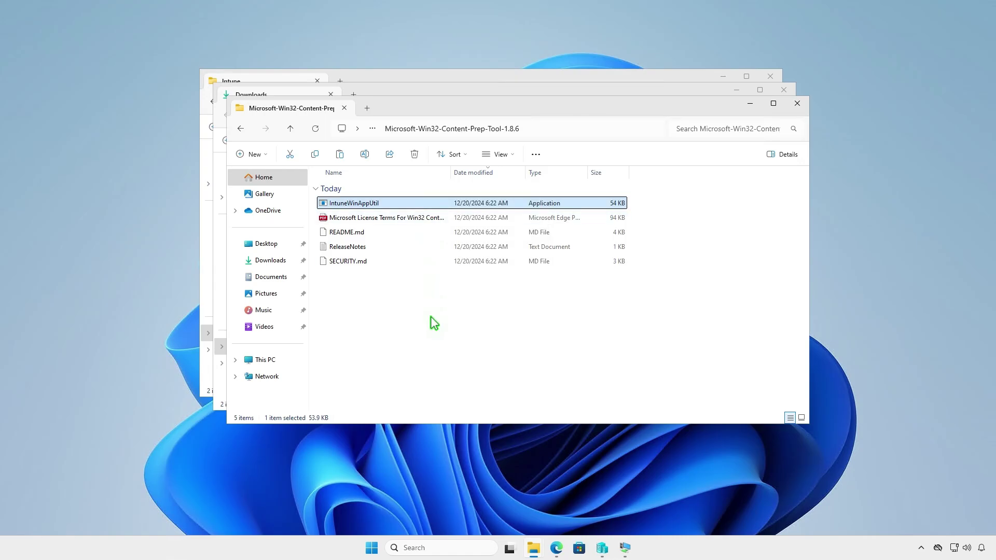
pyautogui.click(798, 104)
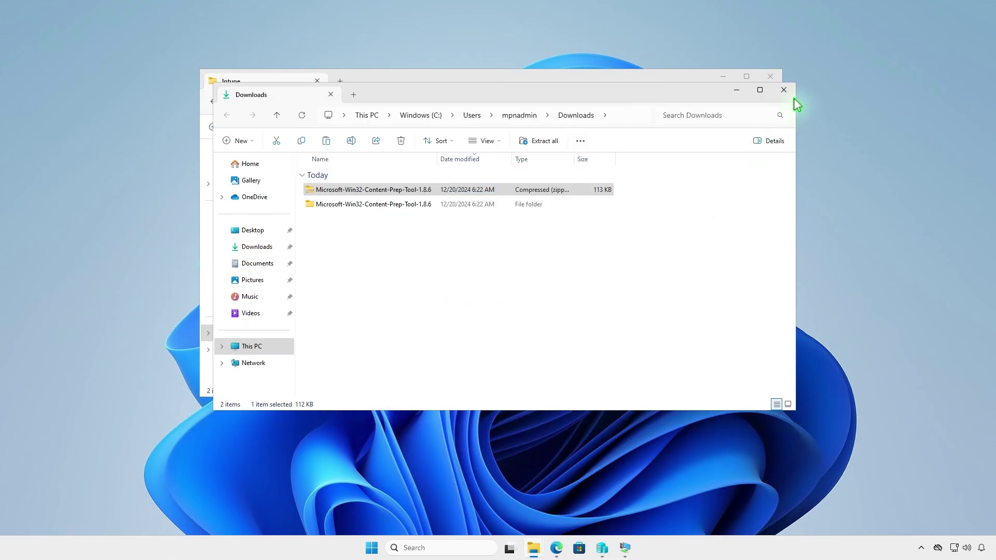
pyautogui.click(784, 91)
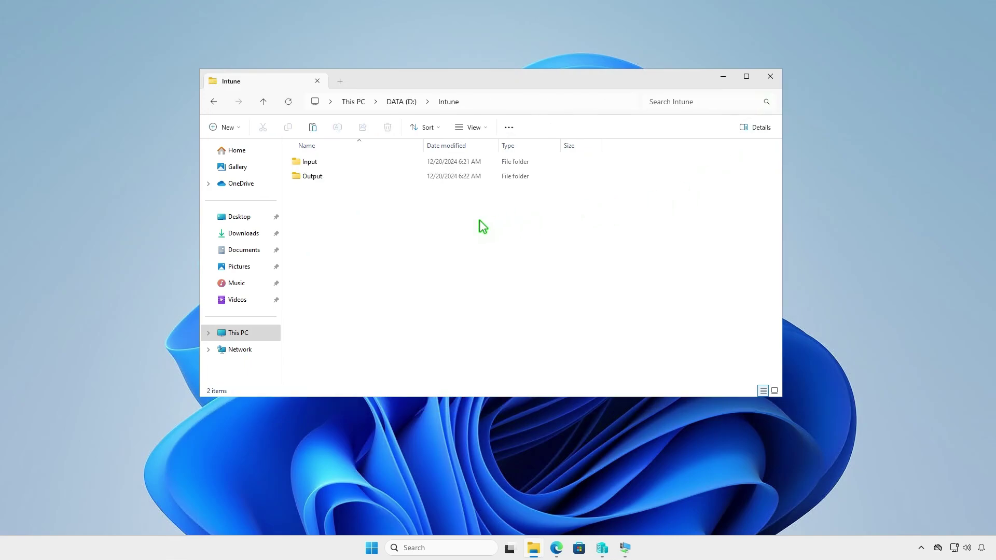
pyautogui.rightClick(357, 224)
pyautogui.click(369, 234)
pyautogui.click(432, 275)
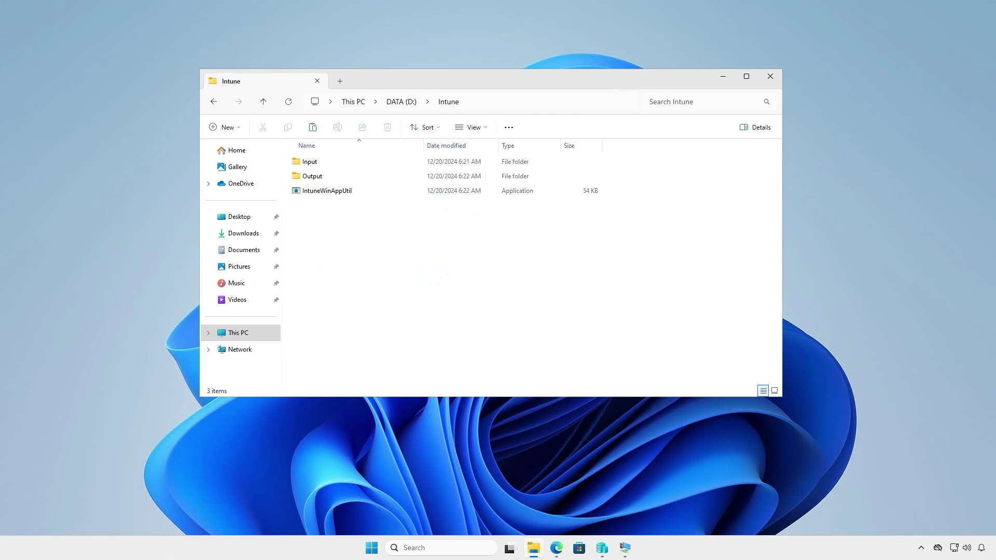
# Step: Select and copy all eight DWG TrueView 2025 installer files and folders
pyautogui.press('super+d')
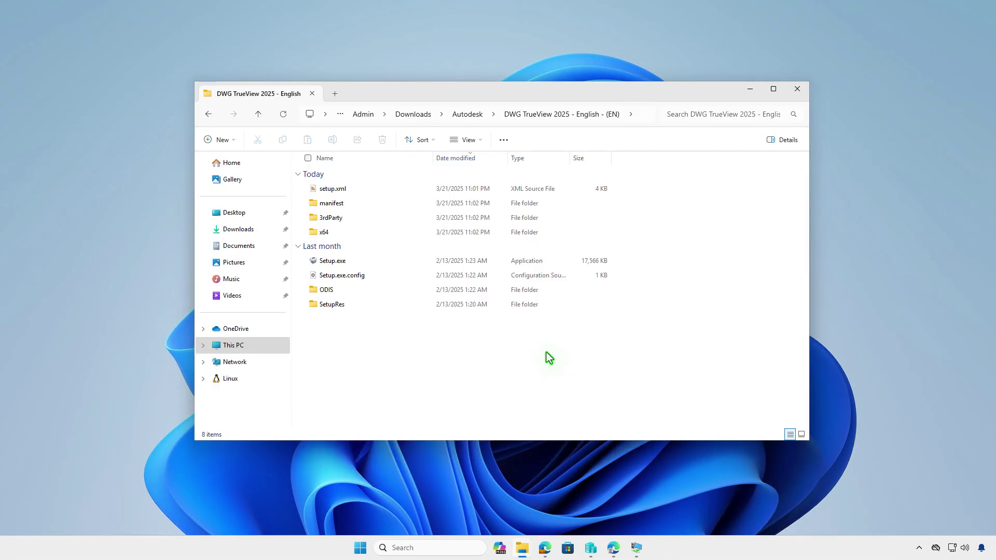
pyautogui.moveTo(546, 351); pyautogui.dragTo(359, 191)
pyautogui.rightClick(372, 189)
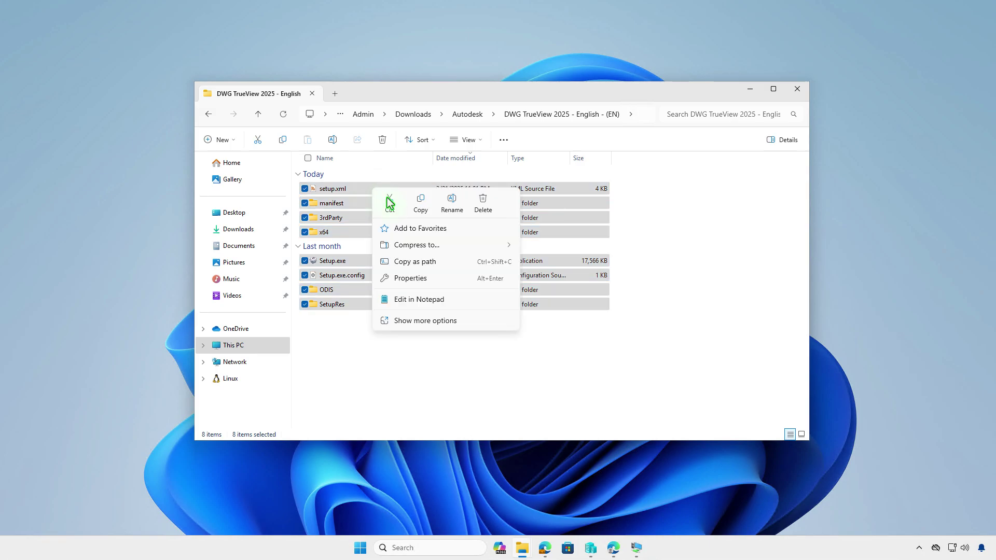
pyautogui.click(421, 206)
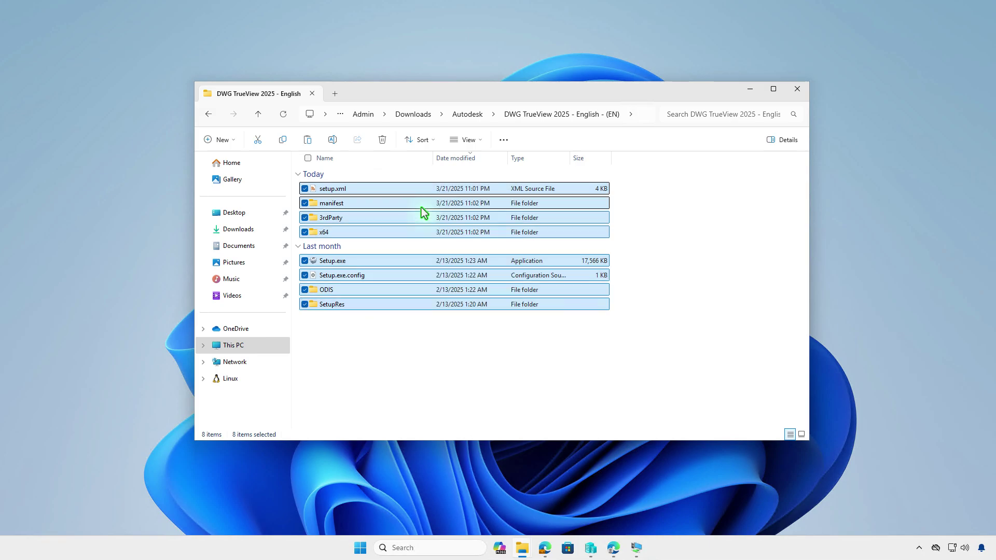
# Step: Paste the installer items into D:\Intune\Input, then return to the Intune folder
pyautogui.click(269, 349)
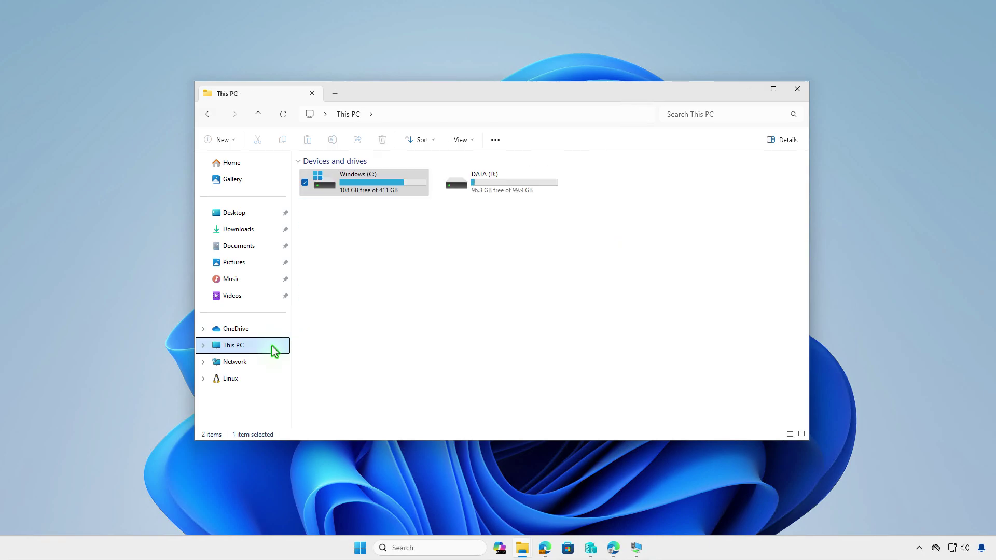
pyautogui.doubleClick(503, 195)
pyautogui.doubleClick(412, 176)
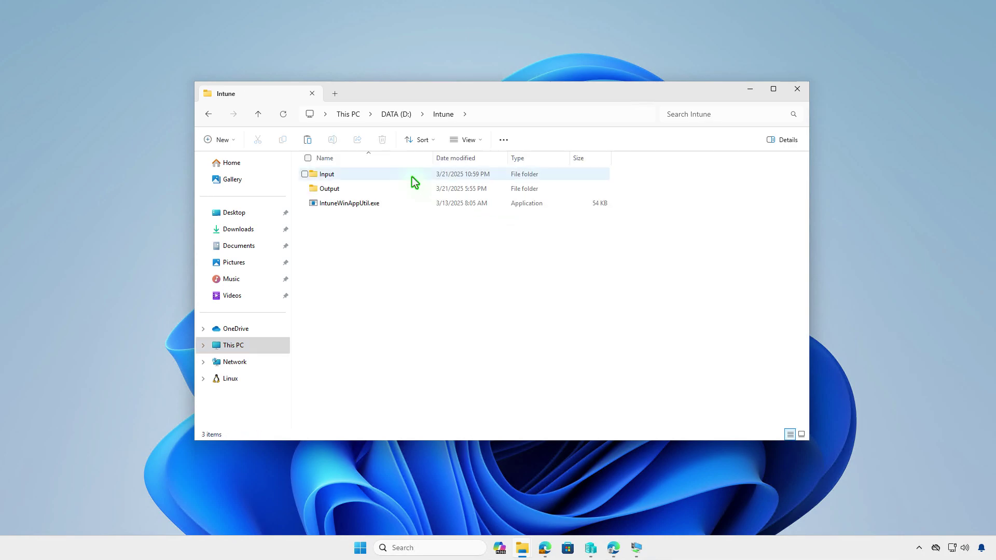
pyautogui.doubleClick(412, 176)
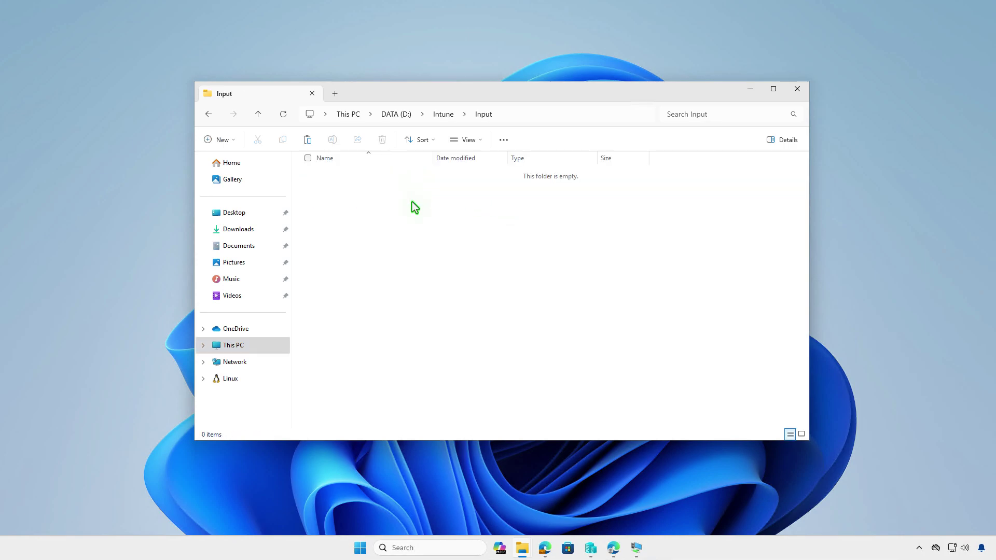
pyautogui.rightClick(412, 202)
pyautogui.click(424, 214)
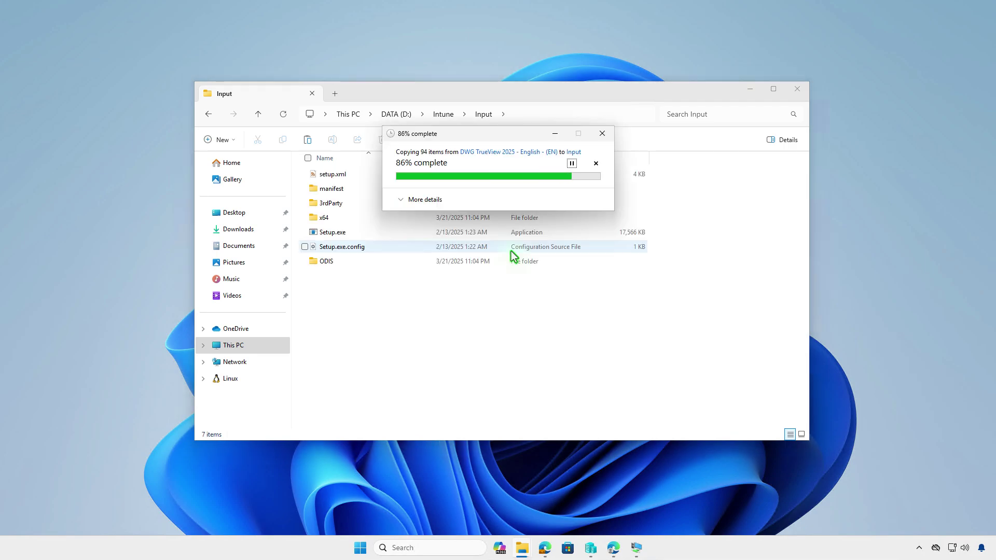
pyautogui.click(614, 331)
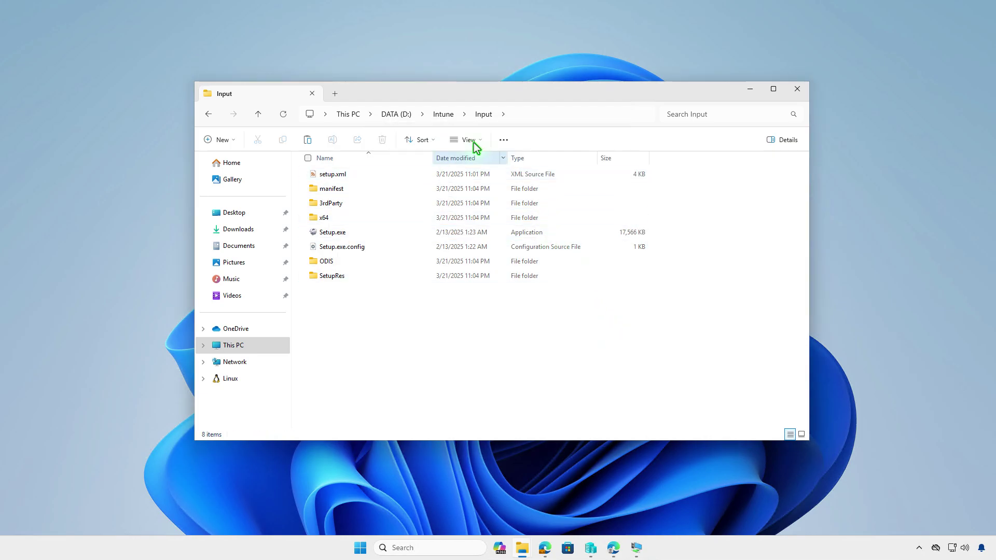
pyautogui.click(444, 115)
pyautogui.click(568, 304)
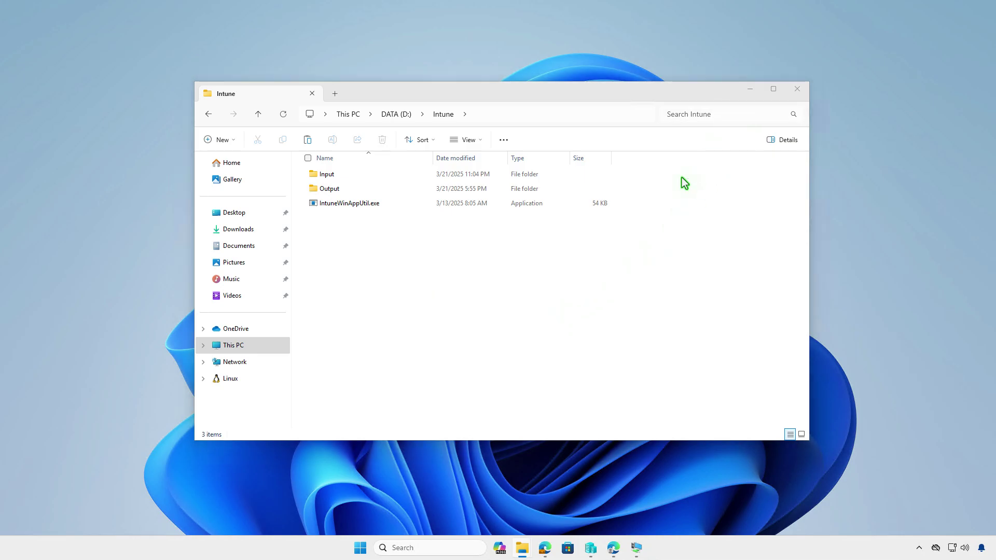
pyautogui.click(750, 89)
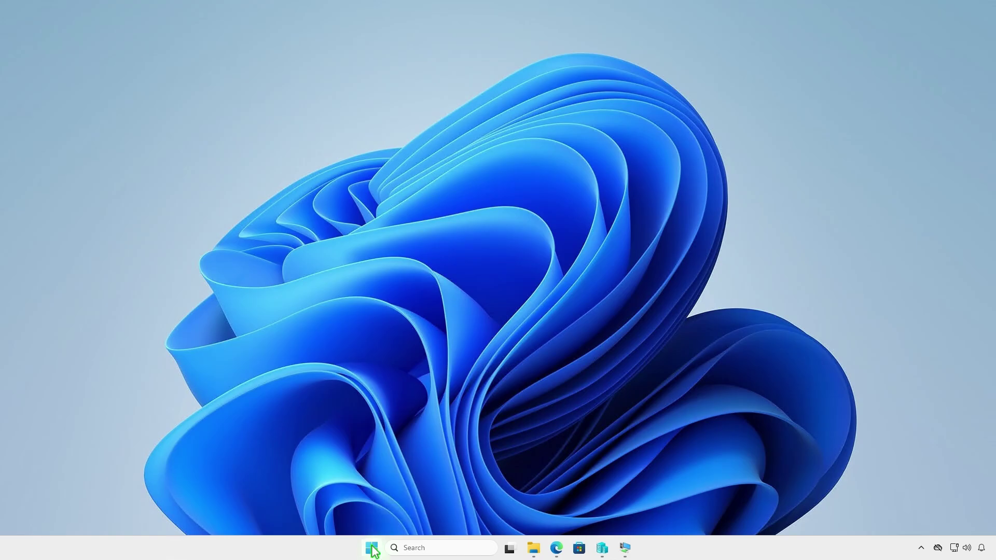
# Step: Open an administrator terminal and change into D:\Intune
pyautogui.rightClick(372, 550)
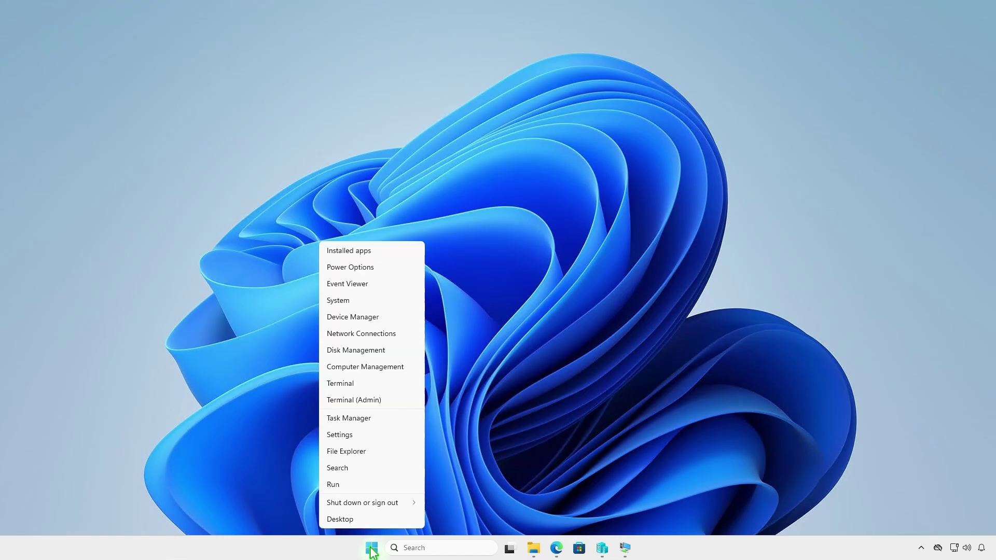
pyautogui.click(403, 402)
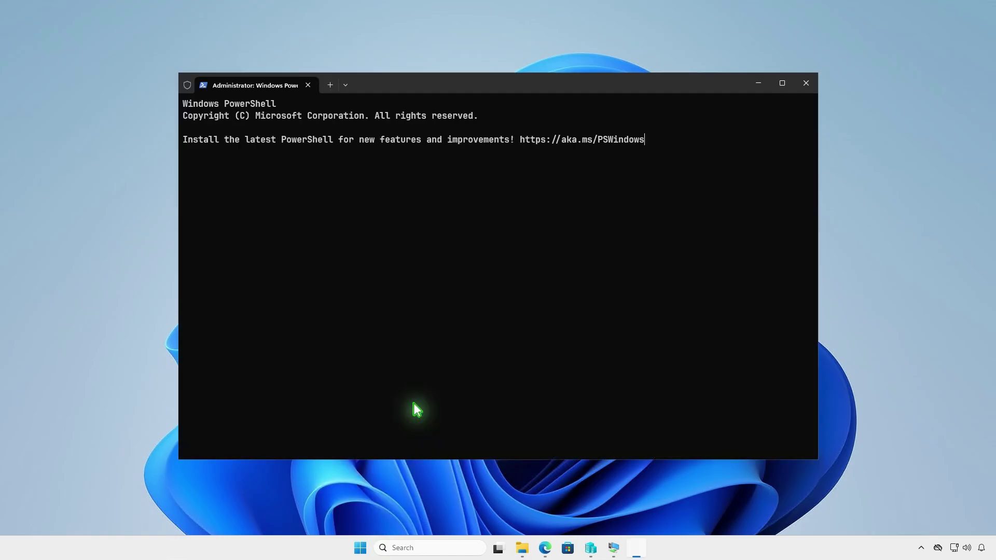
pyautogui.write('cd d:\\')
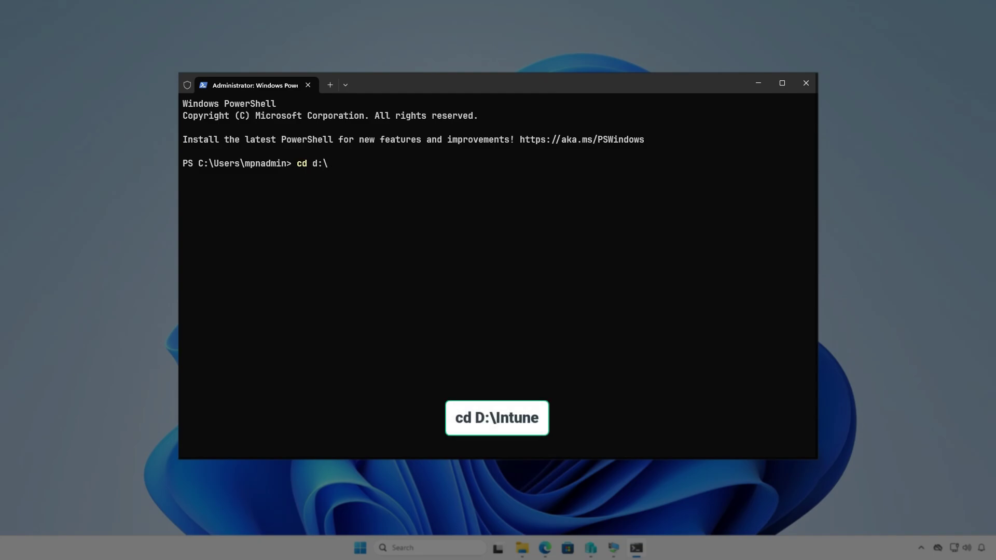
pyautogui.write('in')
pyautogui.press('Tab')
pyautogui.press('Return')
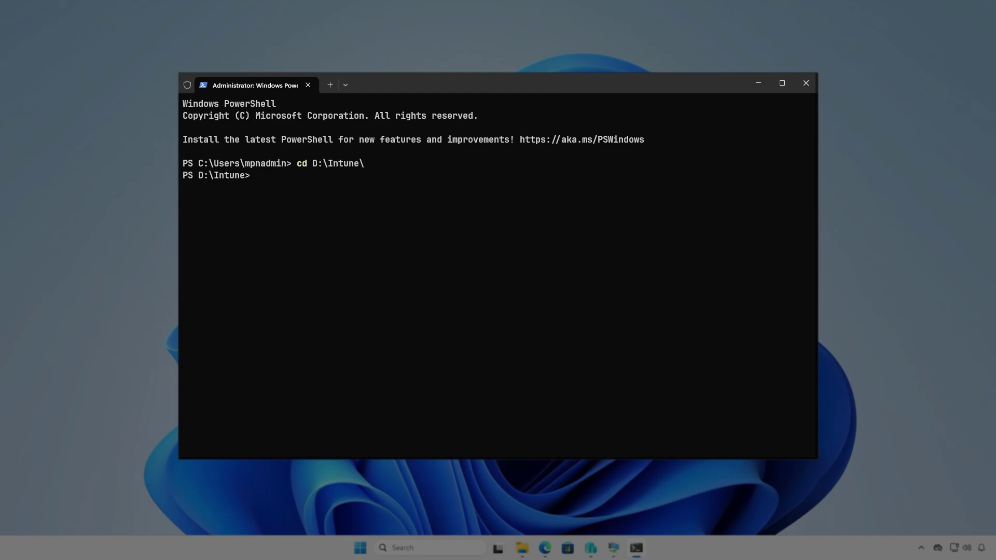
pyautogui.press('Return')
# Step: Run IntuneWinAppUtil with source D:\Intune\Input, setup file setup.exe, output D:\Intune\Output, catalog N
pyautogui.write('i')
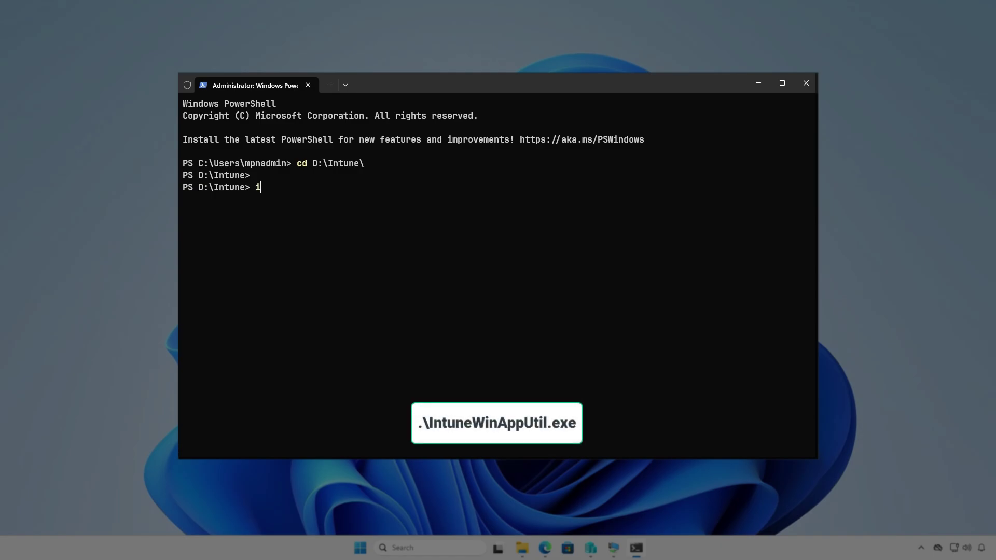
pyautogui.write('ntu')
pyautogui.press('Tab')
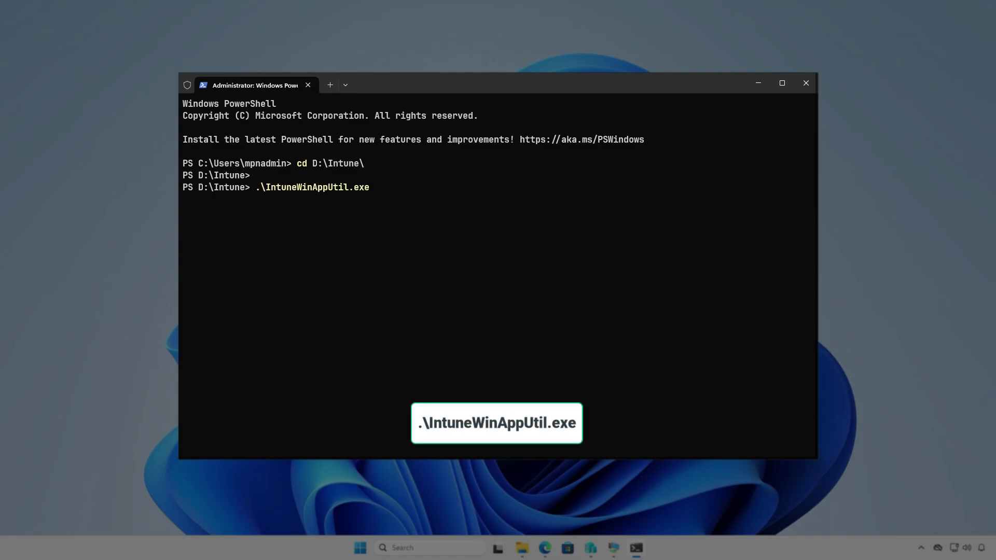
pyautogui.press('Return')
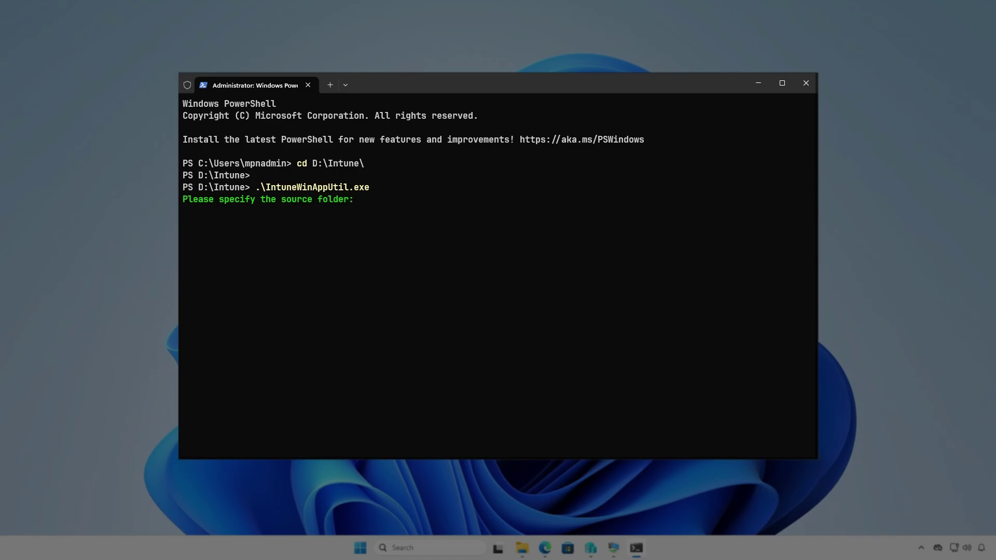
pyautogui.write('D:\\')
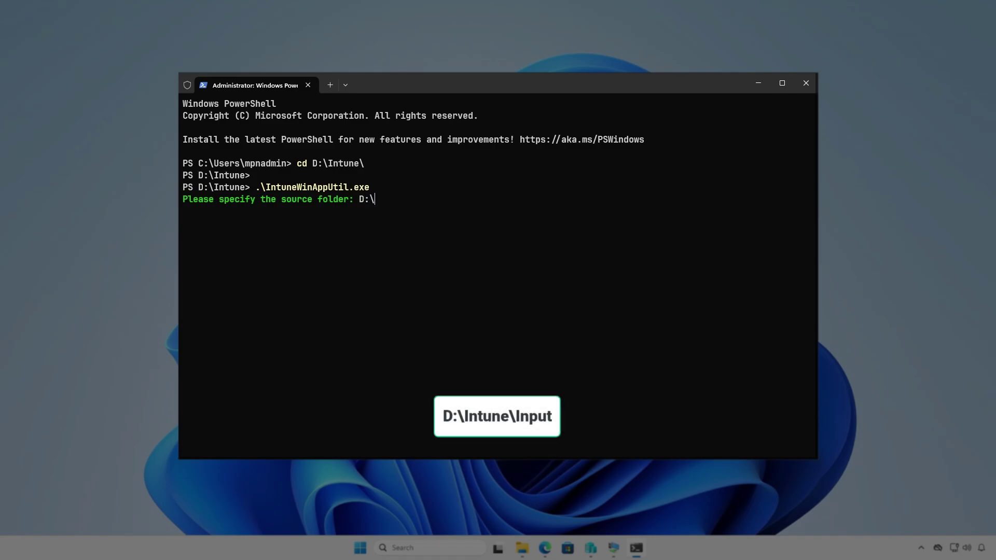
pyautogui.write('Intune\\Inpu')
pyautogui.write('t')
pyautogui.press('Return')
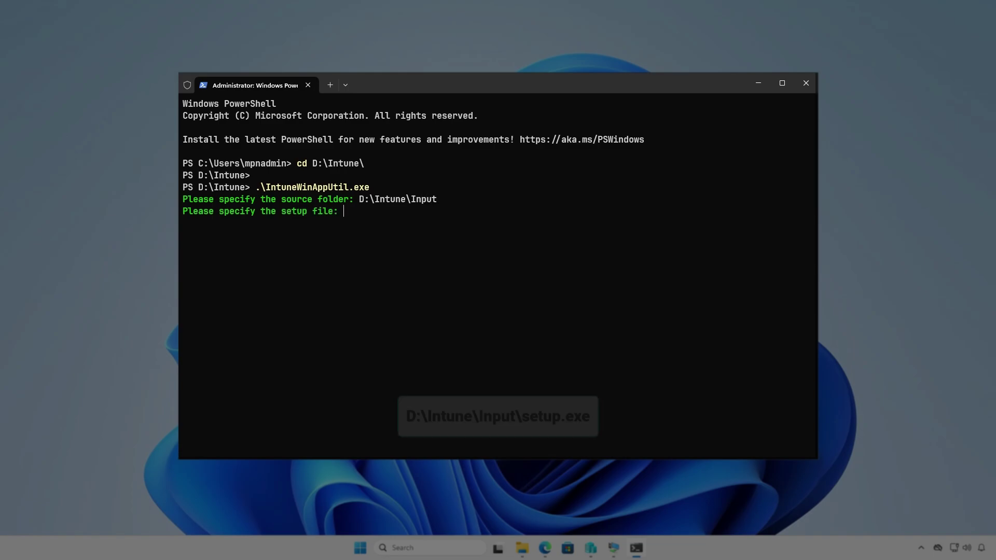
pyautogui.write('D:\\Intune\\I')
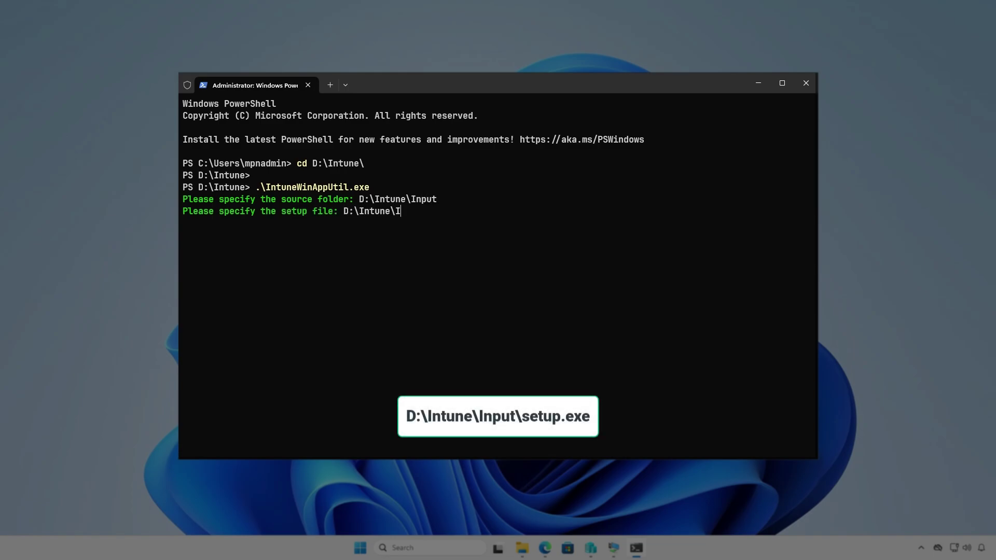
pyautogui.write('nput\\setup.exe')
pyautogui.press('Return')
pyautogui.write('D:\\')
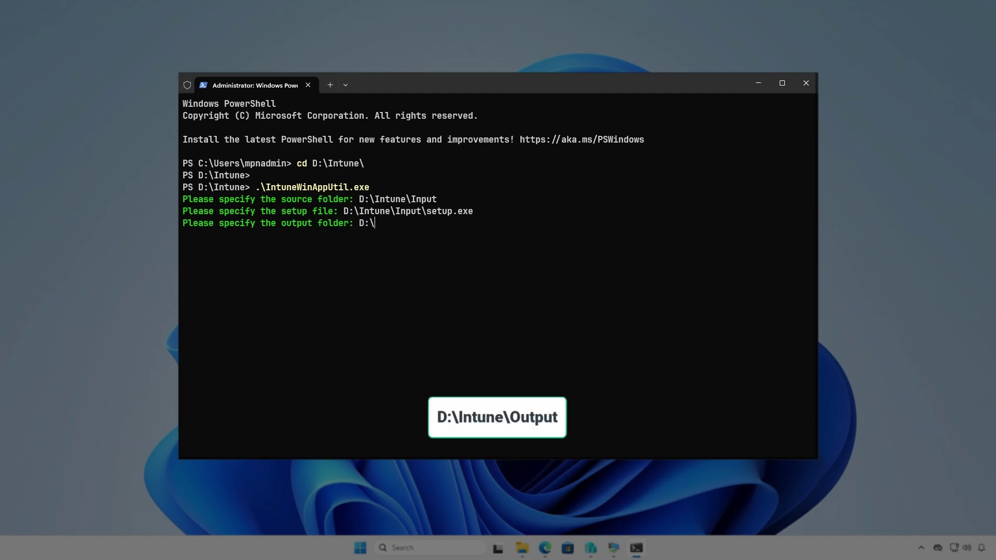
pyautogui.write('Intune\\Output')
pyautogui.press('Return')
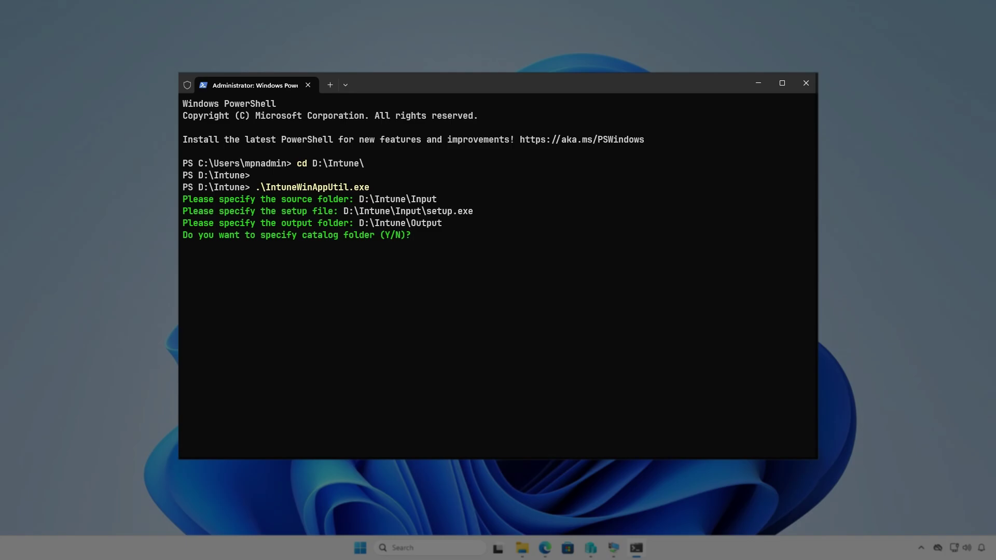
pyautogui.press('n')
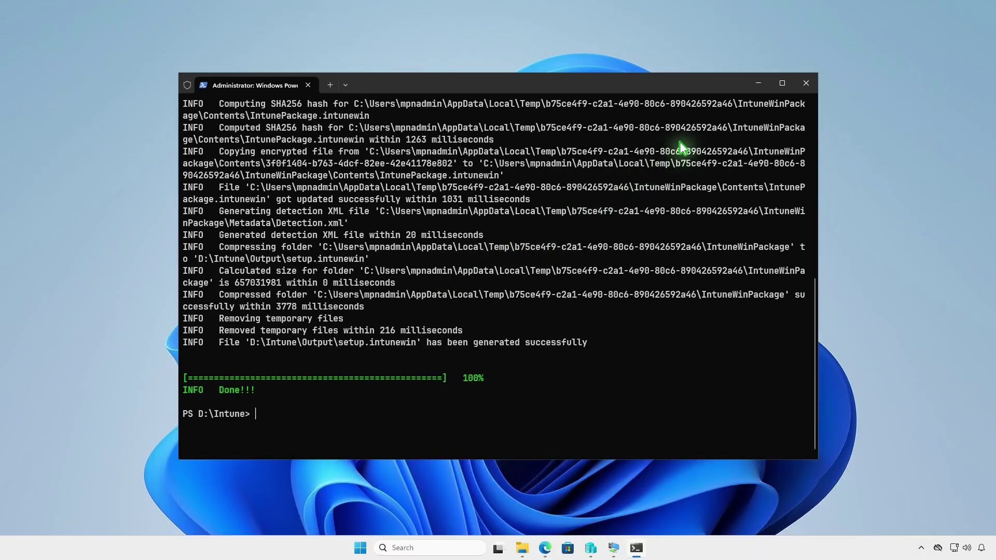
pyautogui.click(759, 84)
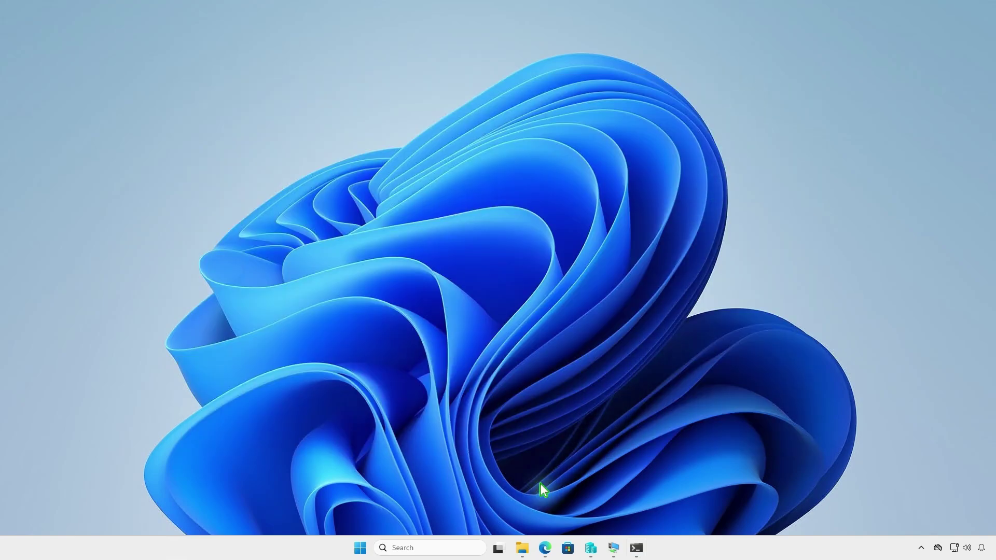
pyautogui.click(522, 548)
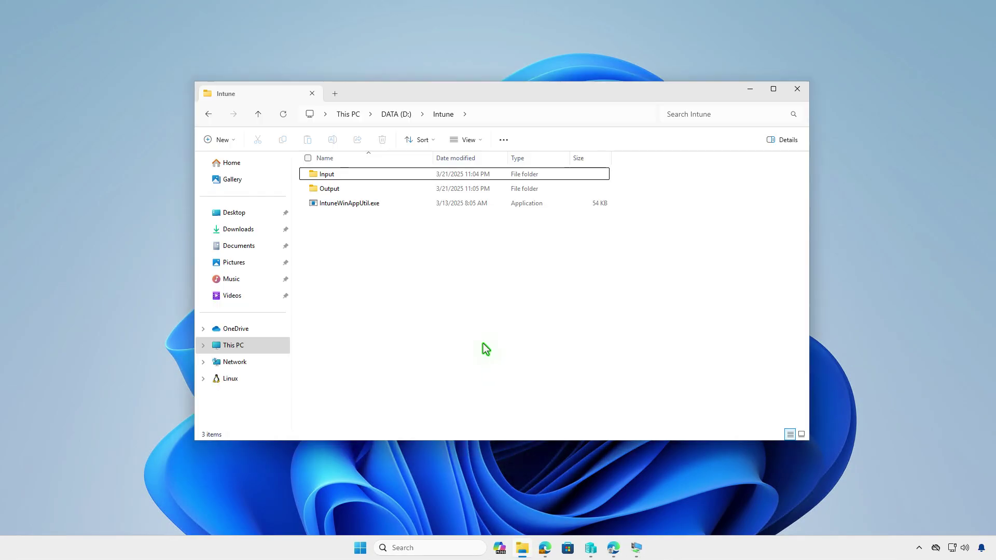
pyautogui.doubleClick(427, 191)
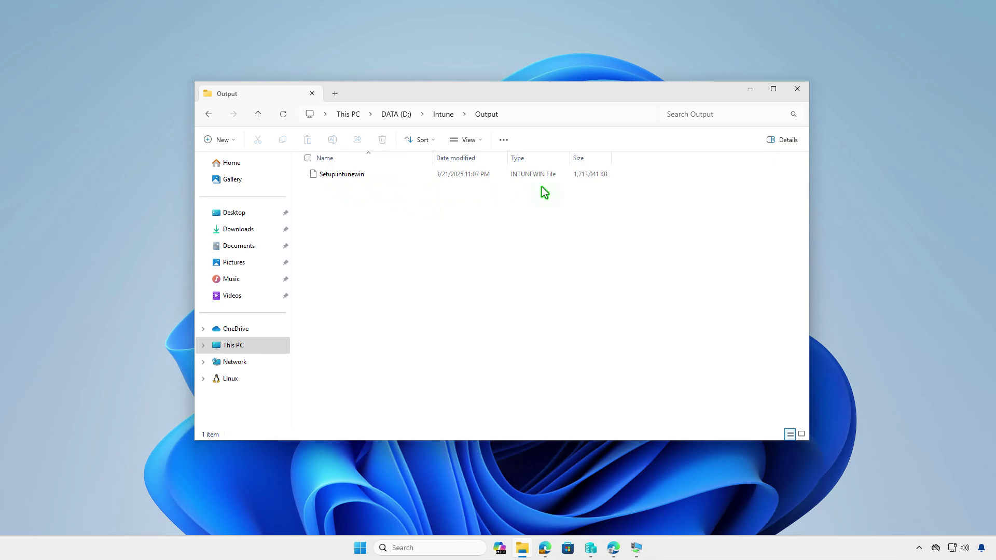
pyautogui.click(747, 93)
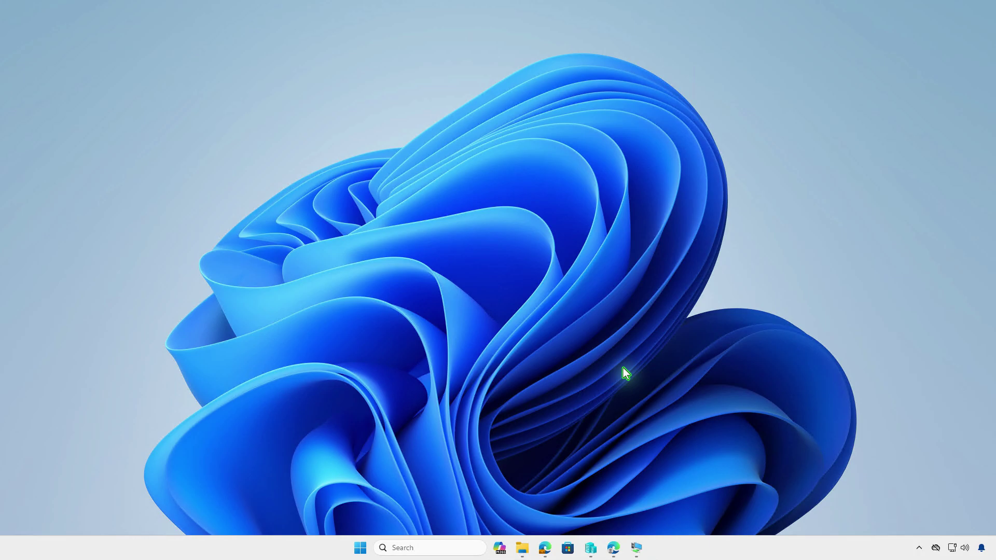
# Step: Go to Apps > Windows in the Intune admin center
pyautogui.click(613, 547)
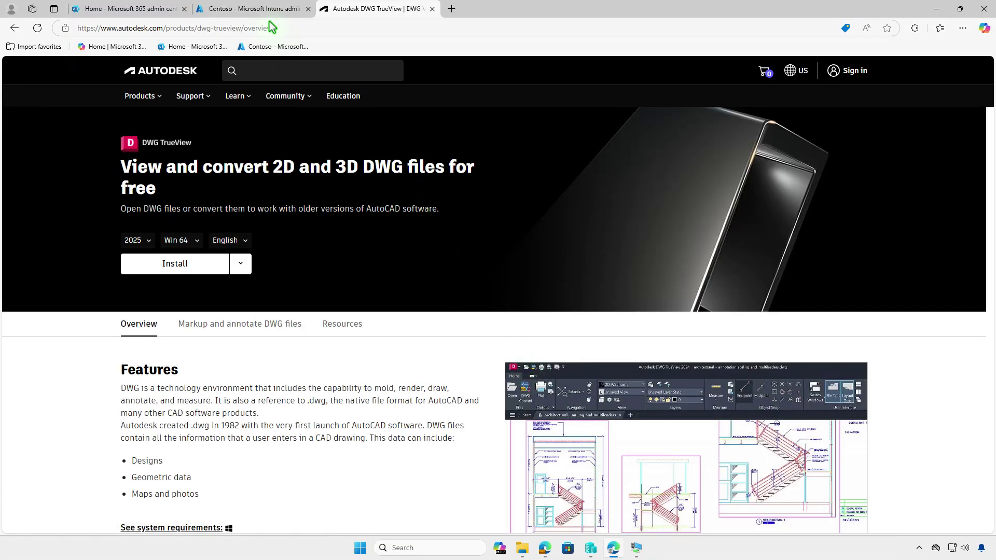
pyautogui.click(267, 10)
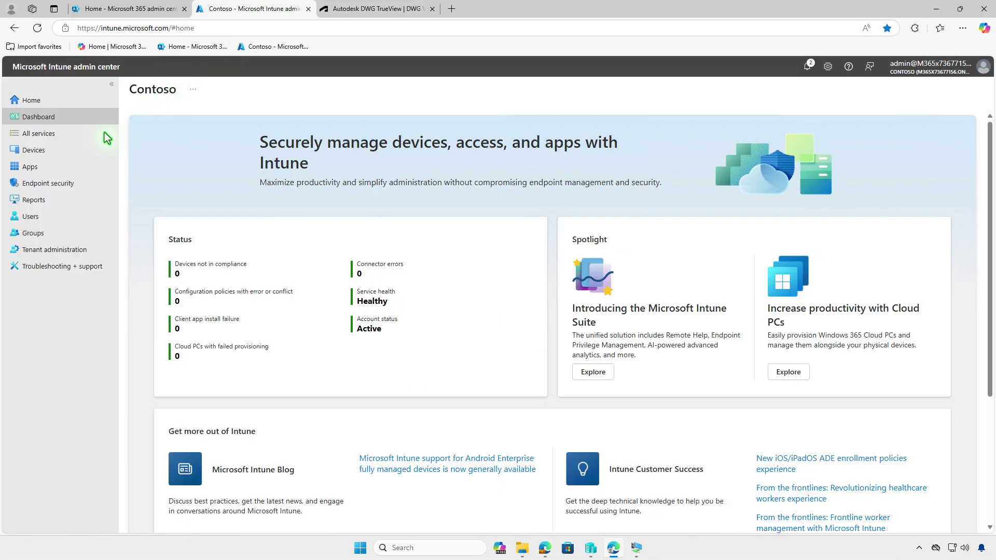
pyautogui.click(68, 166)
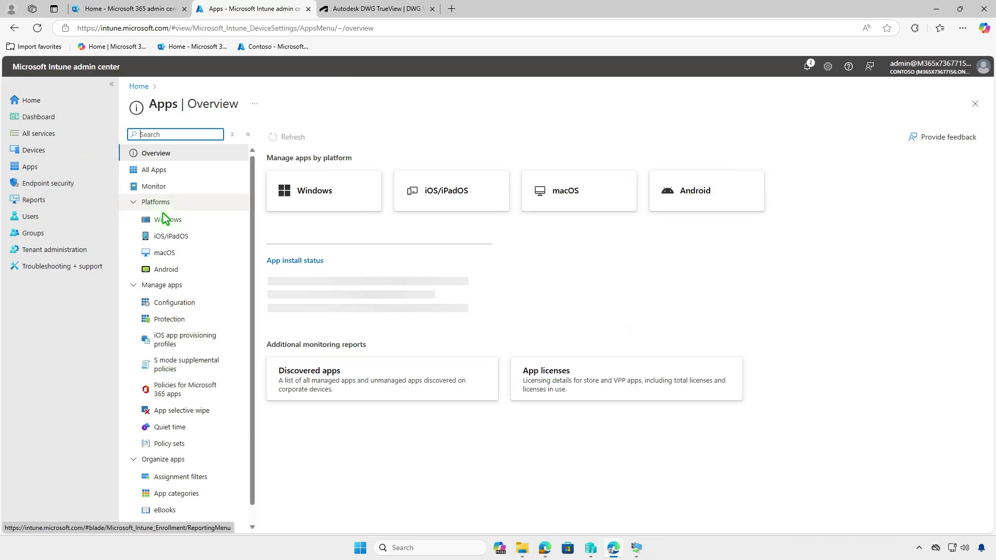
pyautogui.click(185, 219)
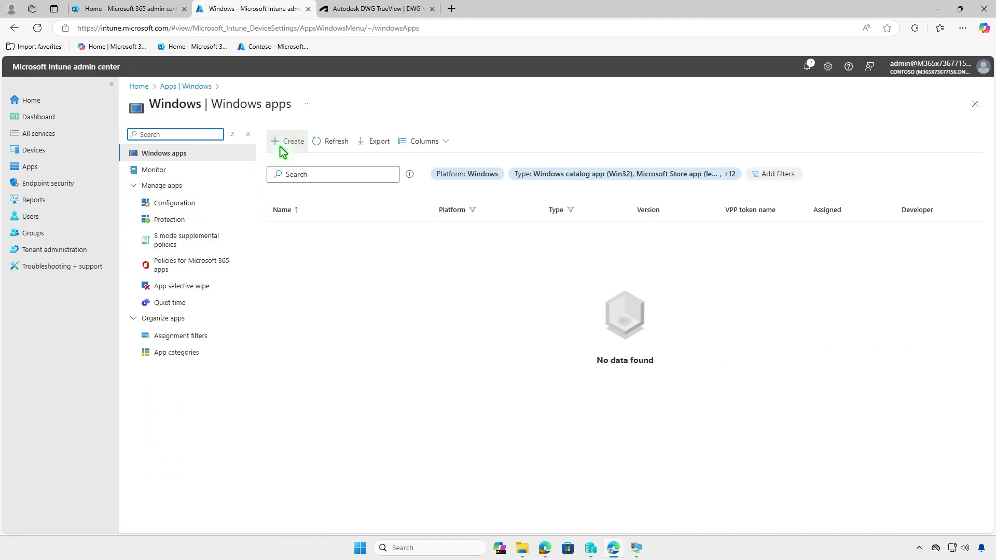
# Step: Start creating a new app of type Windows app (Win32)
pyautogui.click(280, 148)
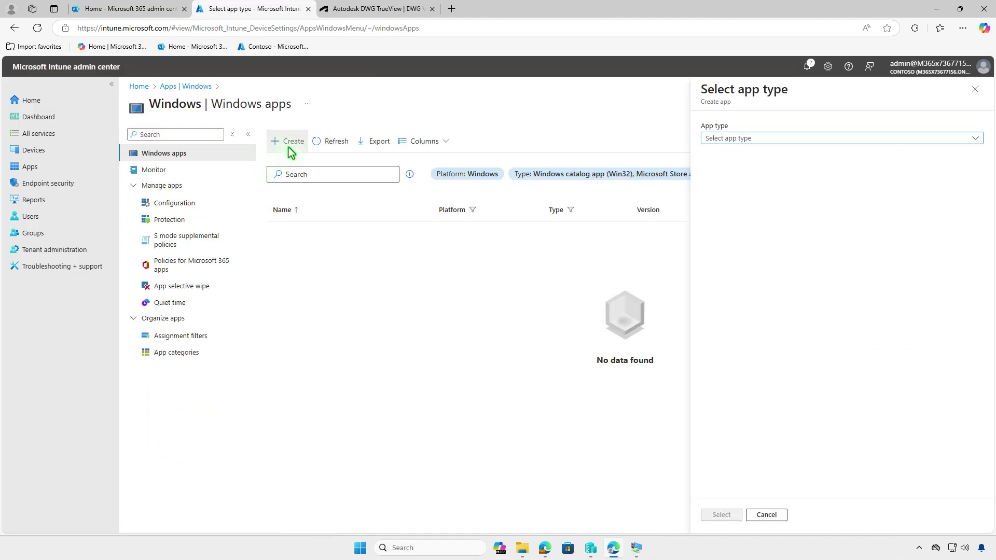
pyautogui.click(818, 138)
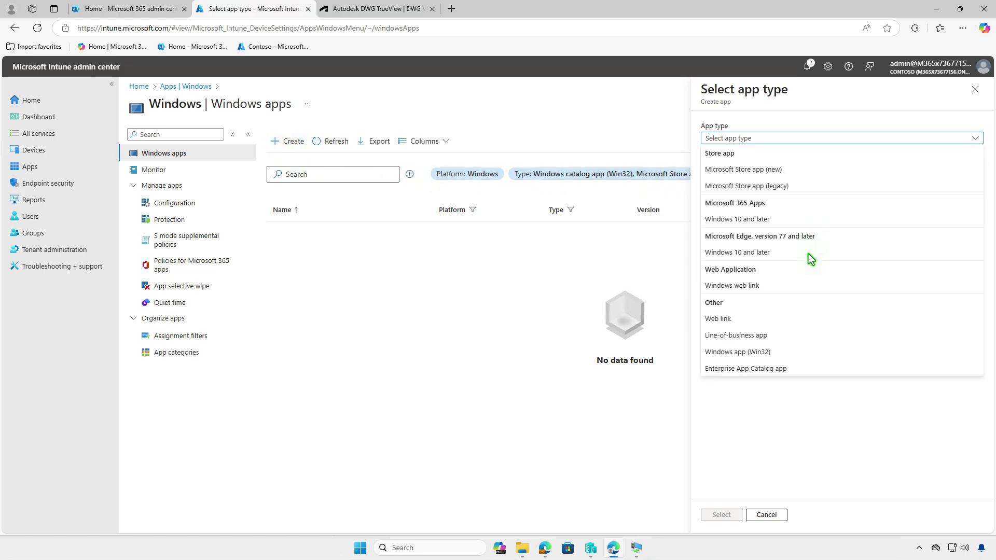
pyautogui.click(800, 356)
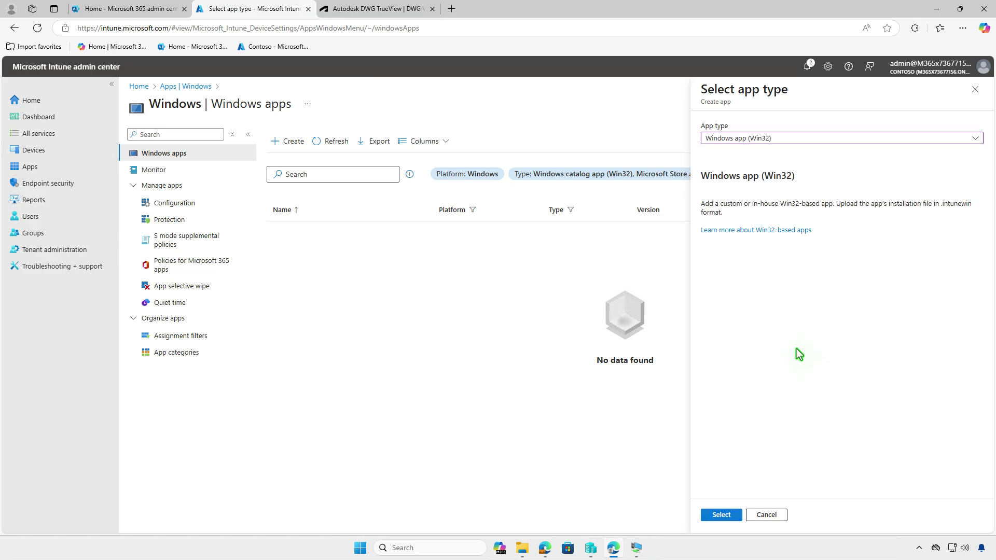
pyautogui.click(722, 515)
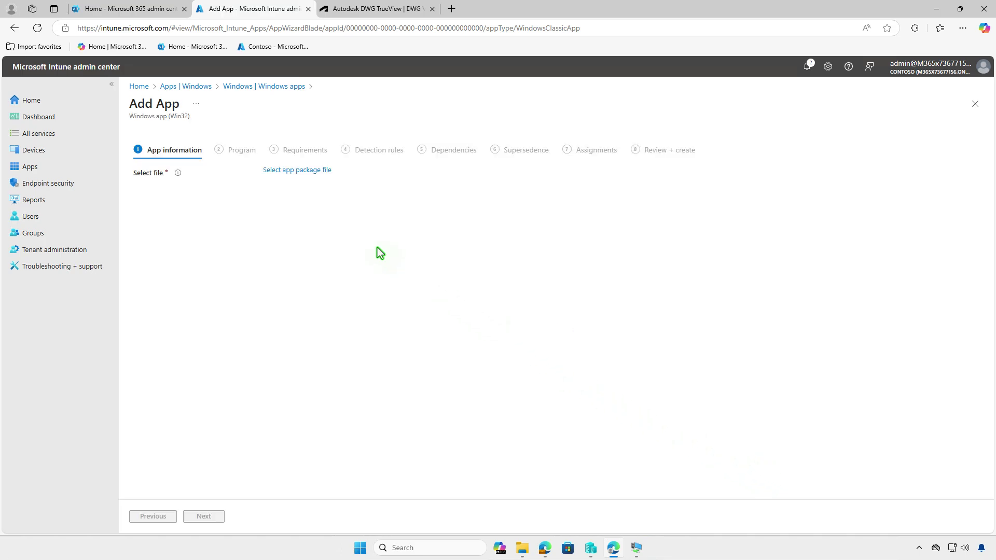
# Step: Load D:\Intune\Output\Setup.intunewin as the app package file
pyautogui.click(315, 171)
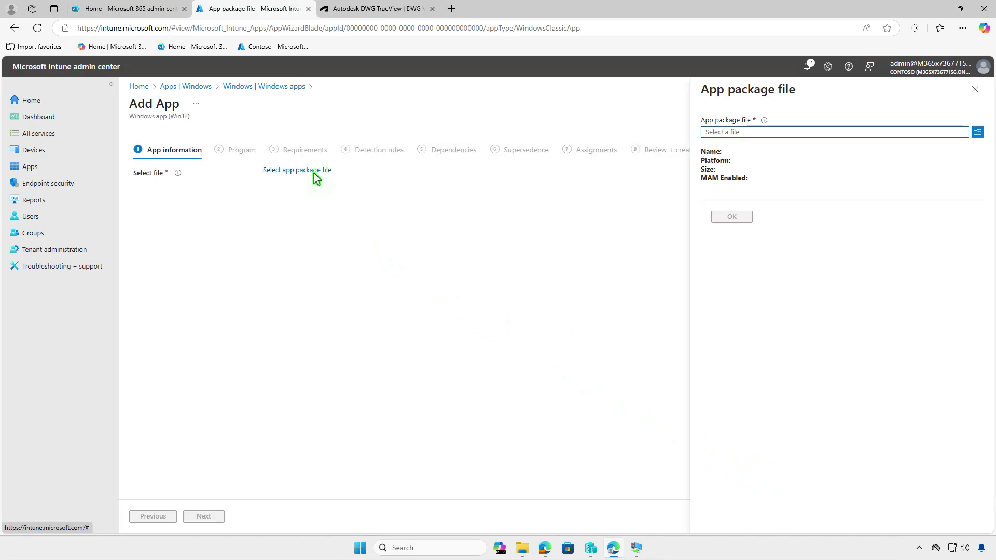
pyautogui.click(789, 132)
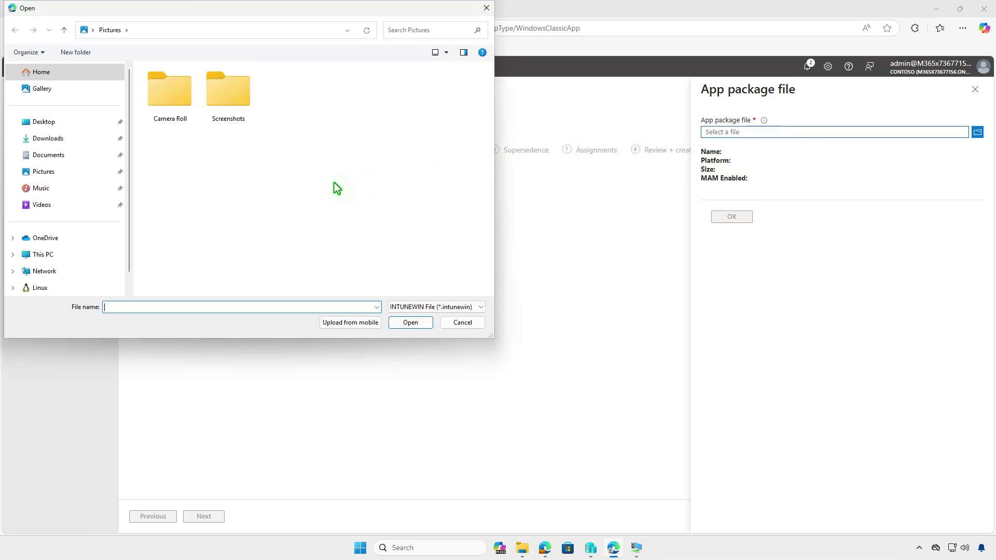
pyautogui.click(99, 251)
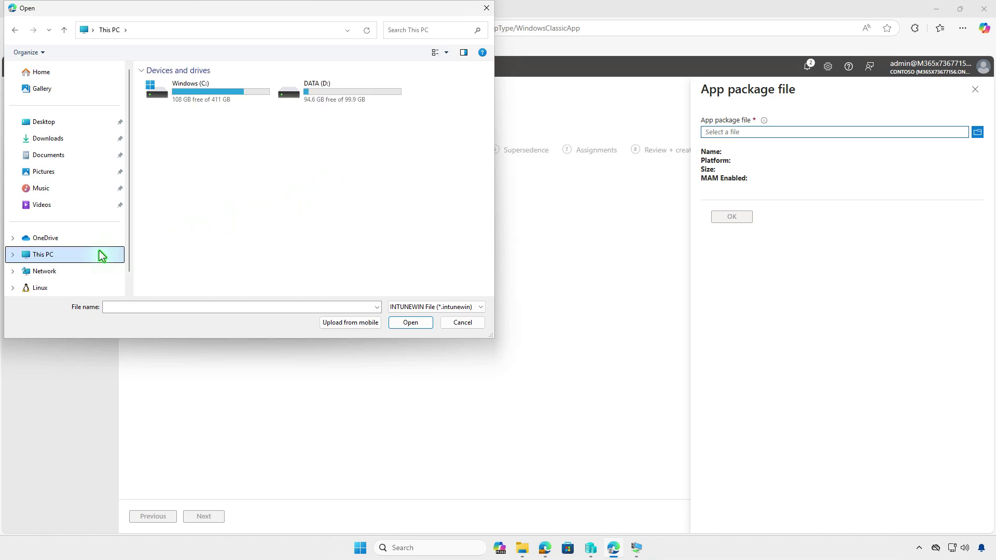
pyautogui.doubleClick(339, 96)
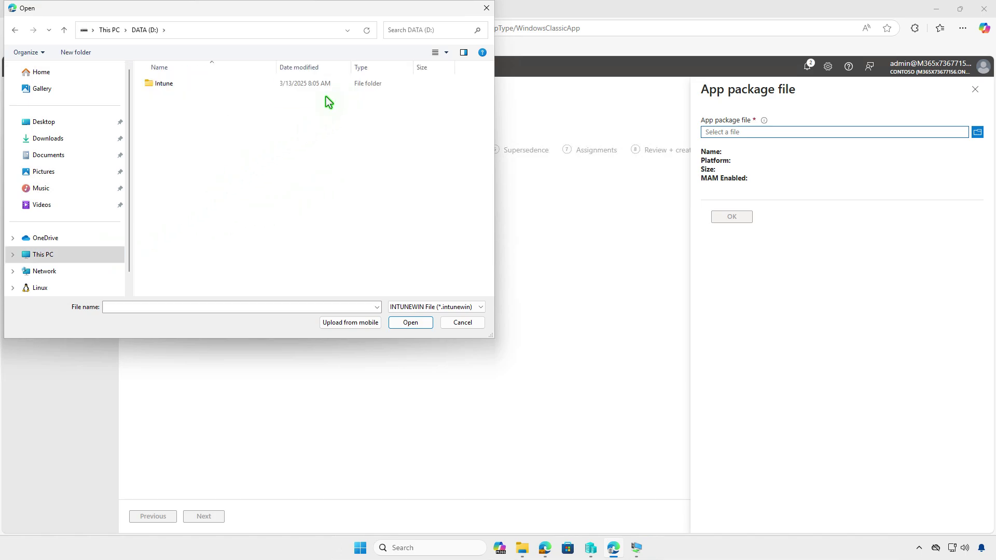
pyautogui.doubleClick(303, 86)
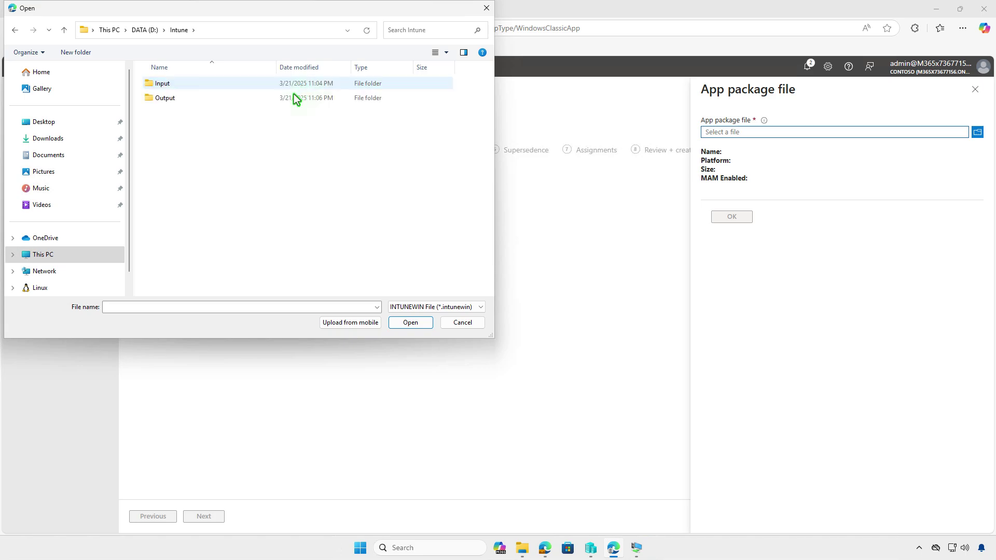
pyautogui.doubleClick(294, 98)
pyautogui.click(277, 88)
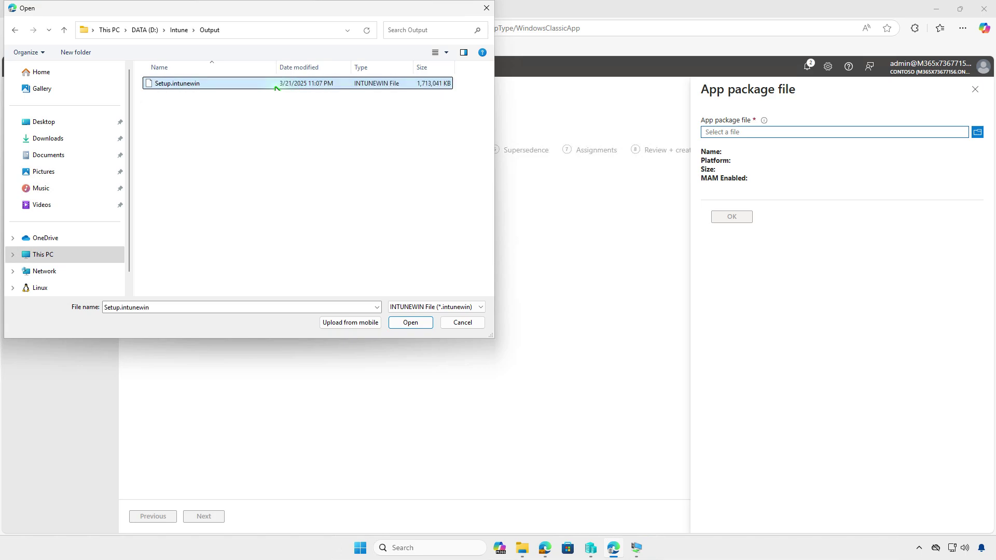
pyautogui.click(425, 322)
pyautogui.click(731, 218)
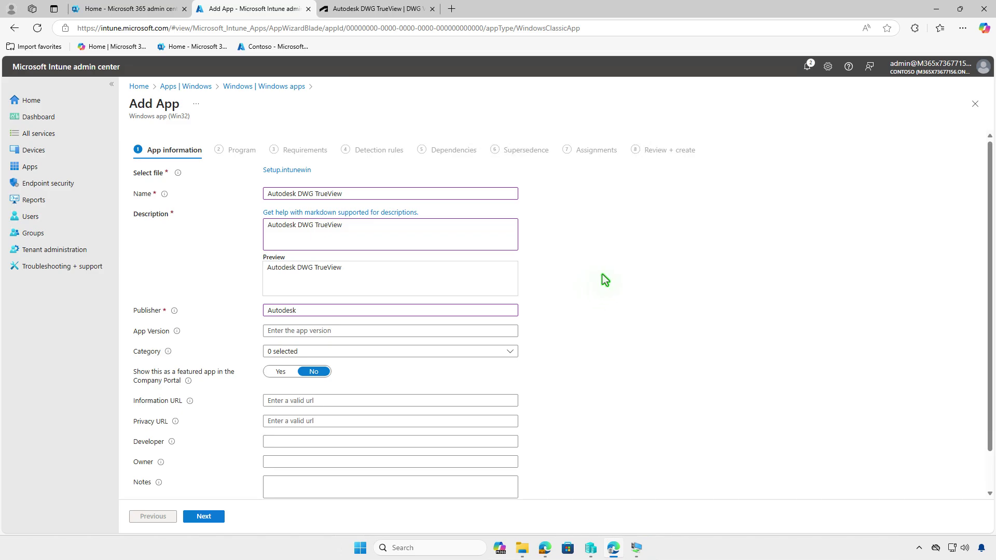
# Step: Attach the Autodesk PNG from Downloads as the app logo and advance to Program
pyautogui.scroll(-1, 438, 462)
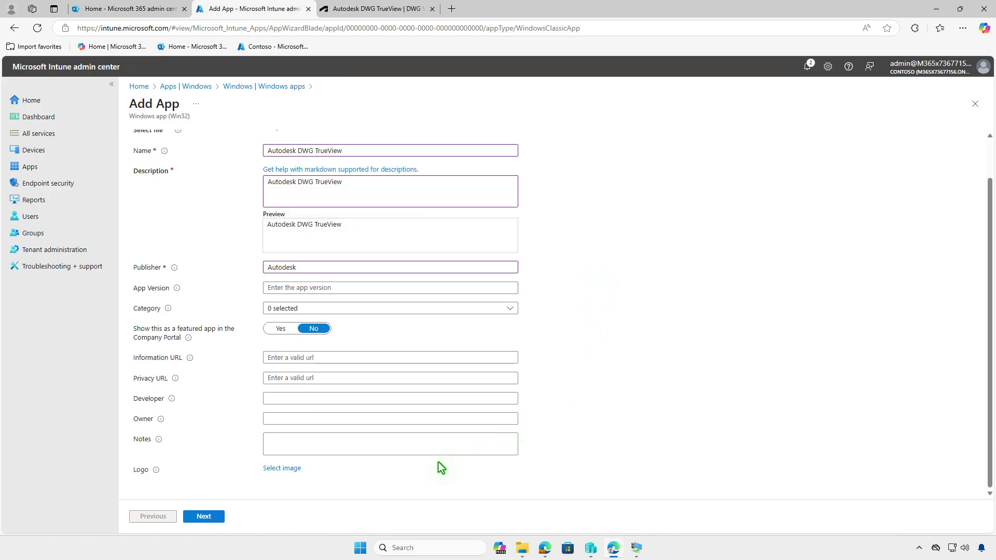
pyautogui.click(301, 472)
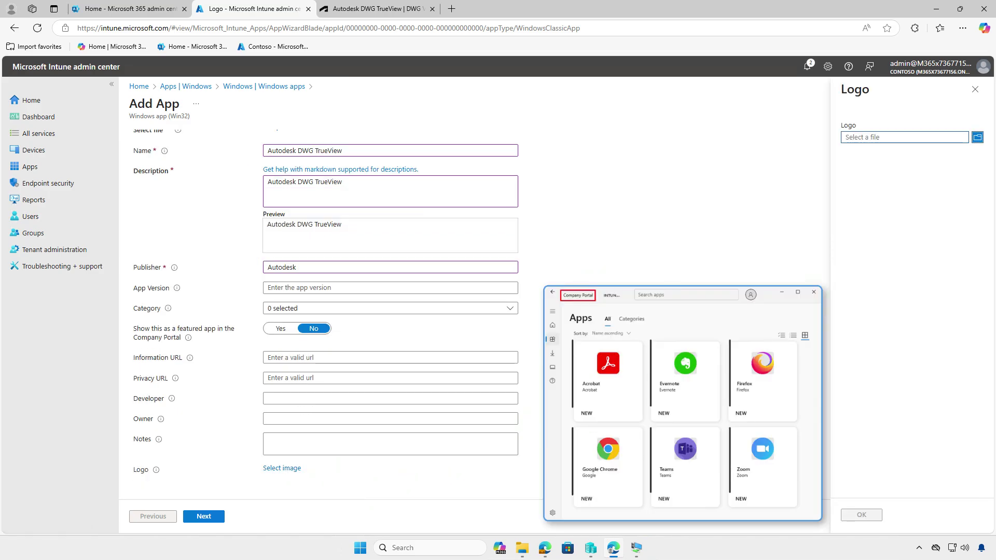
pyautogui.click(906, 139)
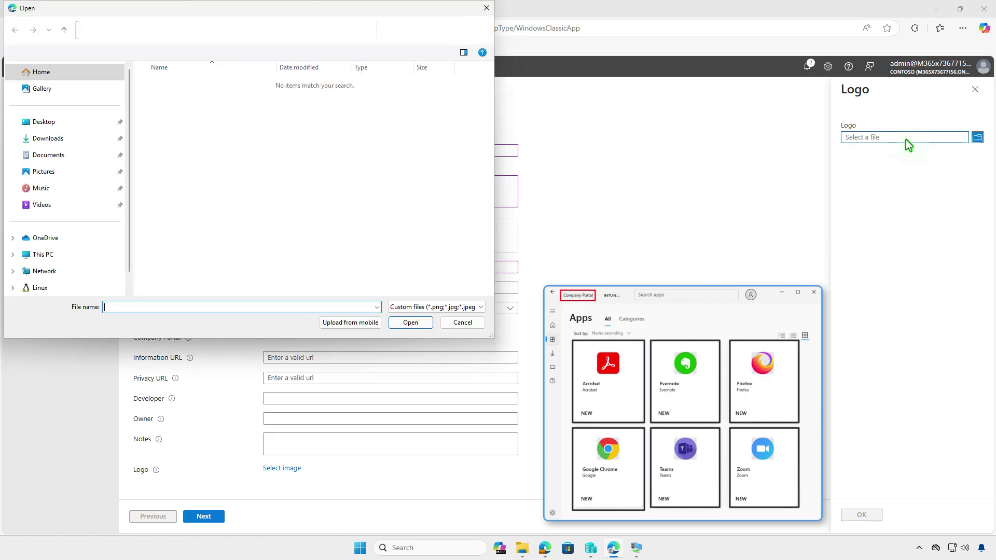
pyautogui.click(78, 139)
pyautogui.doubleClick(200, 101)
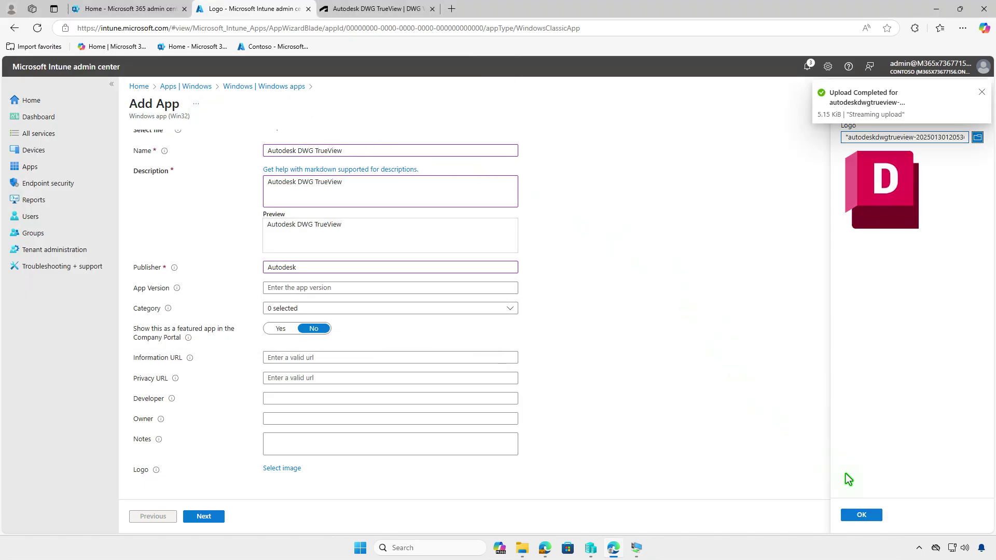
pyautogui.click(863, 516)
pyautogui.scroll(-3, 646, 399)
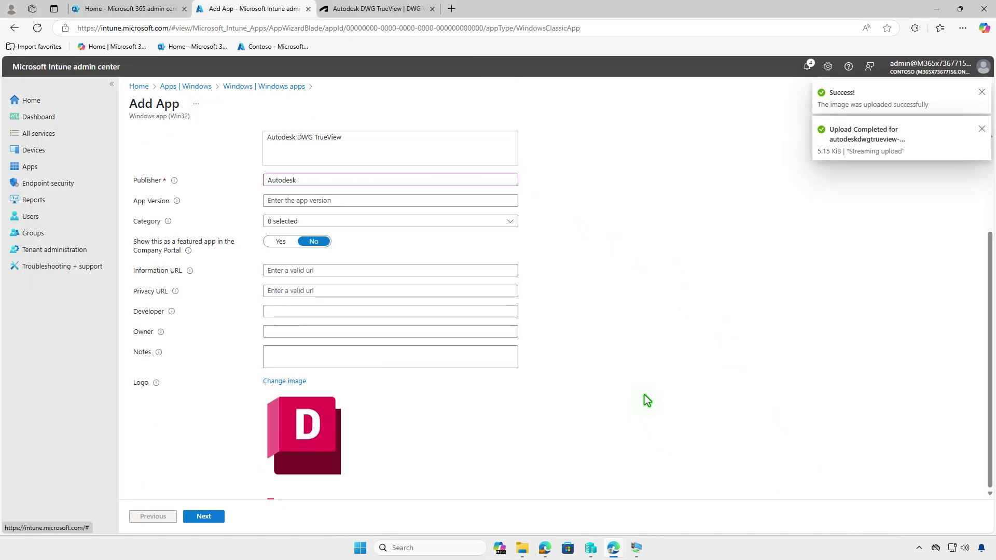
pyautogui.click(217, 516)
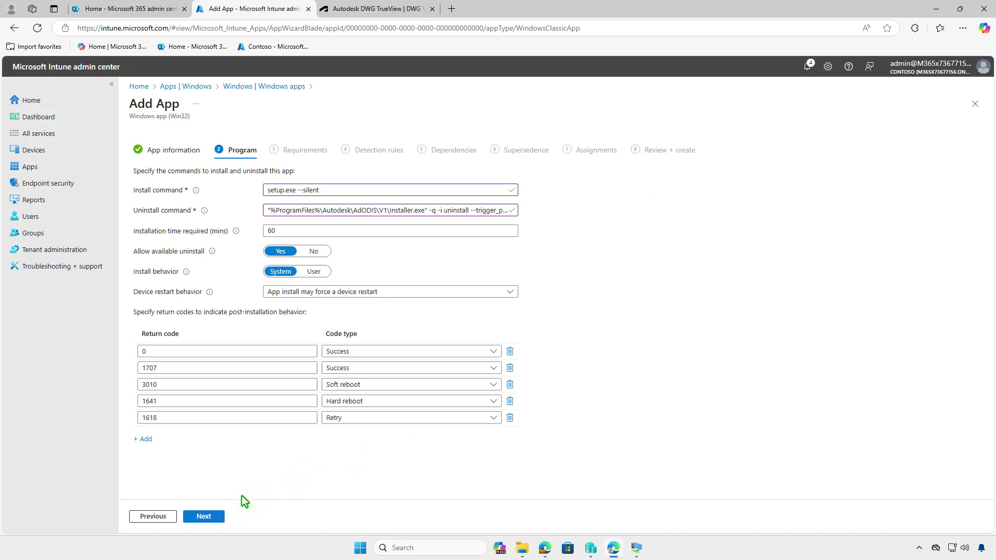
# Step: Require 64-bit OS architecture and a minimum of Windows 10 1607
pyautogui.click(220, 517)
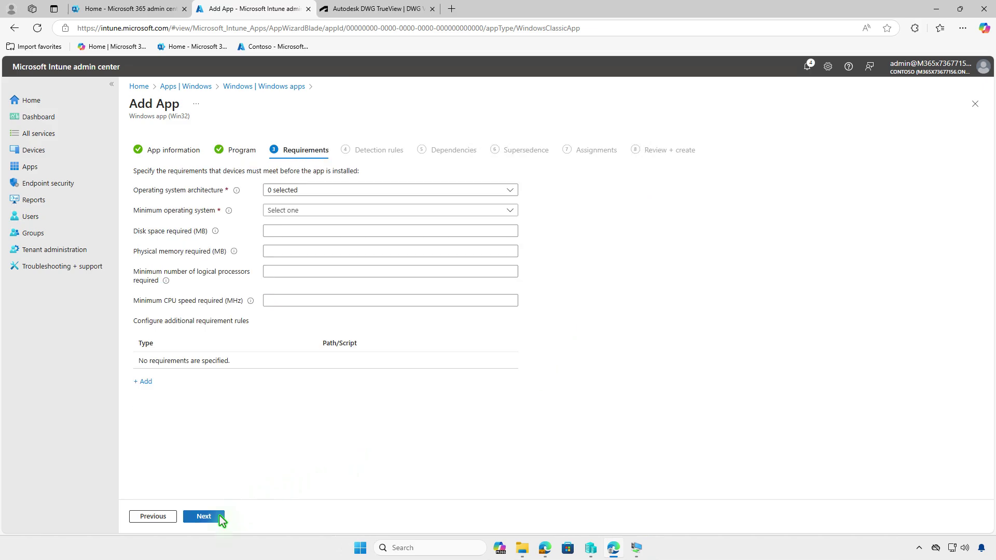
pyautogui.click(392, 190)
pyautogui.click(316, 223)
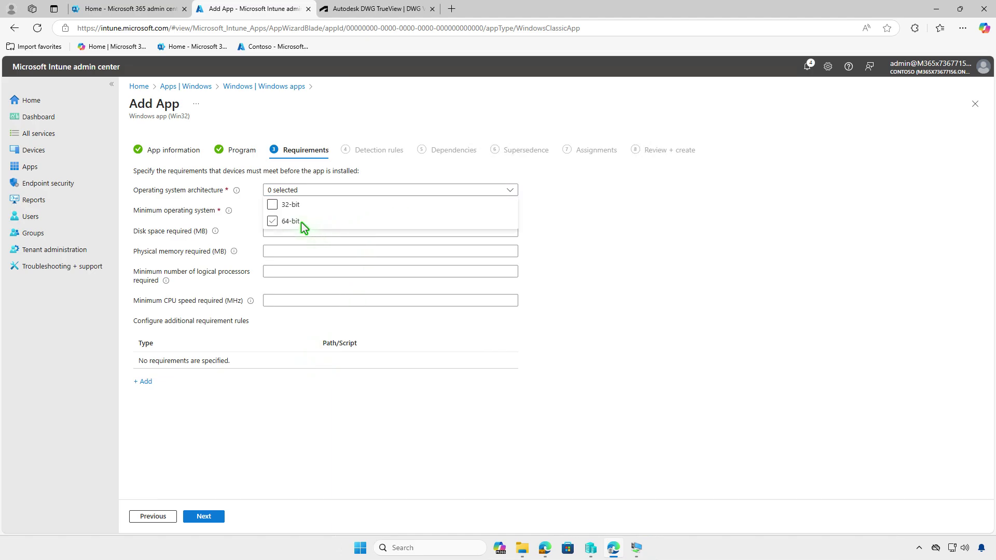
pyautogui.click(247, 226)
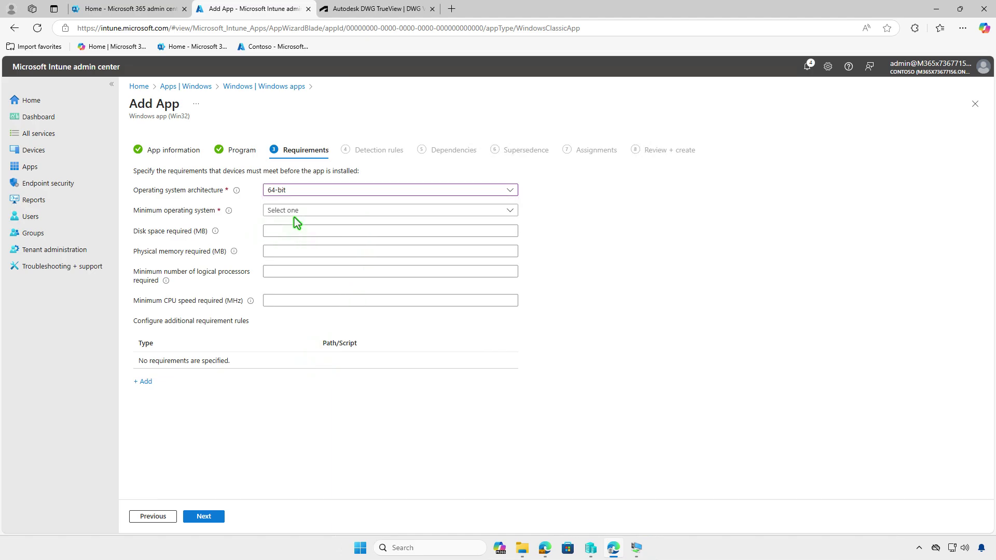
pyautogui.click(340, 213)
pyautogui.click(338, 224)
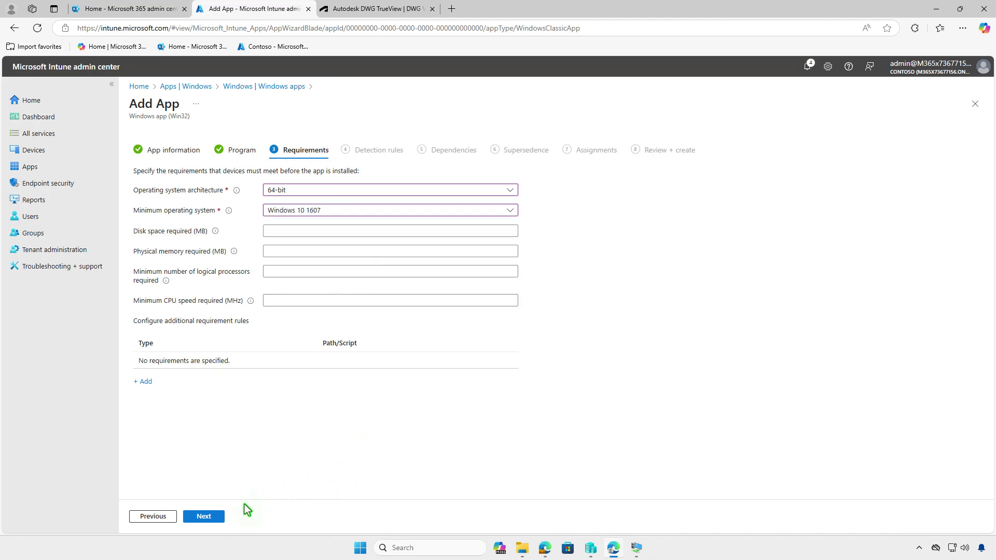
# Step: Add a manual Registry detection rule checking that DisplayVersion exists under the DWG TrueView uninstall key
pyautogui.click(213, 517)
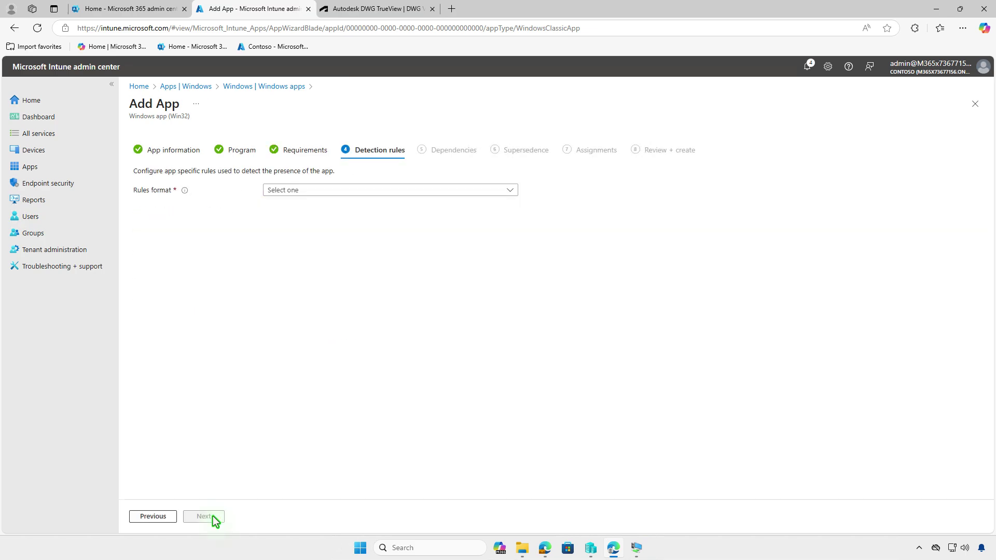
pyautogui.click(382, 188)
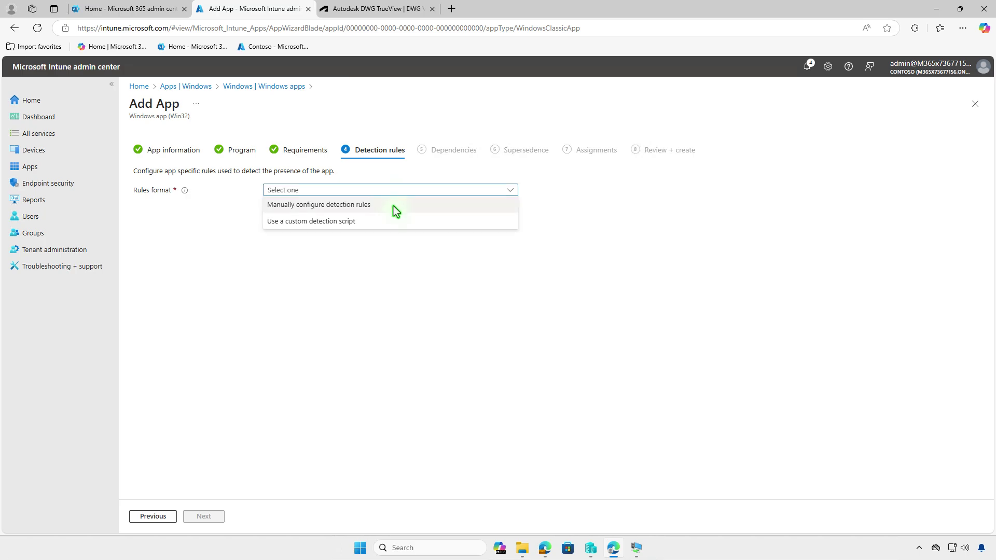
pyautogui.click(393, 206)
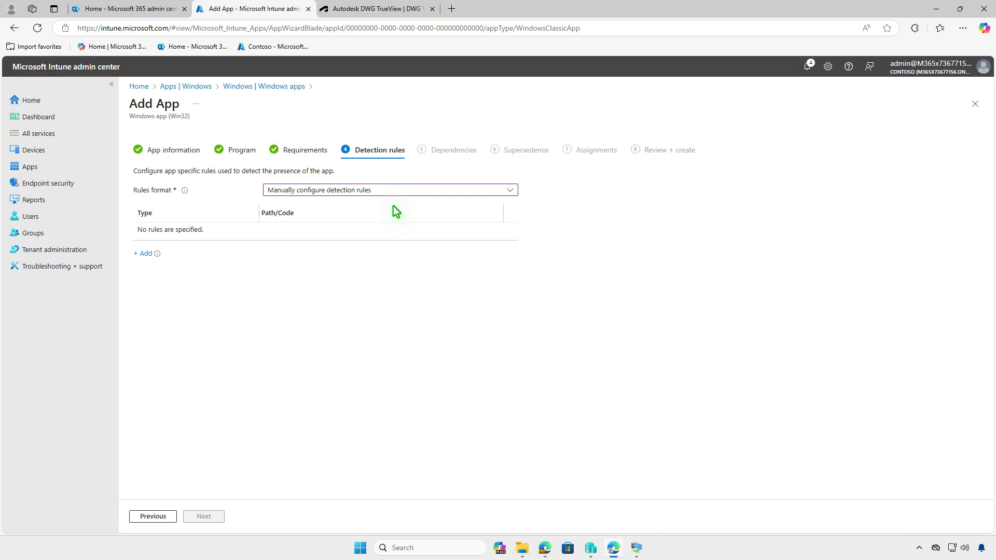
pyautogui.click(145, 253)
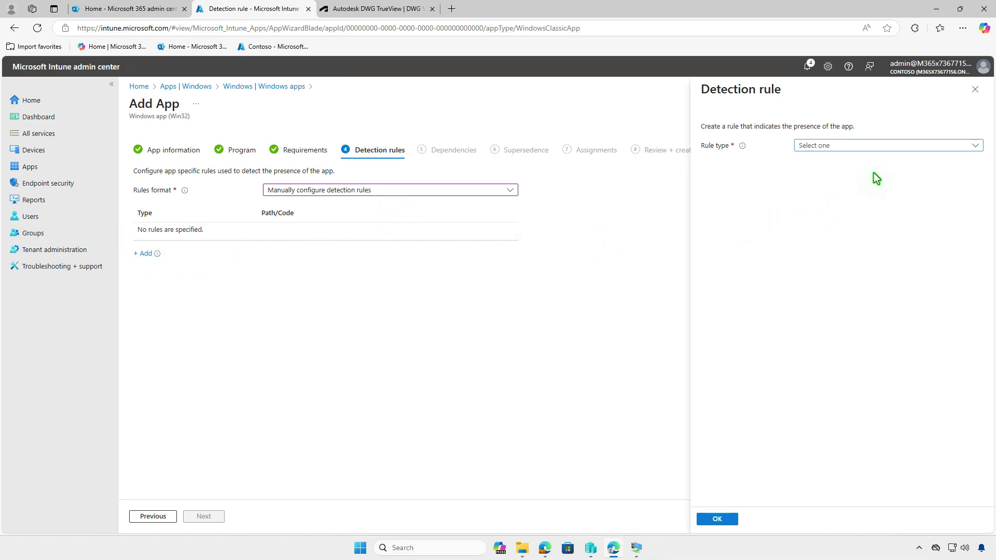
pyautogui.click(880, 145)
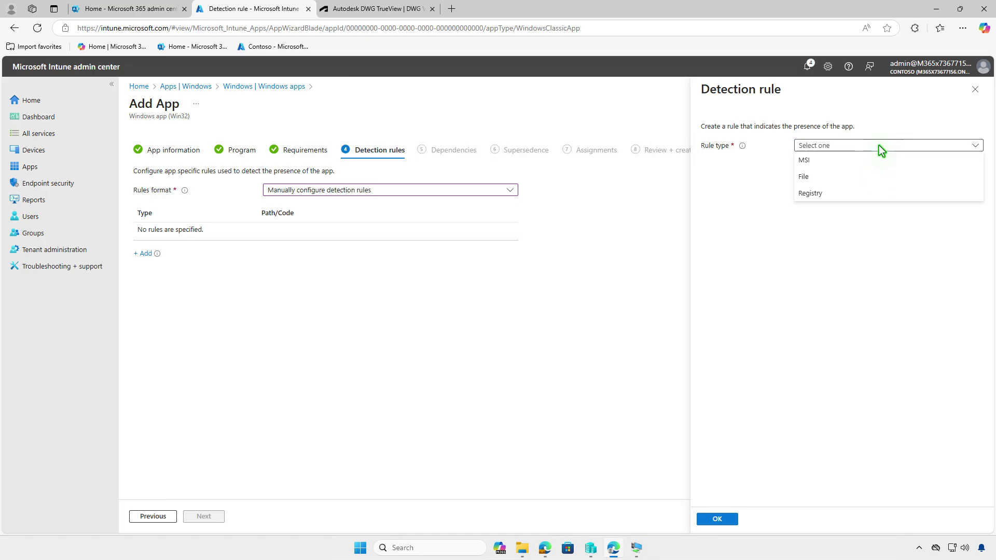
pyautogui.click(882, 197)
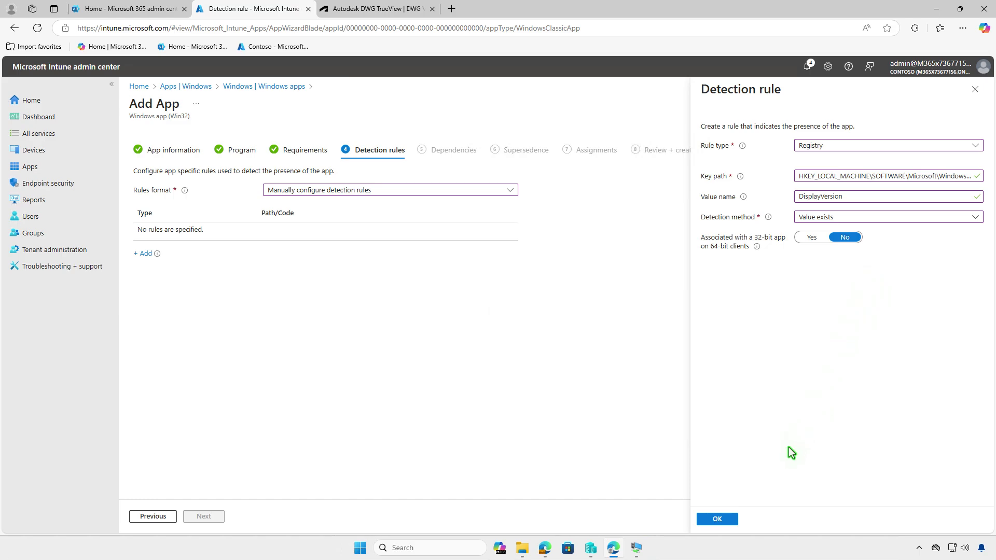
pyautogui.click(733, 518)
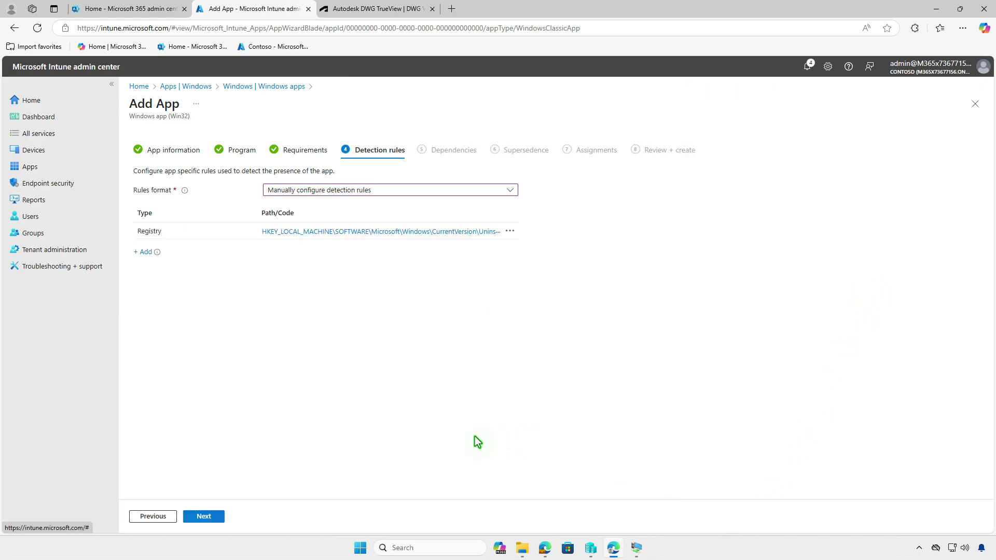
# Step: Pass through Dependencies and Supersedence without adding any apps
pyautogui.click(213, 515)
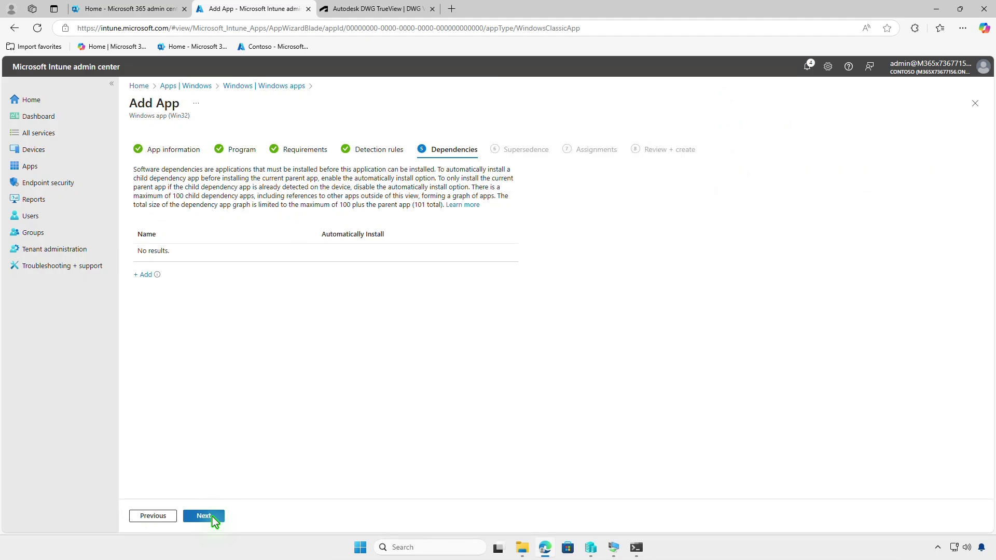
pyautogui.click(212, 516)
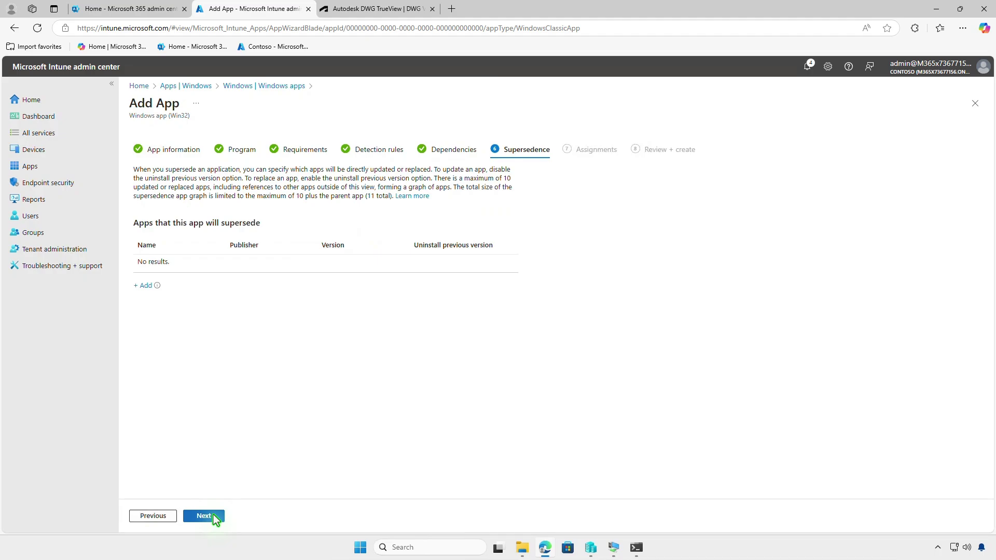
pyautogui.click(213, 515)
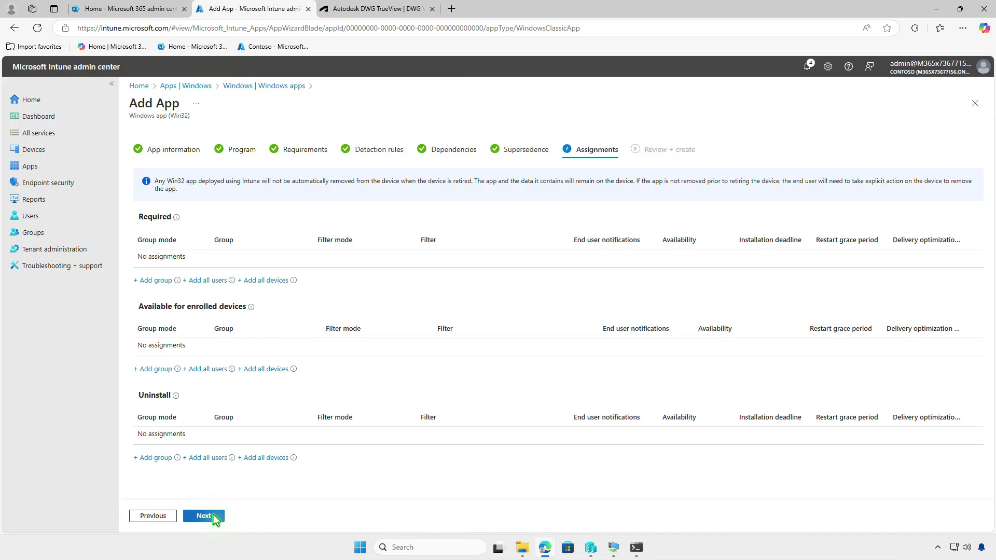
# Step: Assign Test_Devices as a Required group, leave its settings unchanged, and proceed to Review + create
pyautogui.click(167, 287)
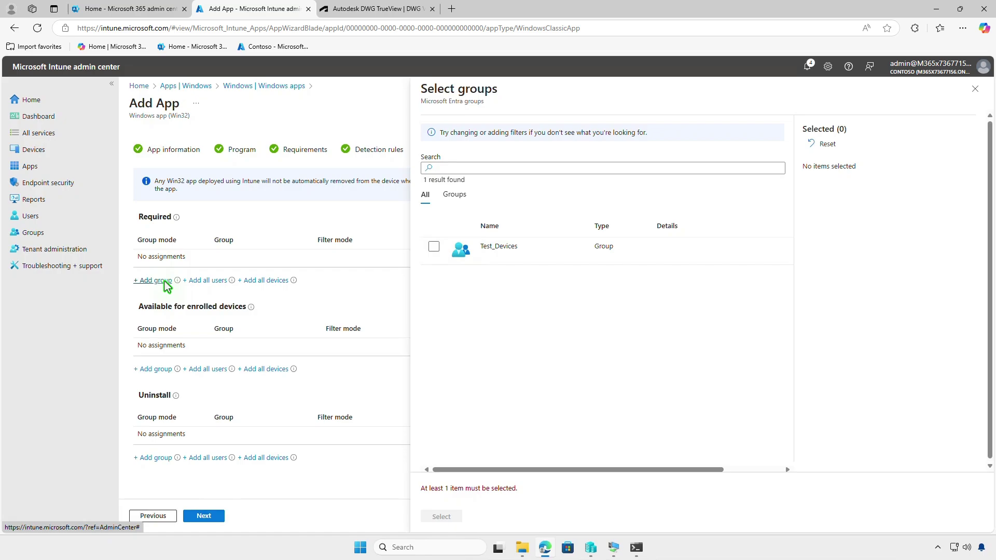
pyautogui.click(434, 248)
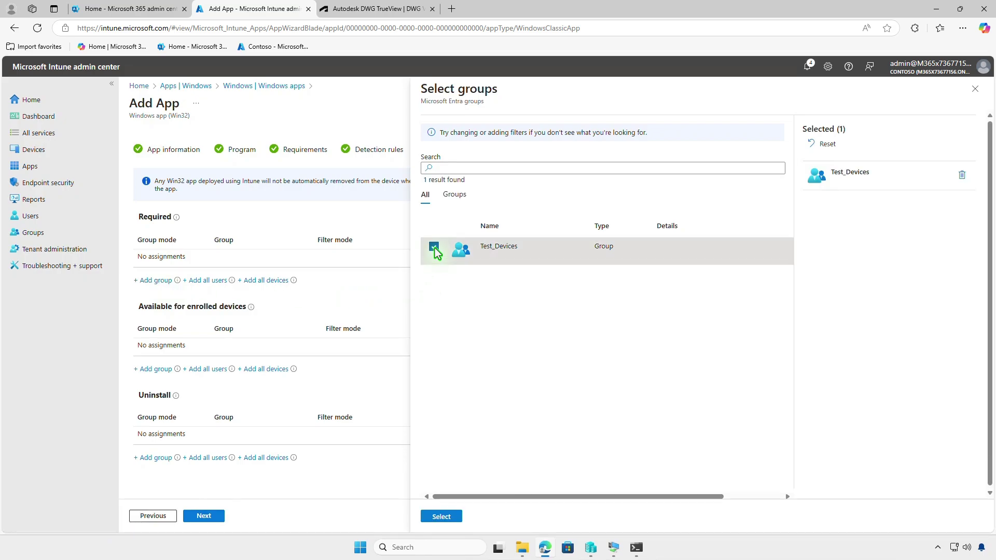
pyautogui.click(441, 516)
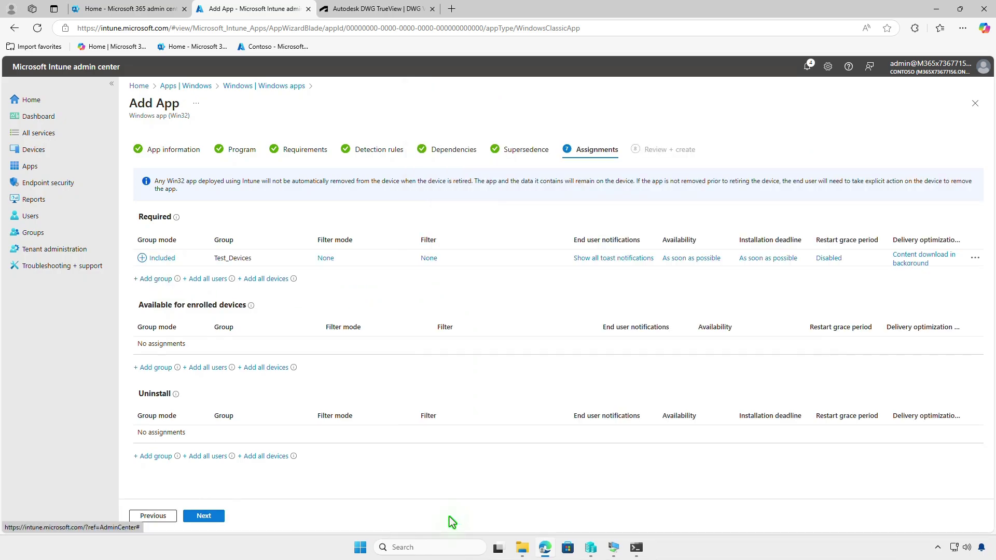
pyautogui.click(603, 260)
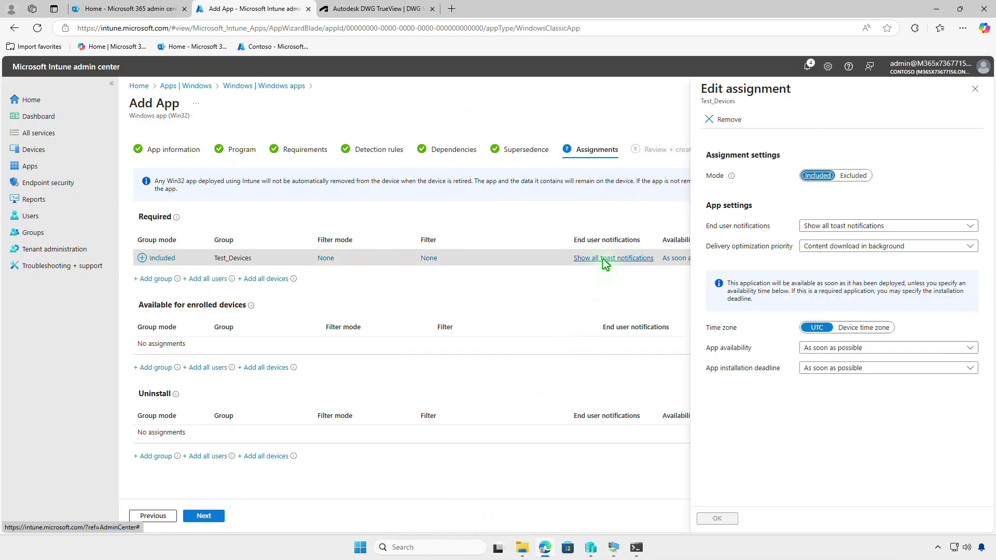
pyautogui.click(975, 90)
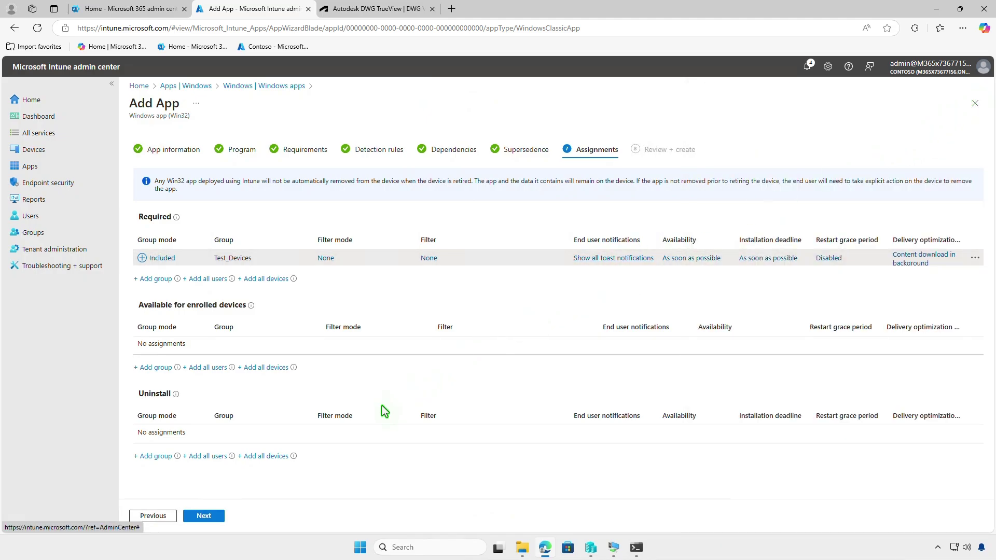
pyautogui.click(216, 517)
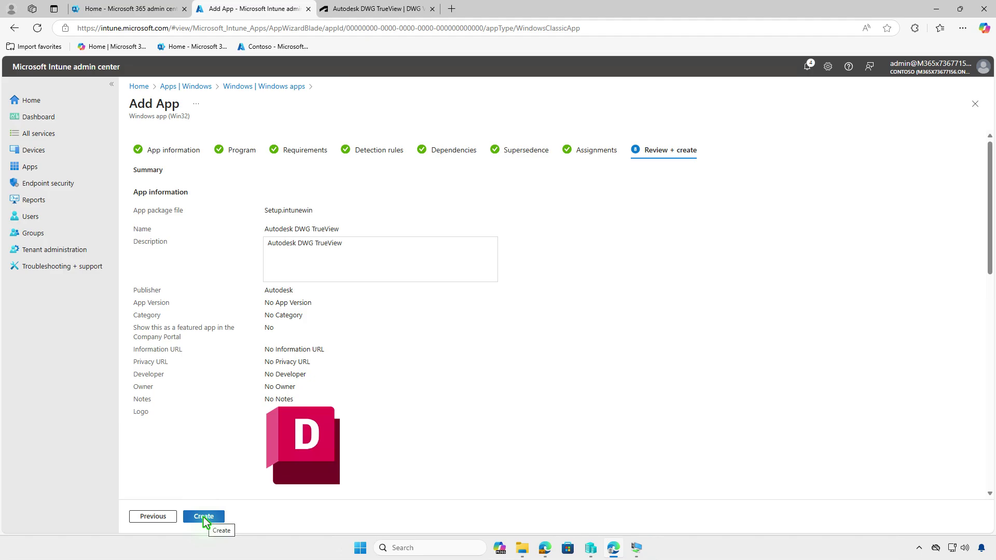
# Step: Create the Autodesk DWG TrueView app, confirm its upload finished in notifications, and minimize Edge
pyautogui.click(204, 517)
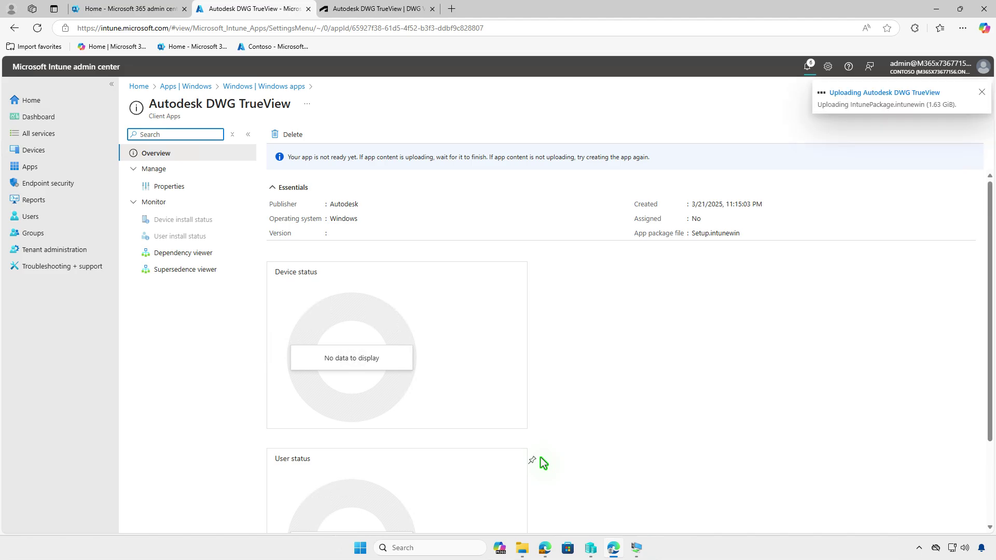
pyautogui.click(804, 70)
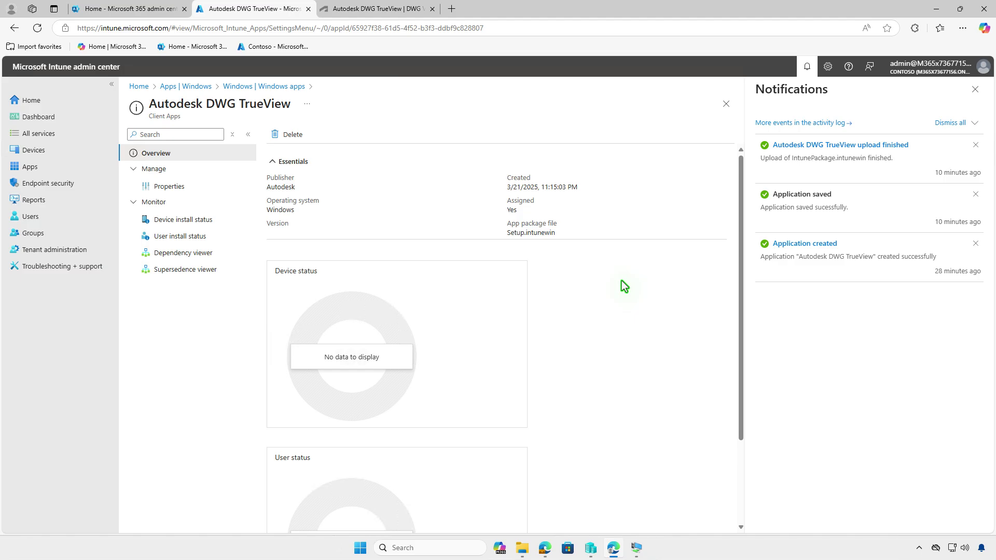
pyautogui.click(936, 12)
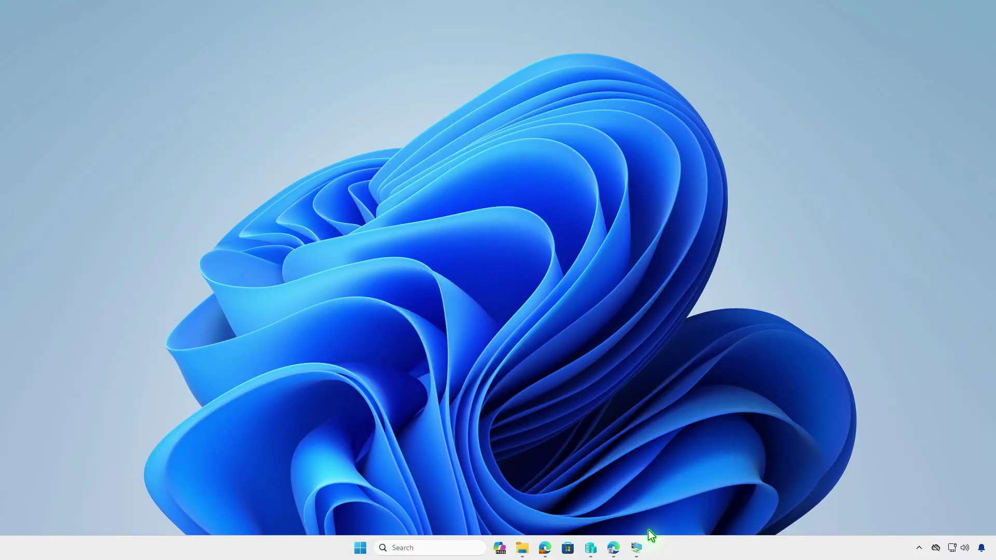
# Step: On the test VM, check the Contoso work account's management and sync info, then minimize Settings
pyautogui.click(636, 548)
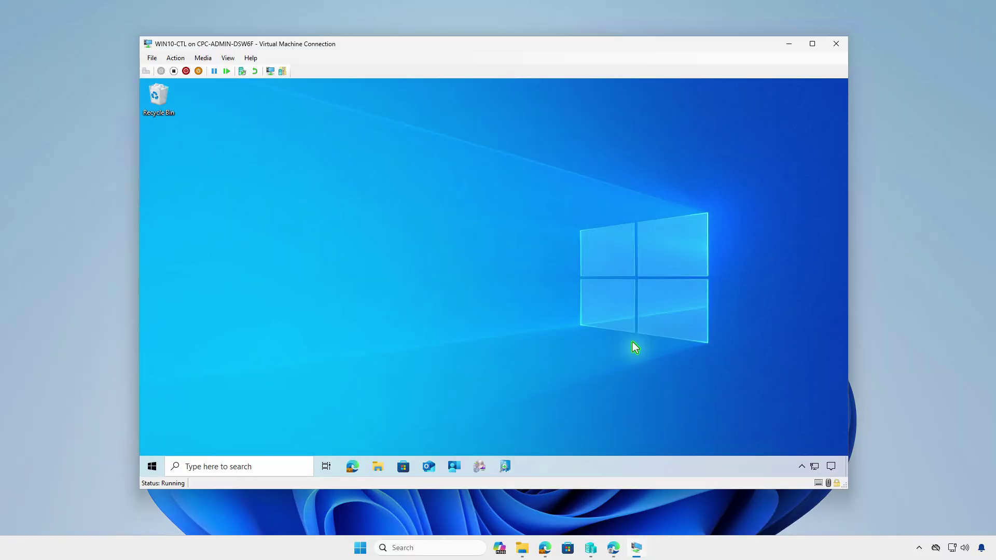
pyautogui.click(152, 466)
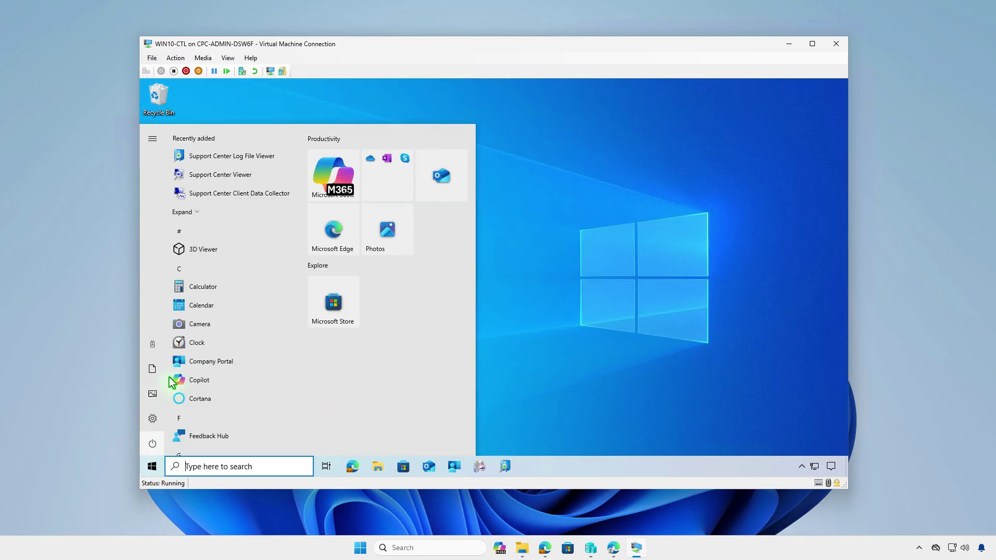
pyautogui.click(153, 345)
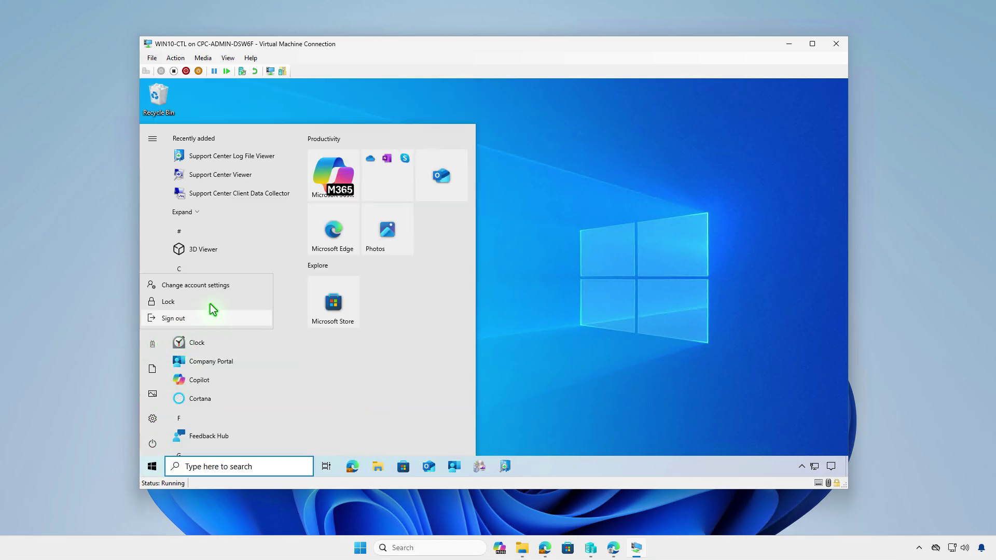
pyautogui.click(220, 289)
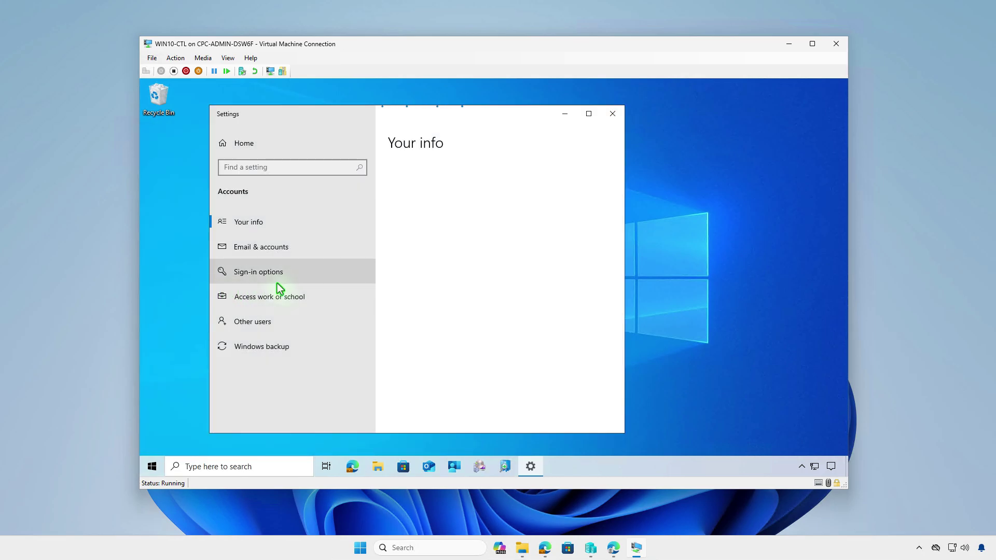
pyautogui.click(309, 295)
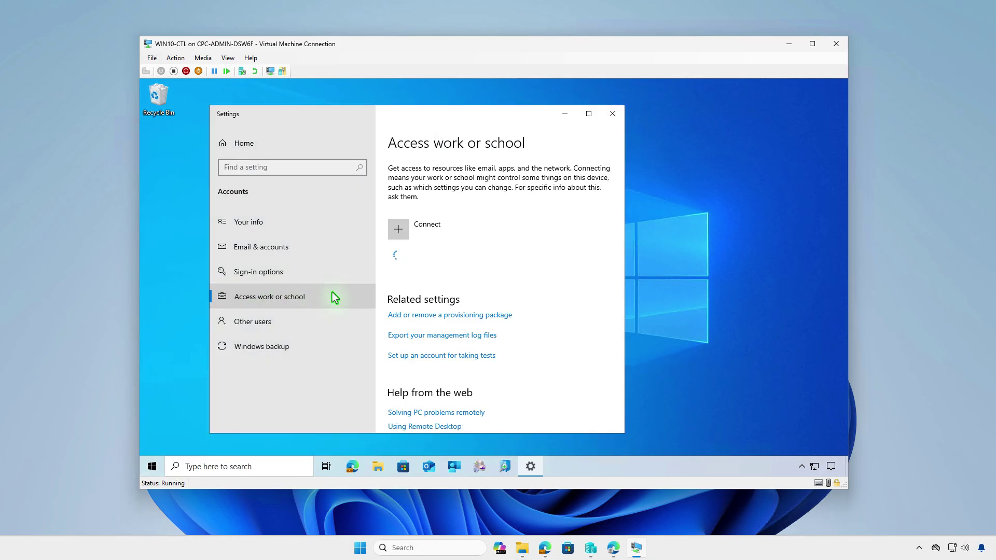
pyautogui.click(501, 263)
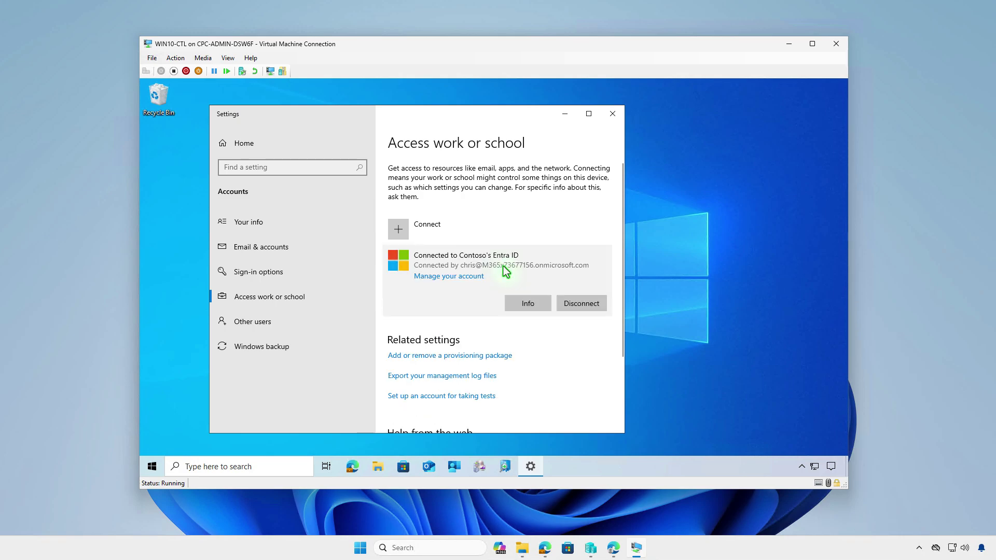
pyautogui.click(522, 304)
pyautogui.scroll(-5, 523, 306)
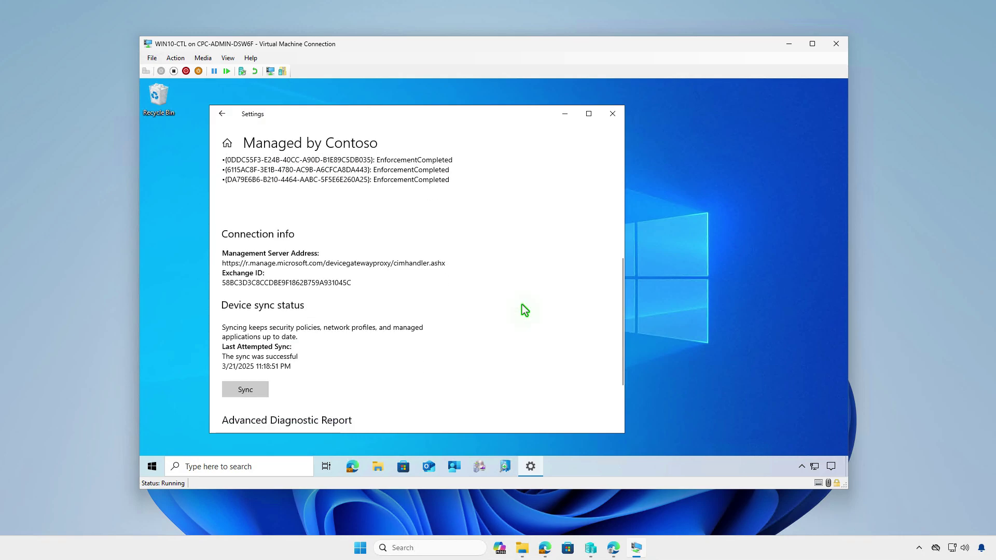
pyautogui.scroll(-2, 522, 305)
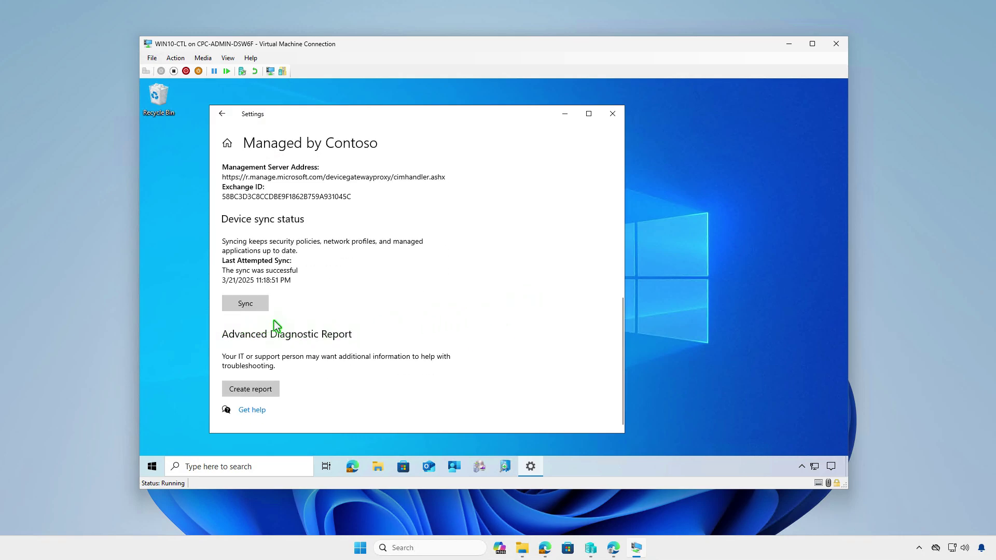
pyautogui.click(565, 114)
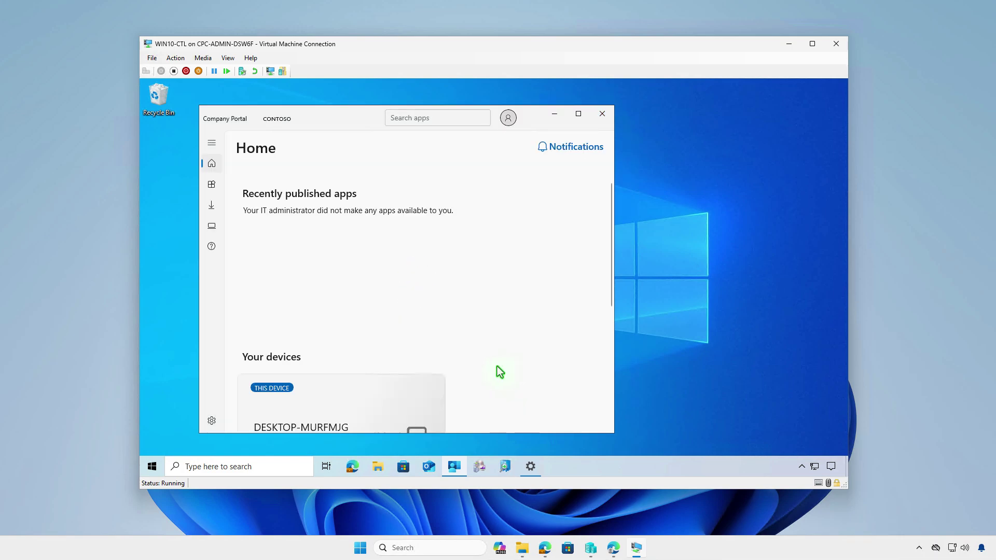
# Step: Check the DWG TrueView install result in Company Portal and the VM's notifications
pyautogui.click(213, 422)
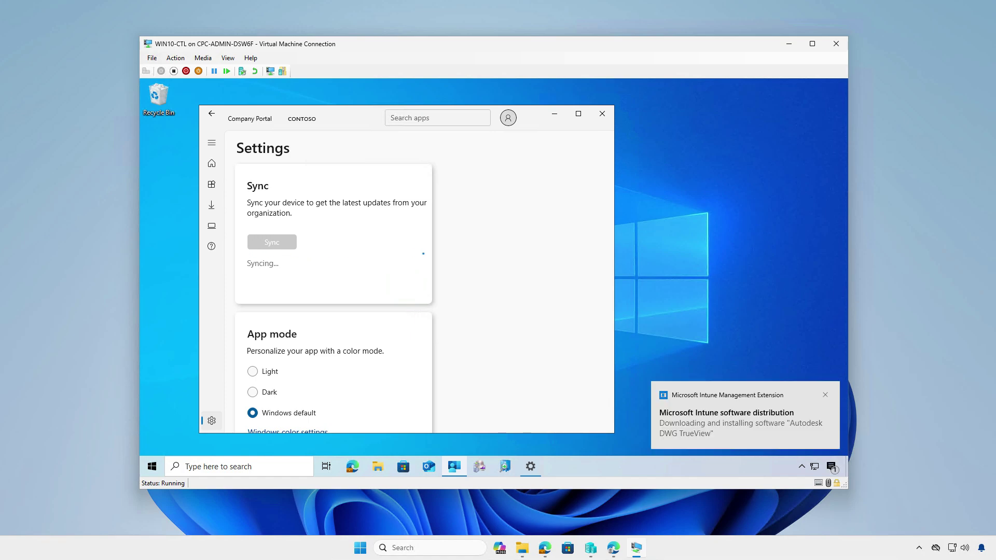
pyautogui.click(831, 467)
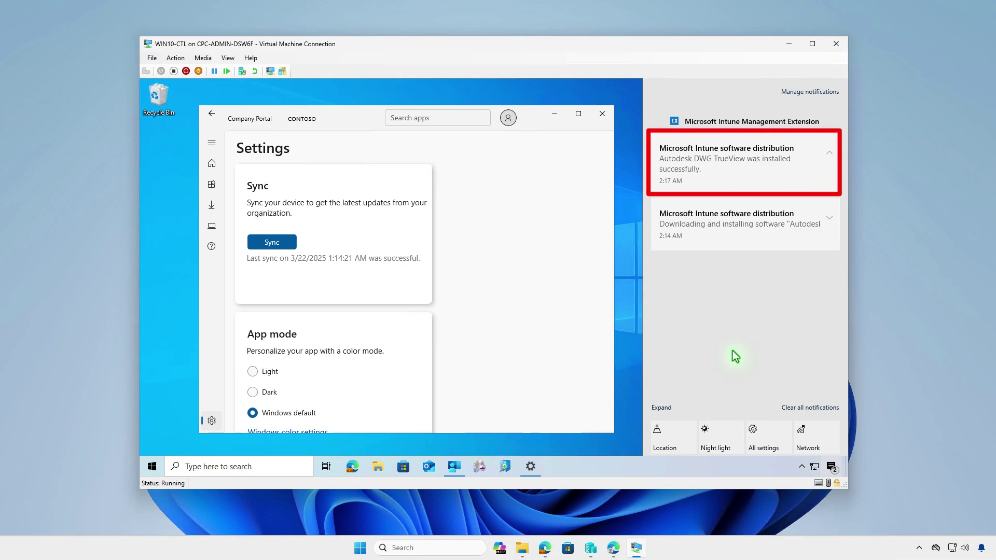
pyautogui.click(554, 114)
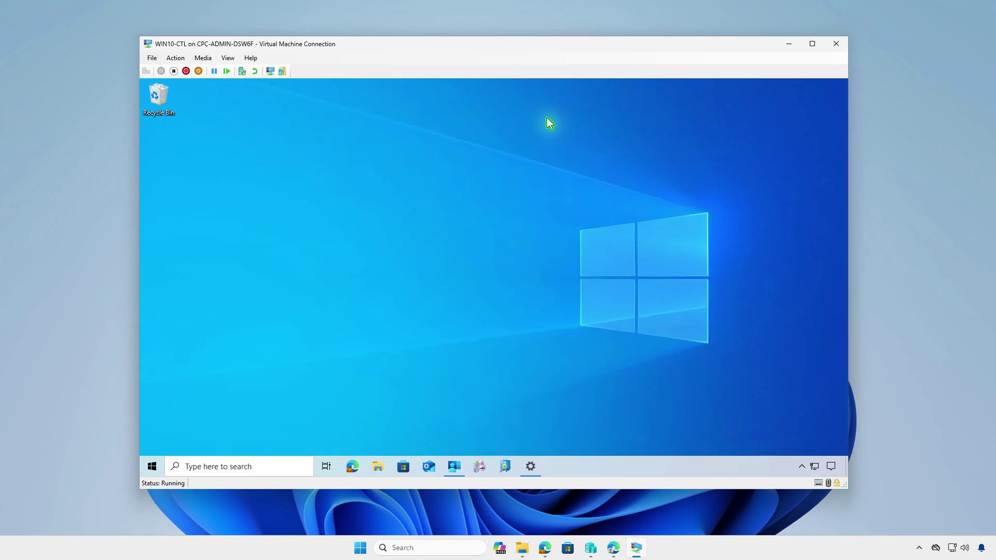
# Step: Launch DWG TrueView 2025 - English from the VM's Start menu, then minimize the VM window
pyautogui.click(152, 467)
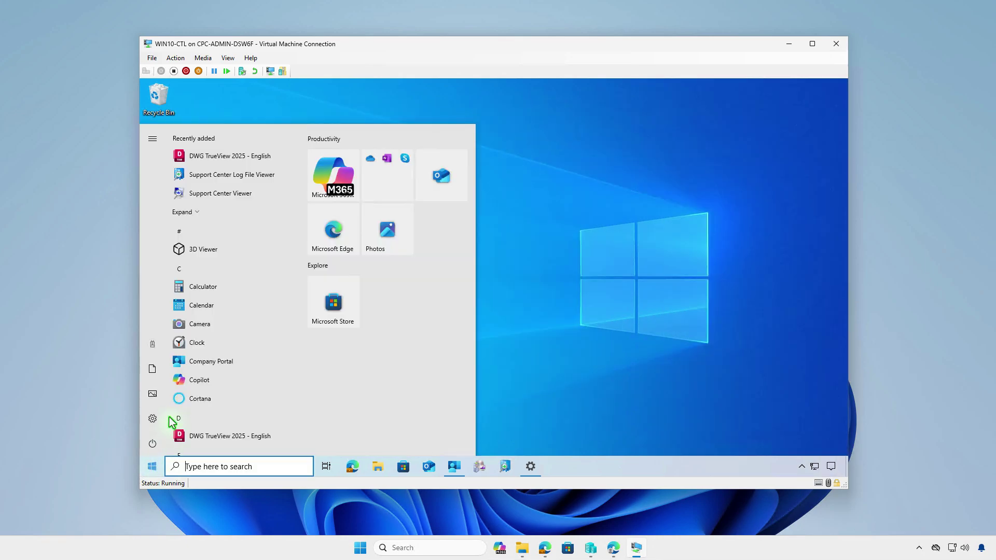
pyautogui.click(262, 157)
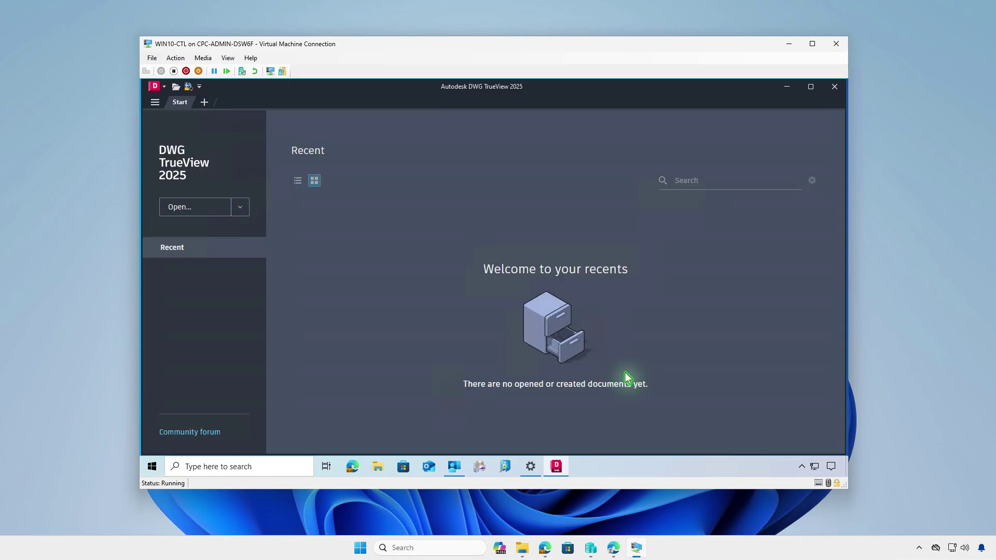
pyautogui.click(785, 44)
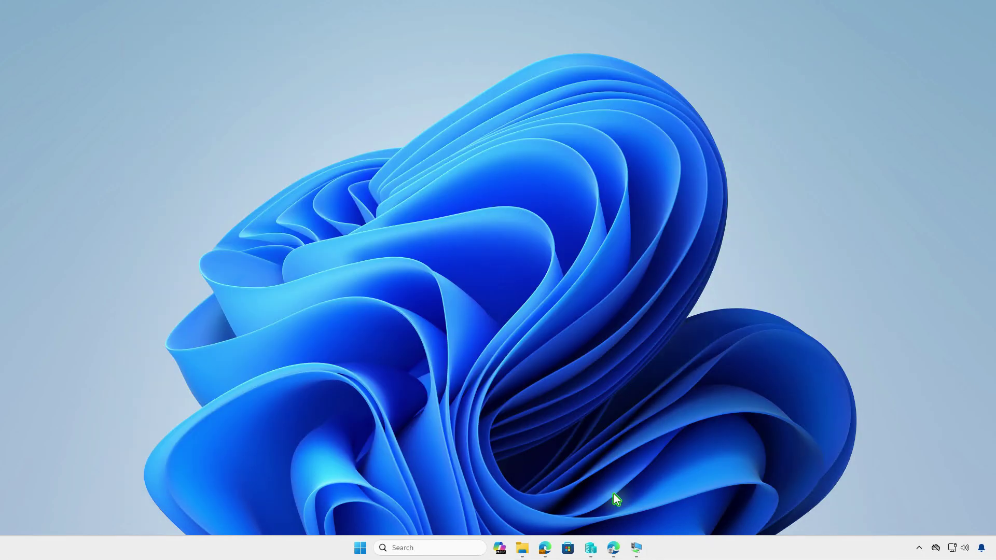
# Step: Confirm the DWG TrueView app shows 1 device installed, then list the Windows apps
pyautogui.click(613, 547)
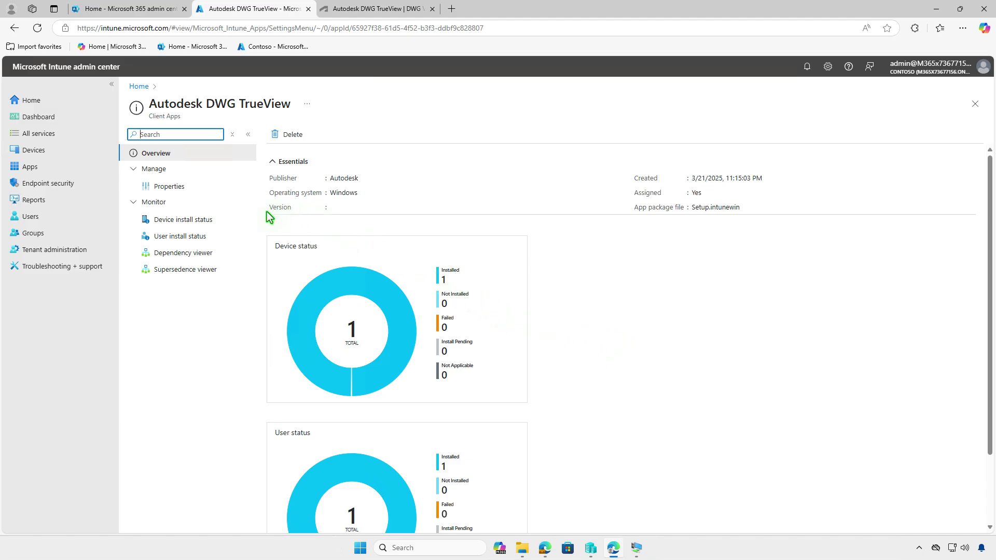
pyautogui.click(232, 223)
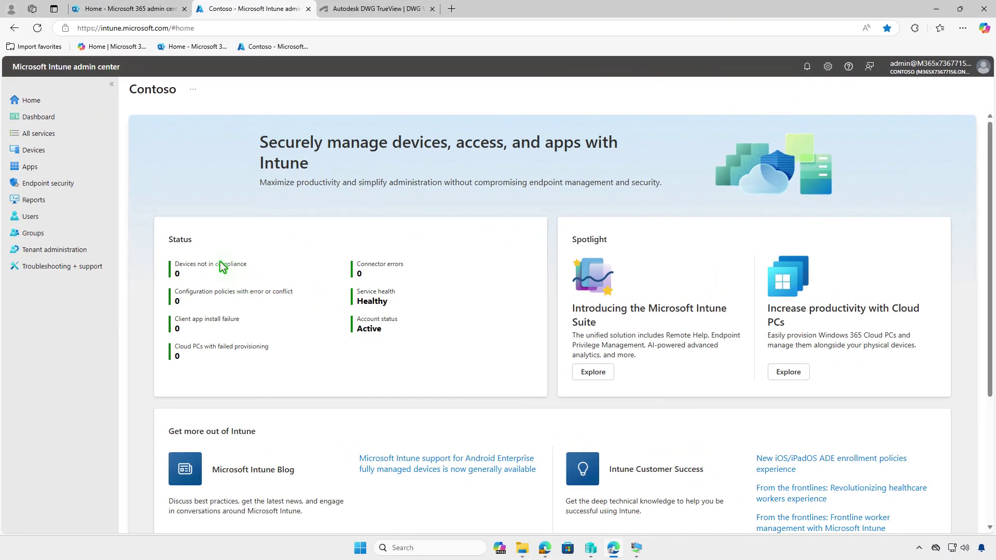
pyautogui.click(80, 165)
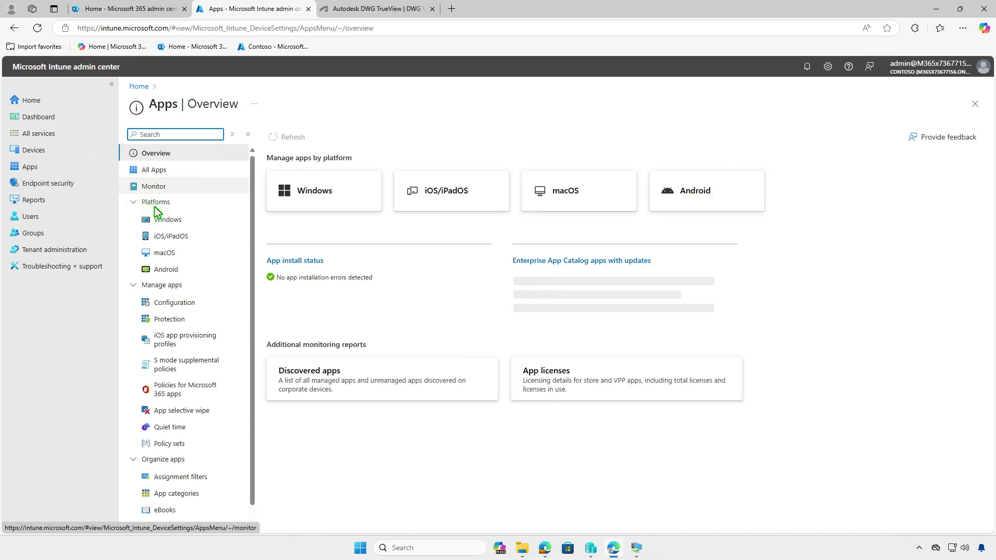
pyautogui.click(179, 223)
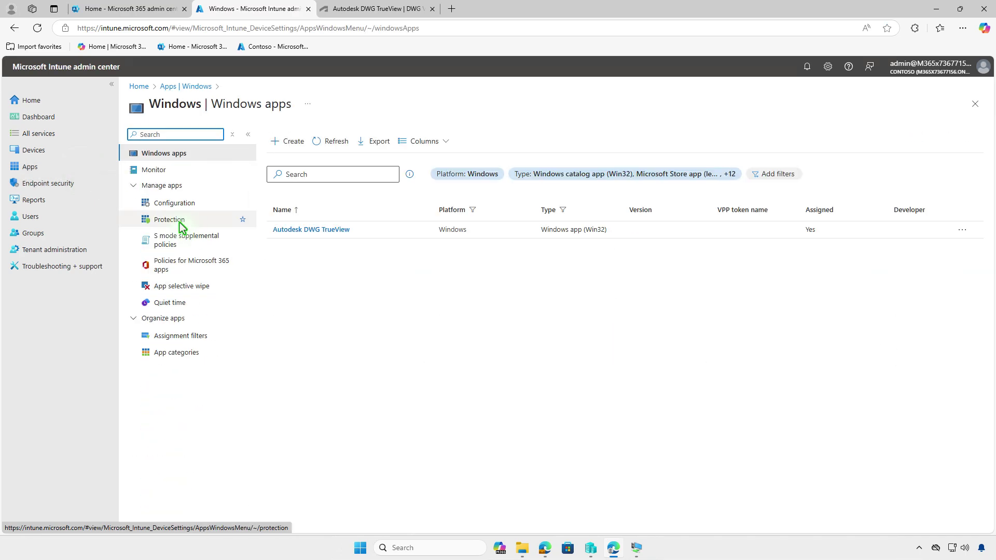
# Step: Move Test_Devices from Required to Uninstall in Autodesk DWG TrueView's assignments and save
pyautogui.click(301, 230)
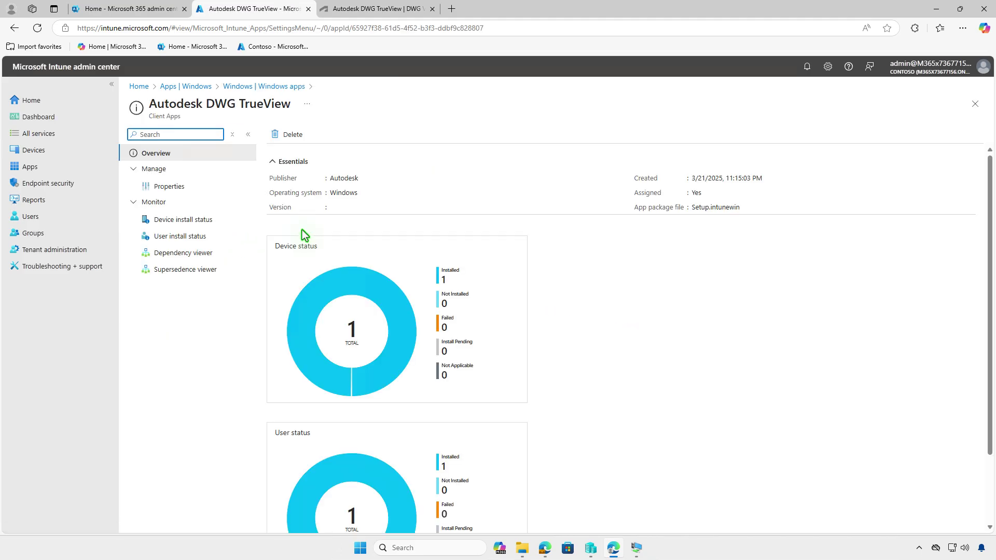
pyautogui.click(206, 189)
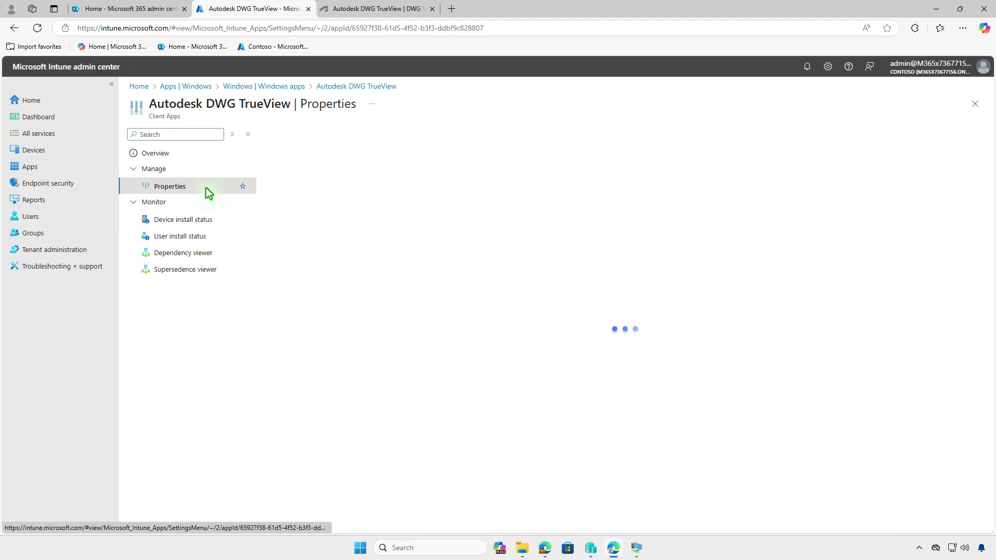
pyautogui.scroll(-12, 540, 371)
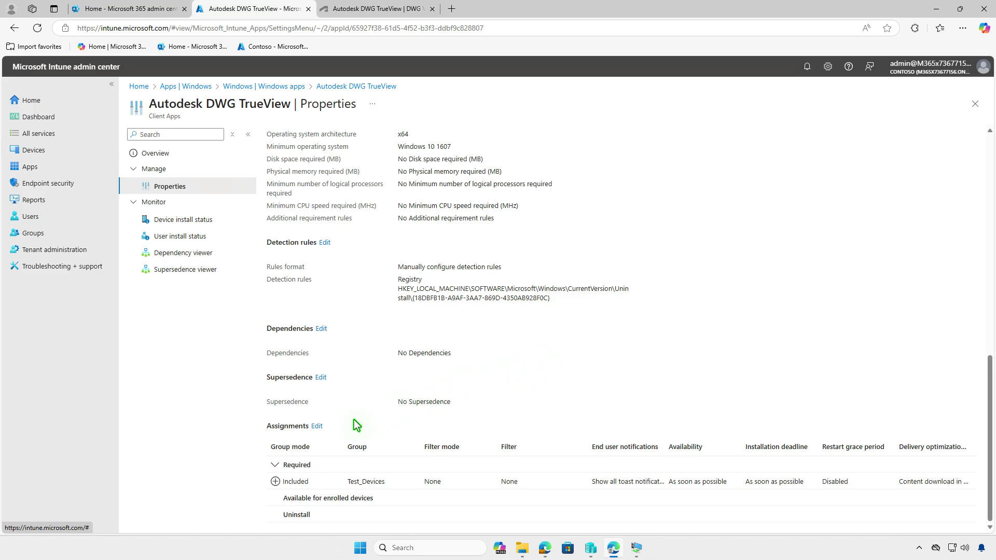
pyautogui.click(317, 427)
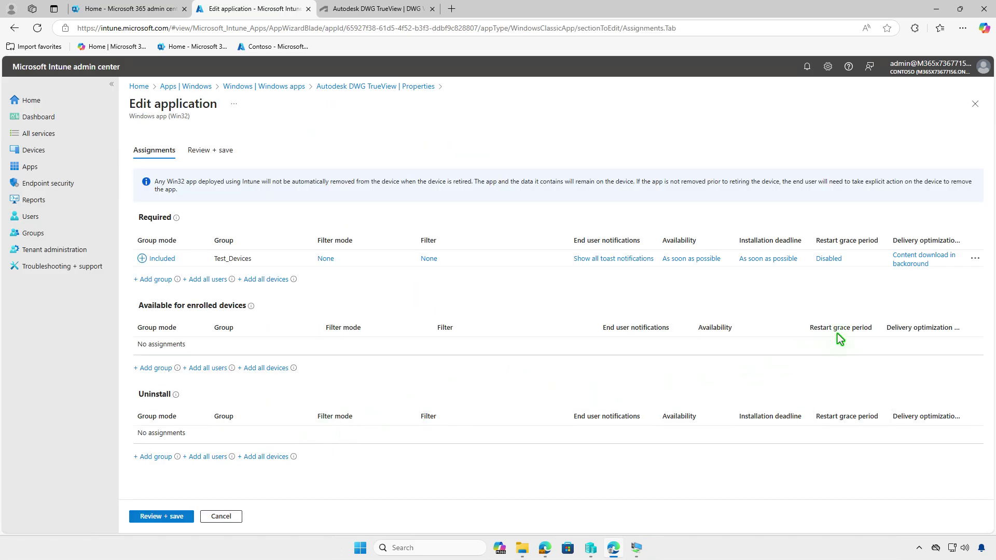
pyautogui.click(975, 259)
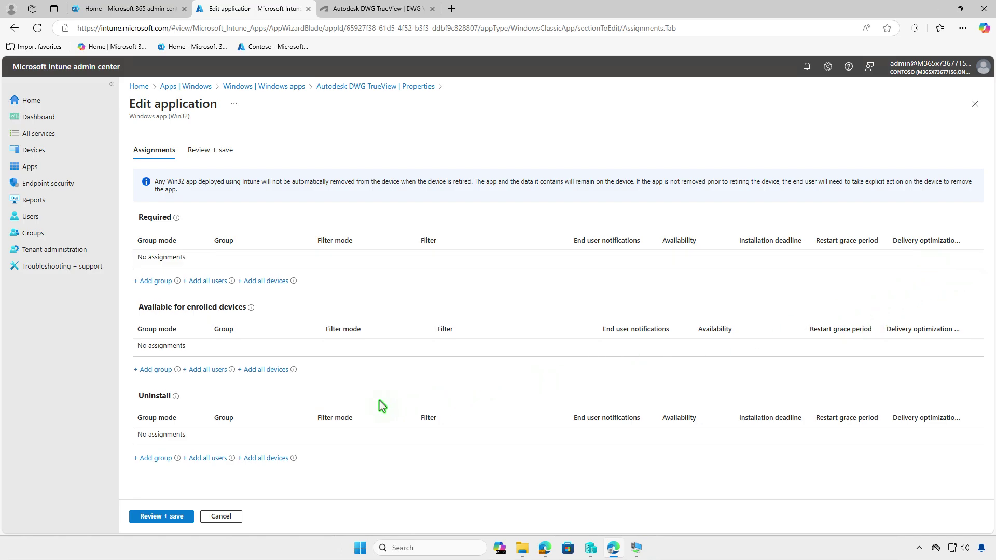
pyautogui.click(161, 459)
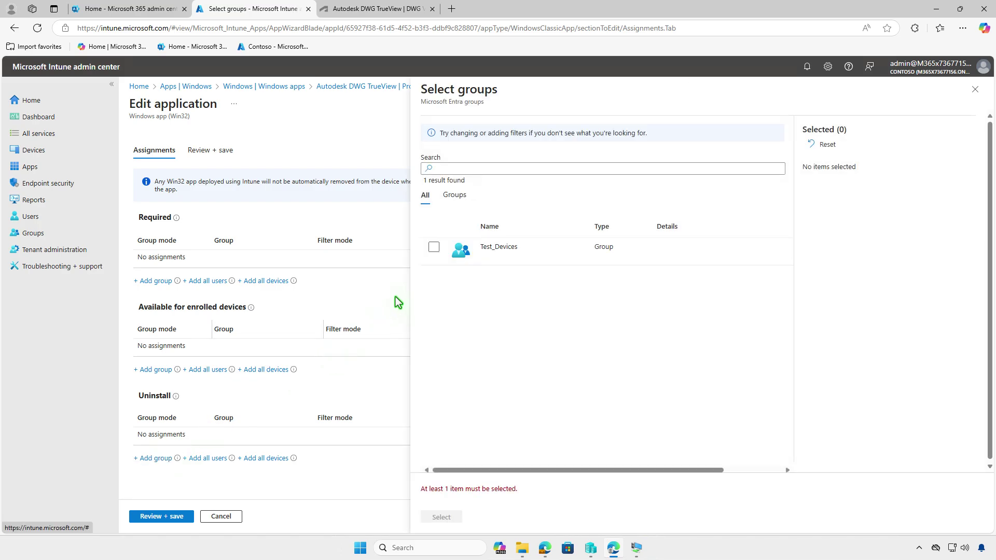
pyautogui.click(434, 248)
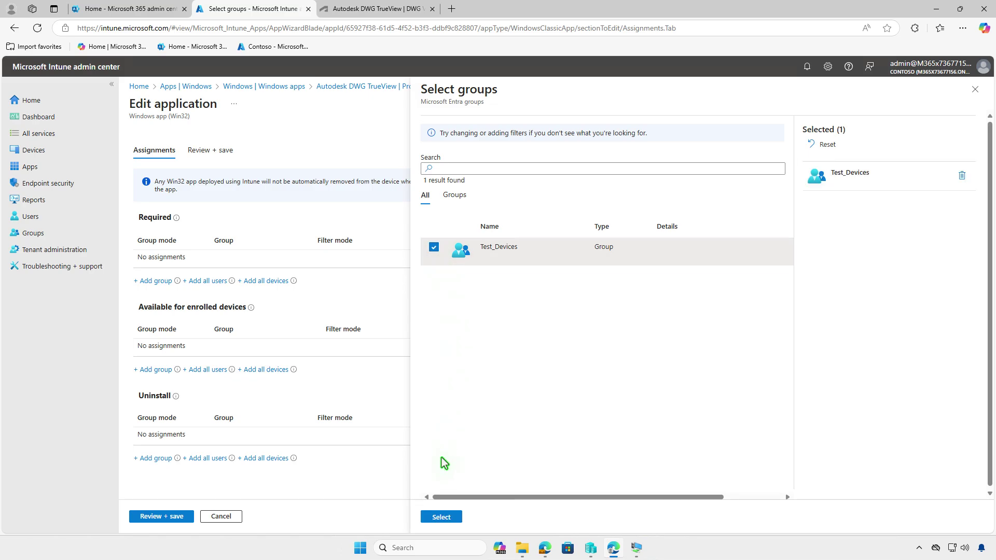
pyautogui.click(442, 517)
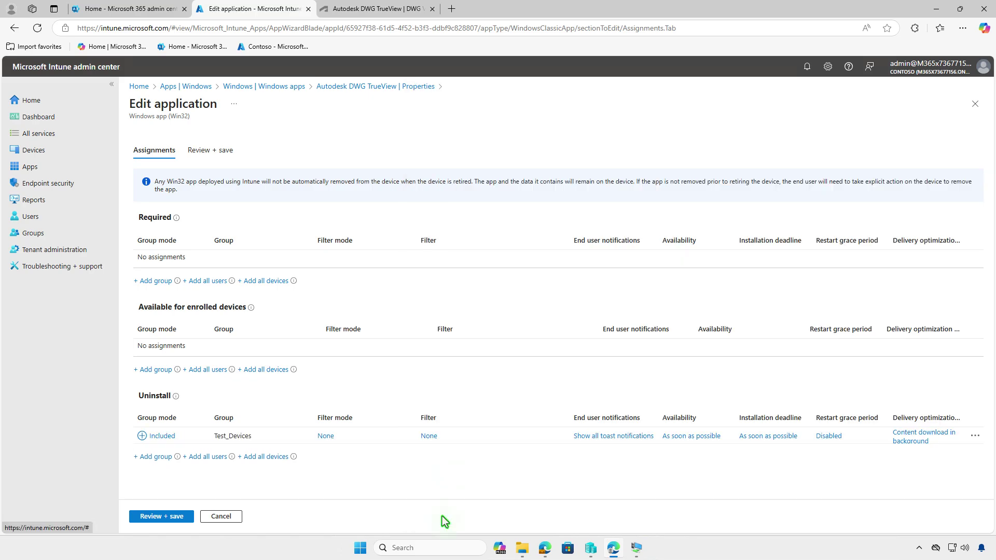
pyautogui.click(163, 516)
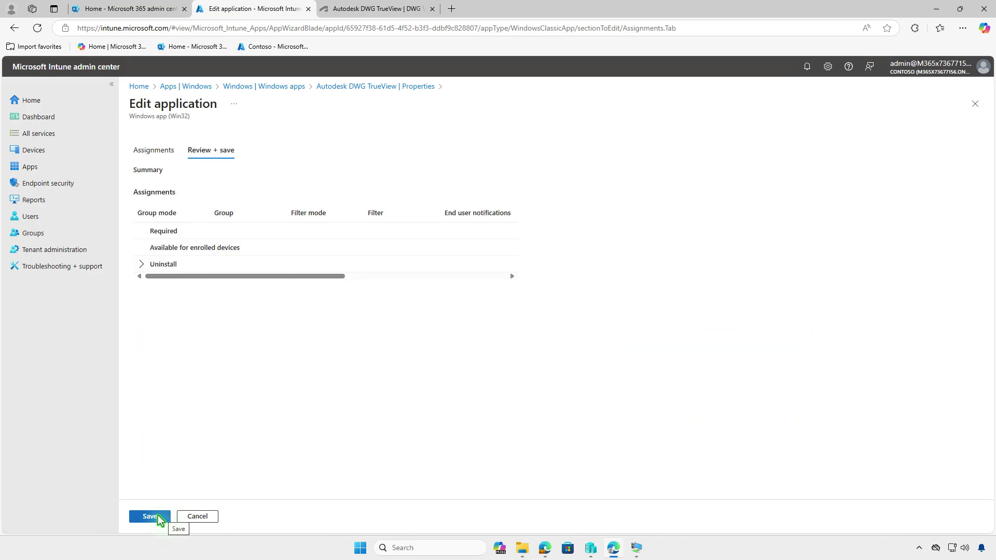
pyautogui.click(150, 517)
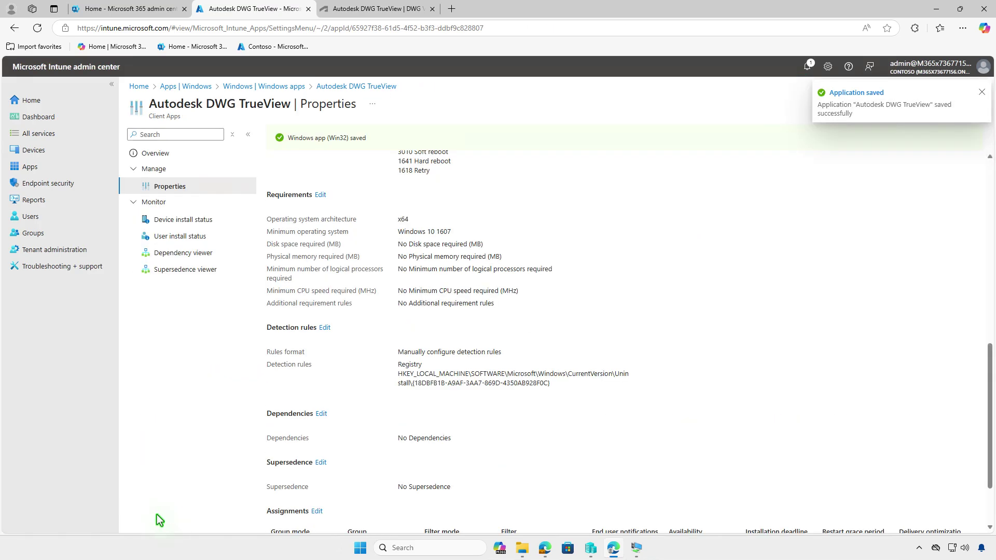
# Step: On the test VM, sync the Contoso work account with Intune and check notifications
pyautogui.click(937, 13)
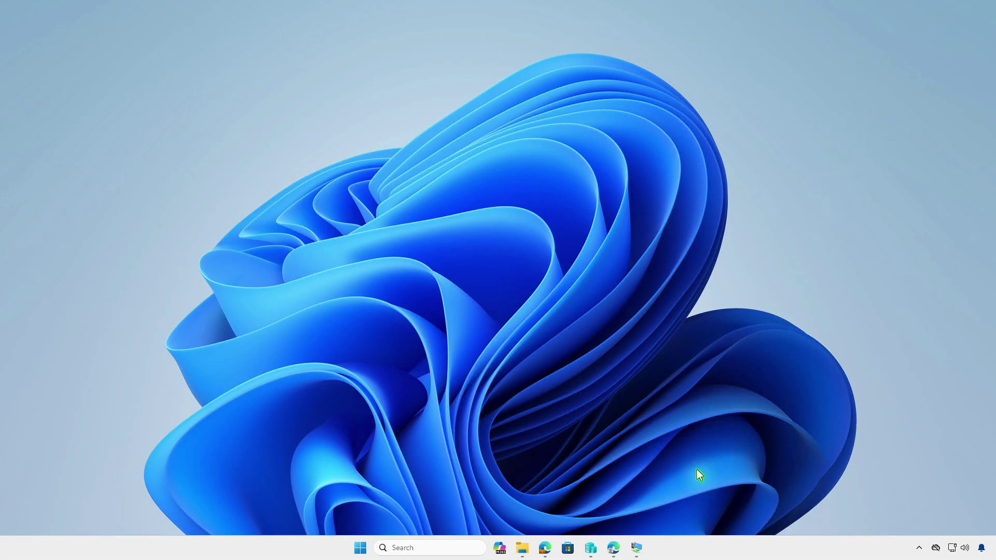
pyautogui.click(636, 547)
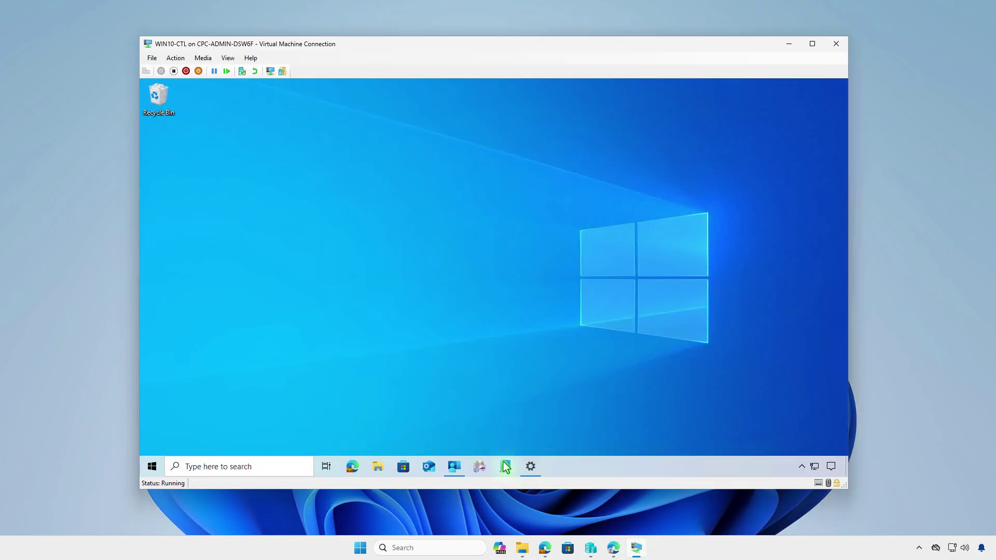
pyautogui.click(156, 467)
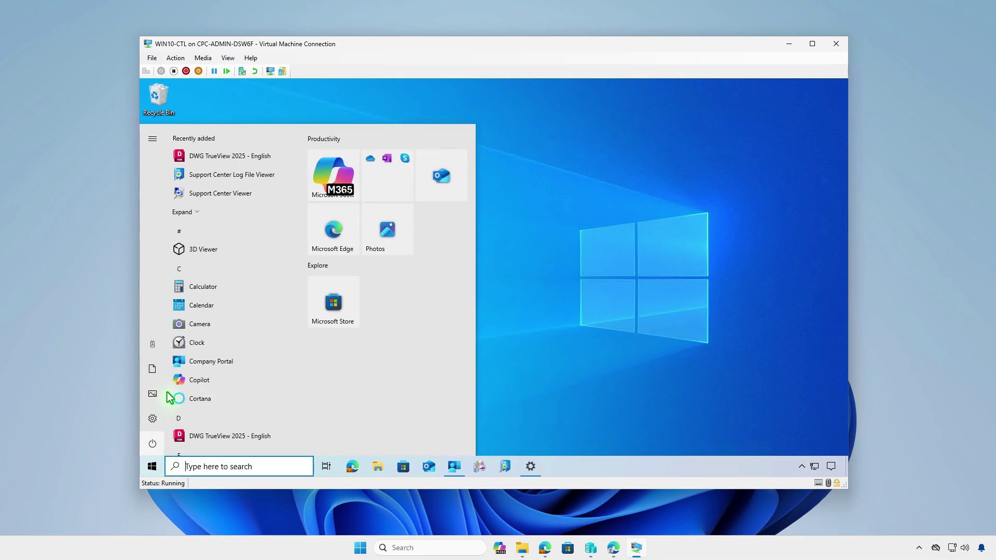
pyautogui.click(159, 350)
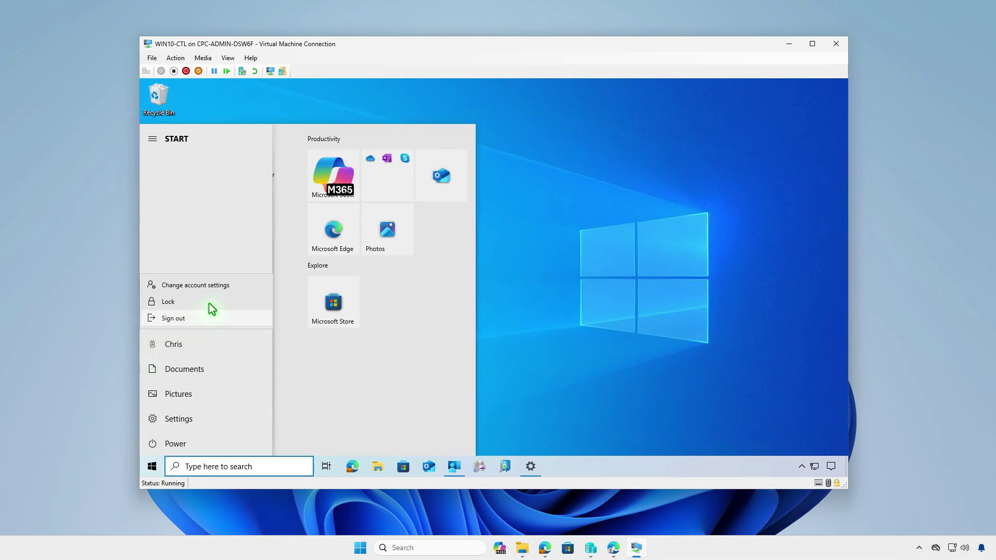
pyautogui.click(219, 287)
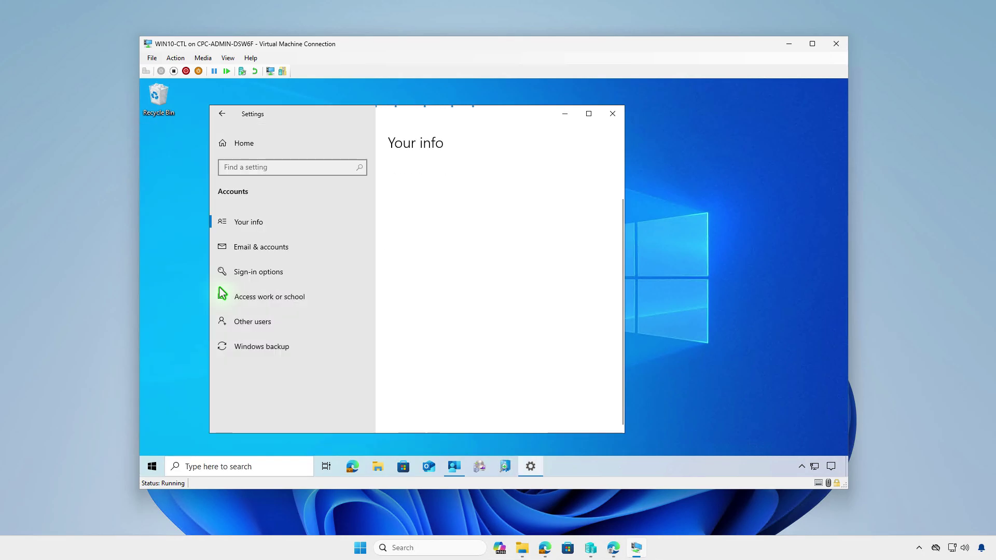
pyautogui.click(313, 295)
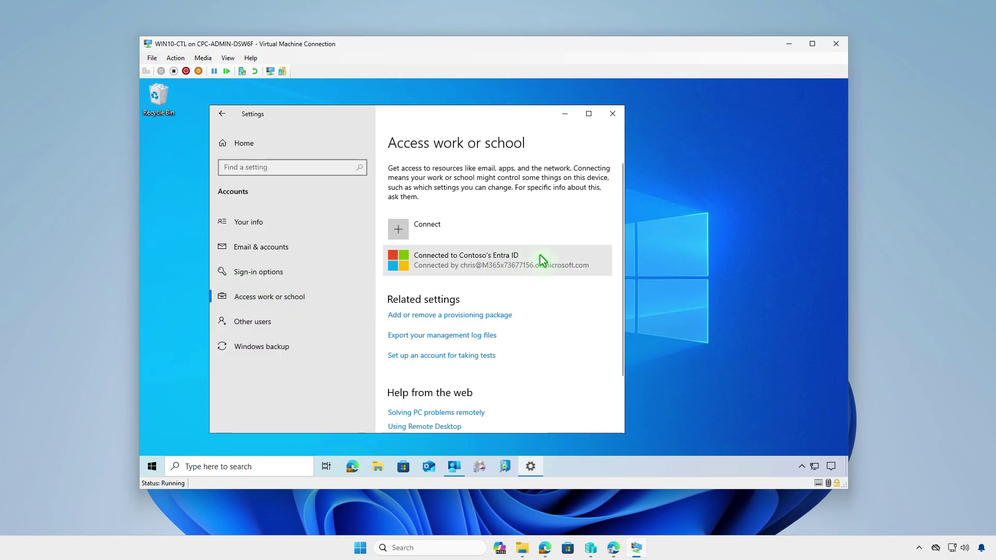
pyautogui.click(541, 260)
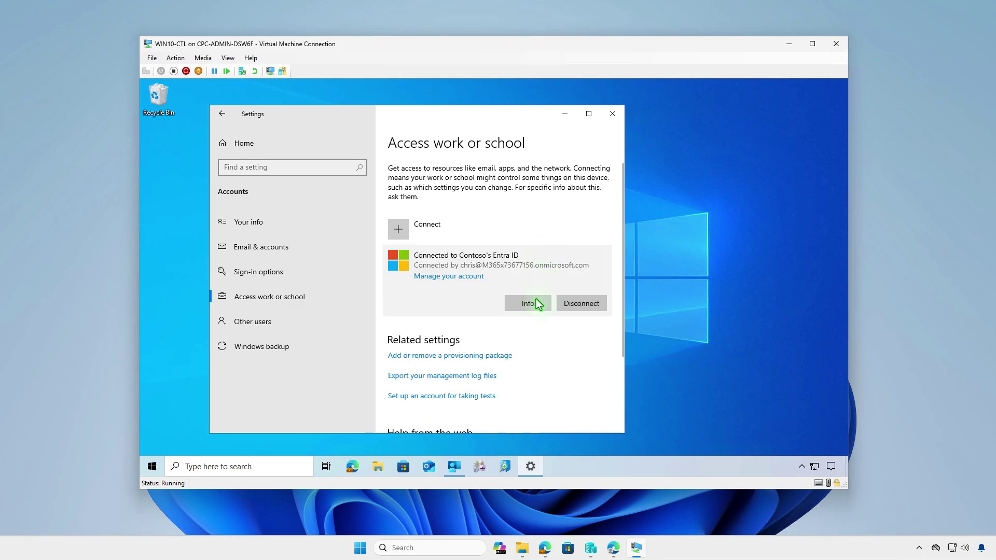
pyautogui.click(537, 300)
pyautogui.scroll(-5, 537, 300)
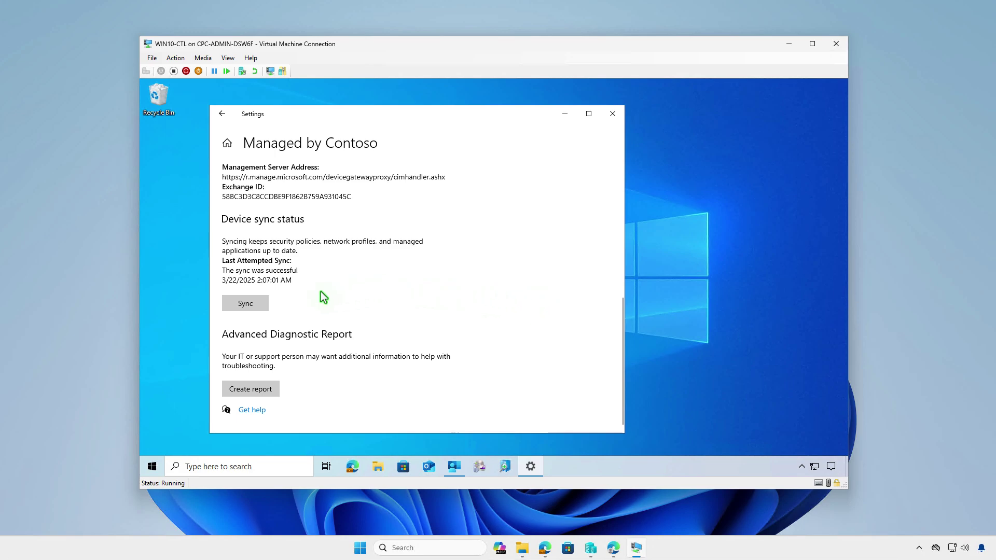
pyautogui.click(259, 302)
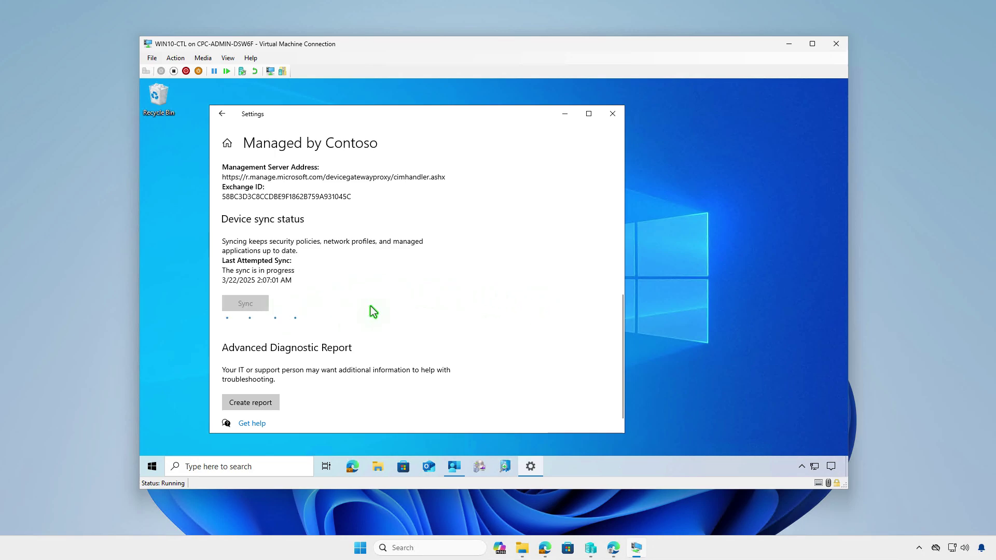
pyautogui.press('super+a')
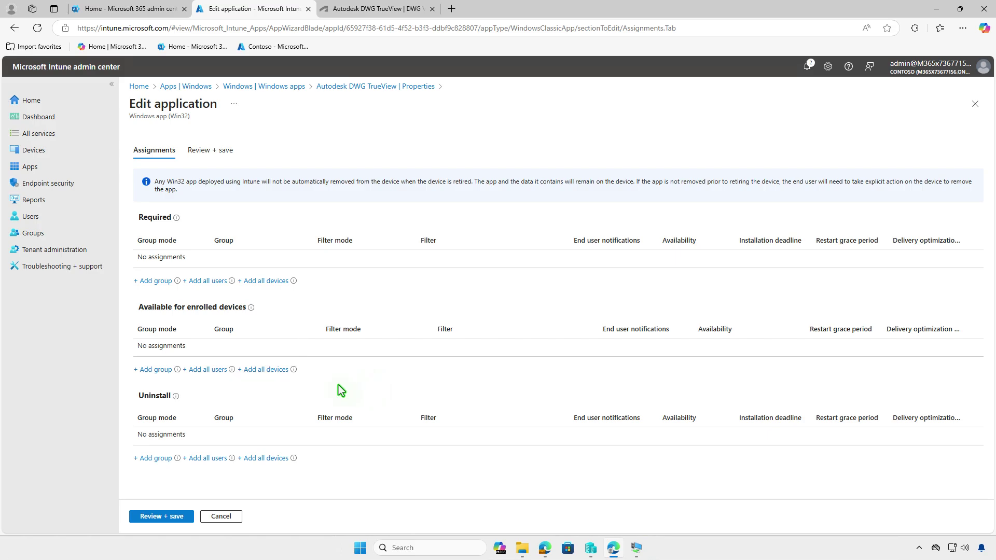
# Step: Add the Test_Devices group to the Available for enrolled devices assignment
pyautogui.click(167, 375)
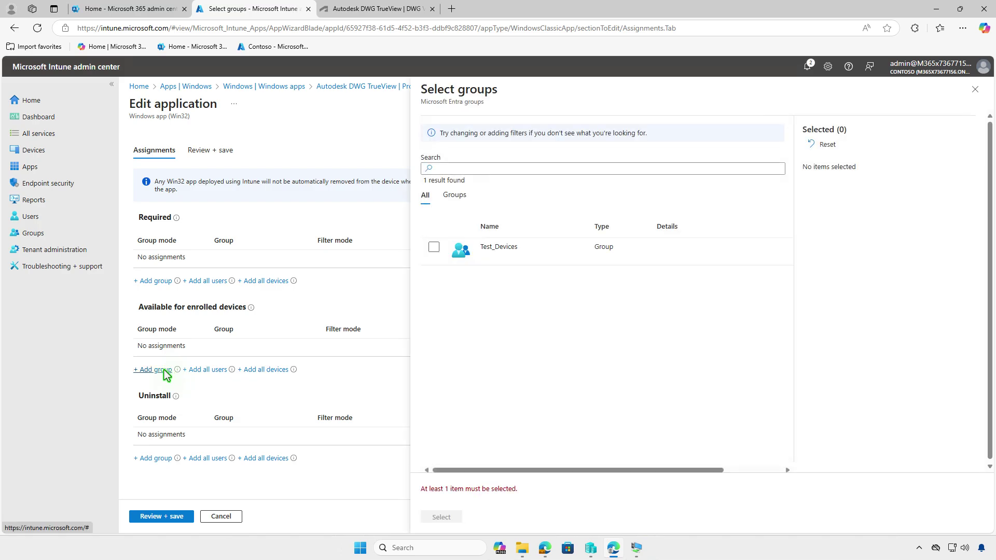
pyautogui.click(434, 247)
pyautogui.click(443, 517)
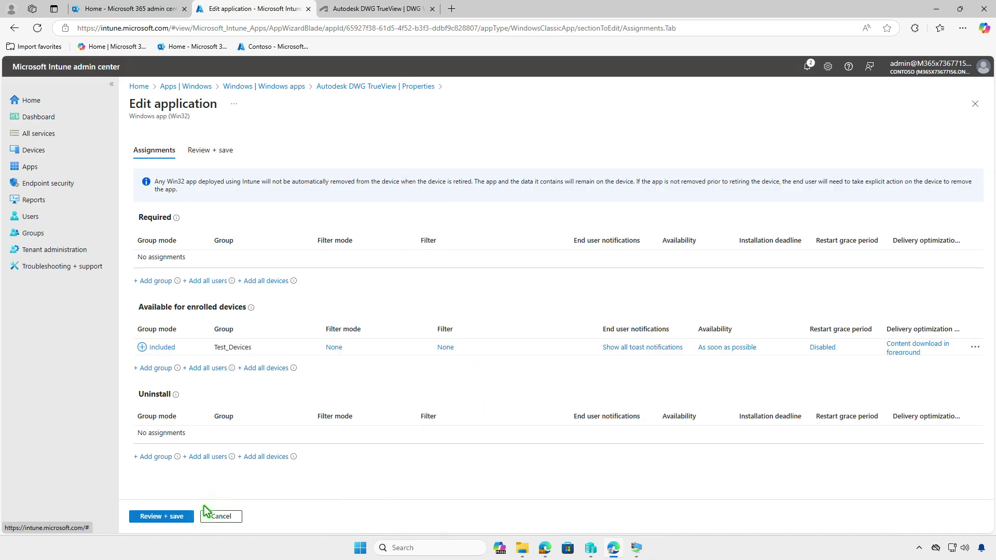
# Step: Review and save the edited DWG TrueView app, then minimize Edge to the desktop
pyautogui.click(178, 517)
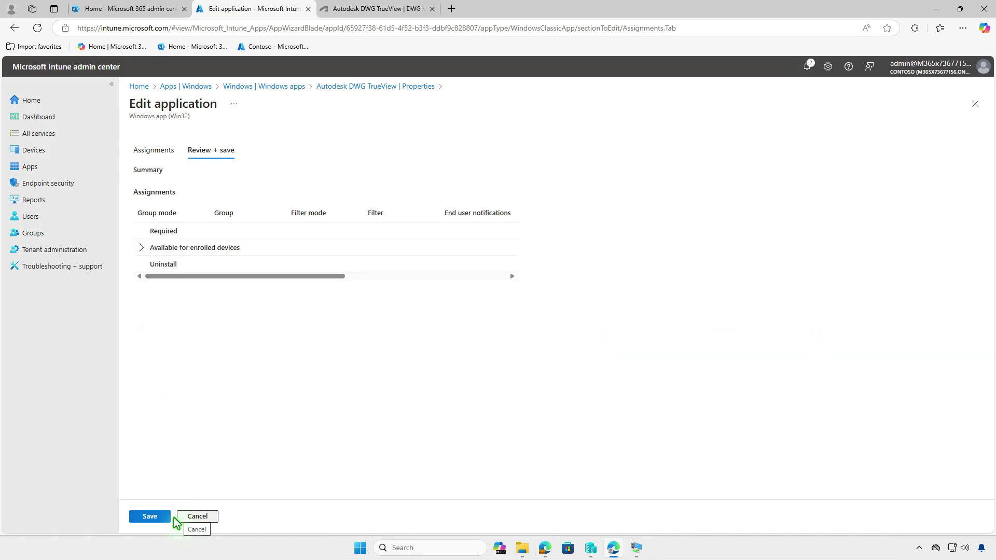
pyautogui.click(156, 517)
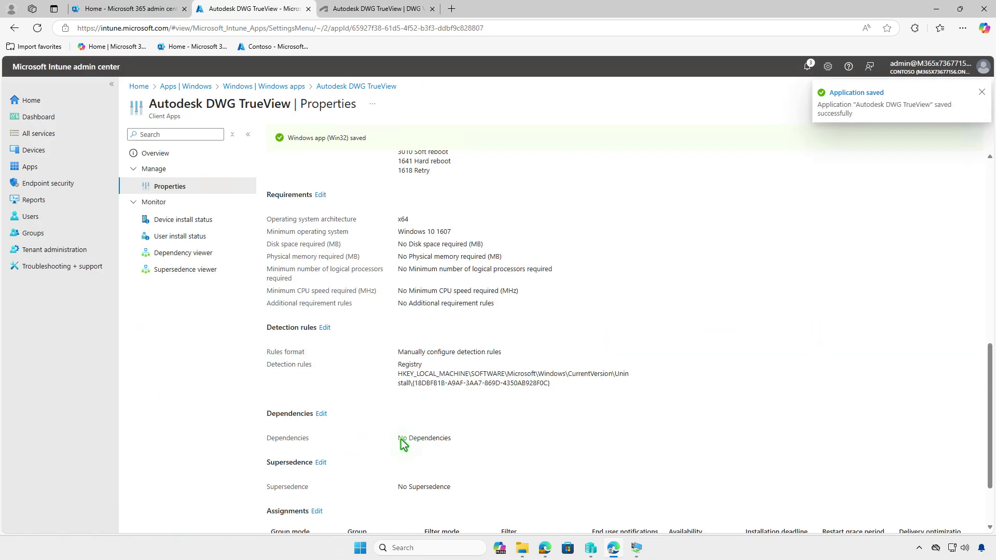
pyautogui.click(937, 9)
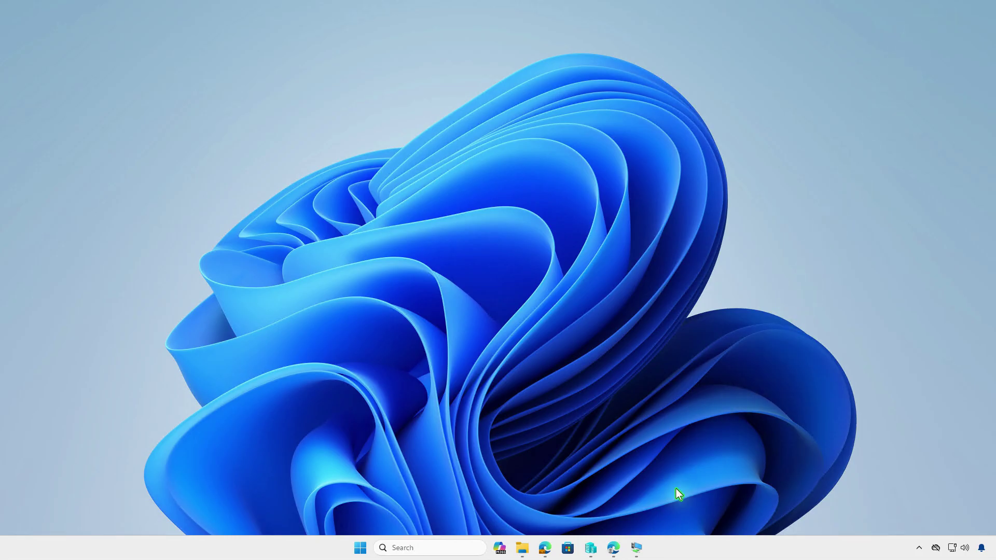
# Step: On the test VM, install Autodesk DWG TrueView from Company Portal and check the notifications
pyautogui.click(637, 550)
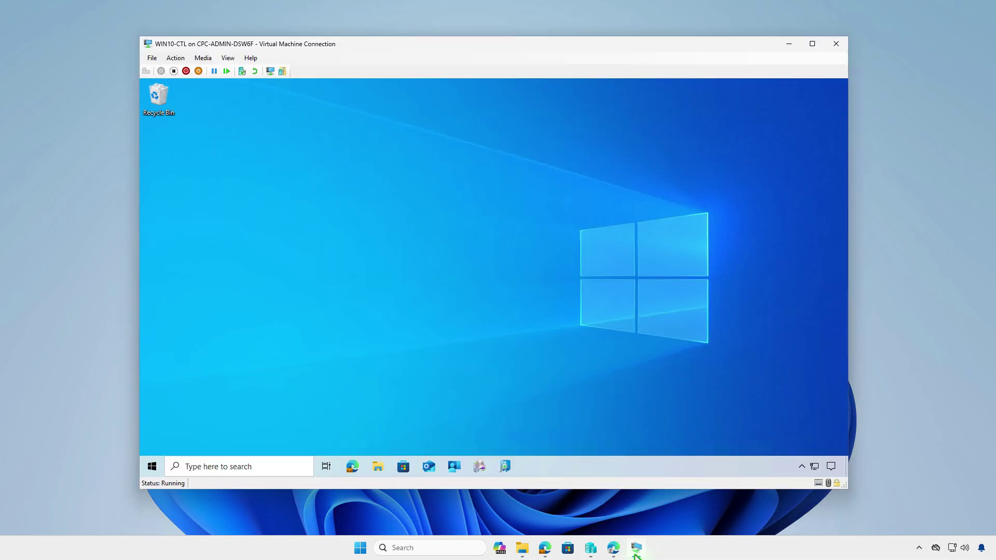
pyautogui.click(455, 468)
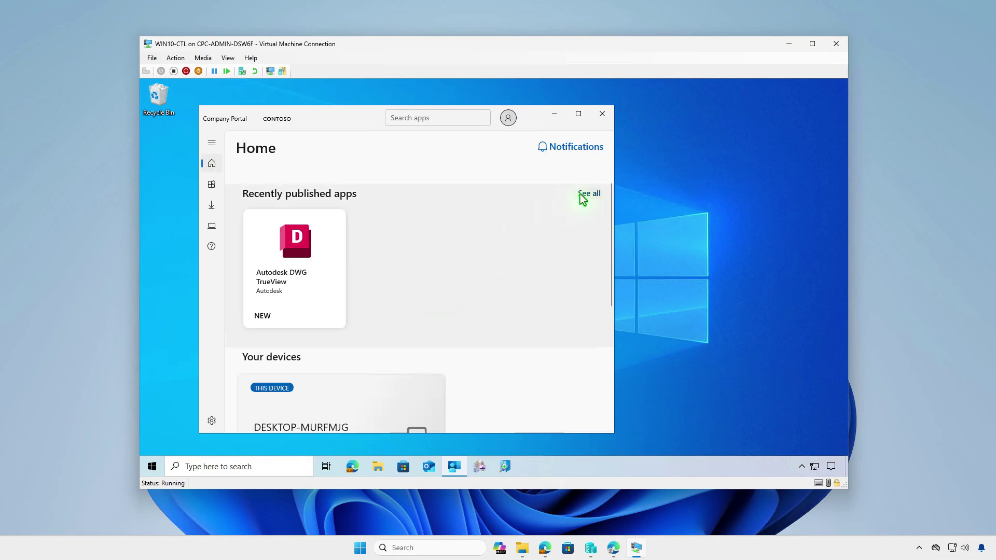
pyautogui.click(579, 195)
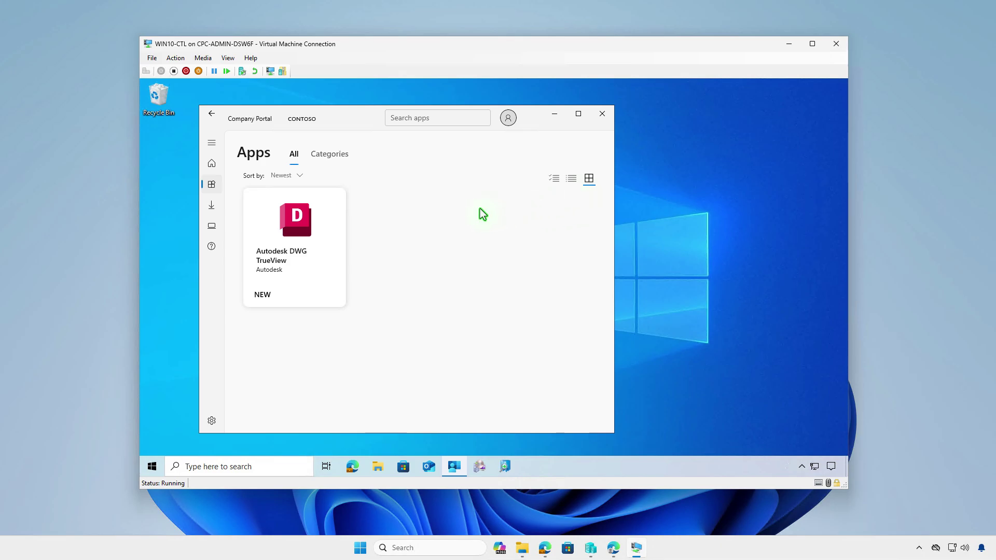
pyautogui.click(327, 225)
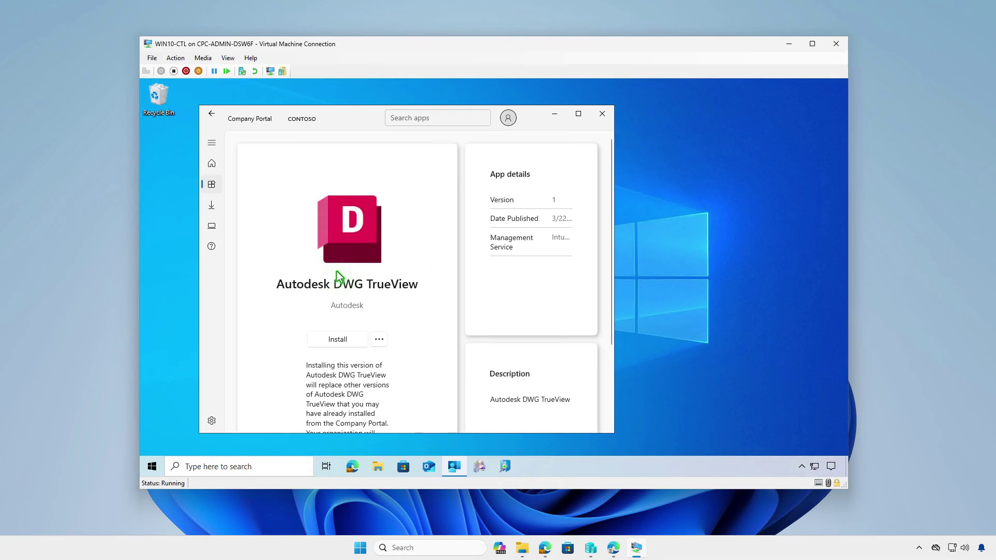
pyautogui.click(348, 340)
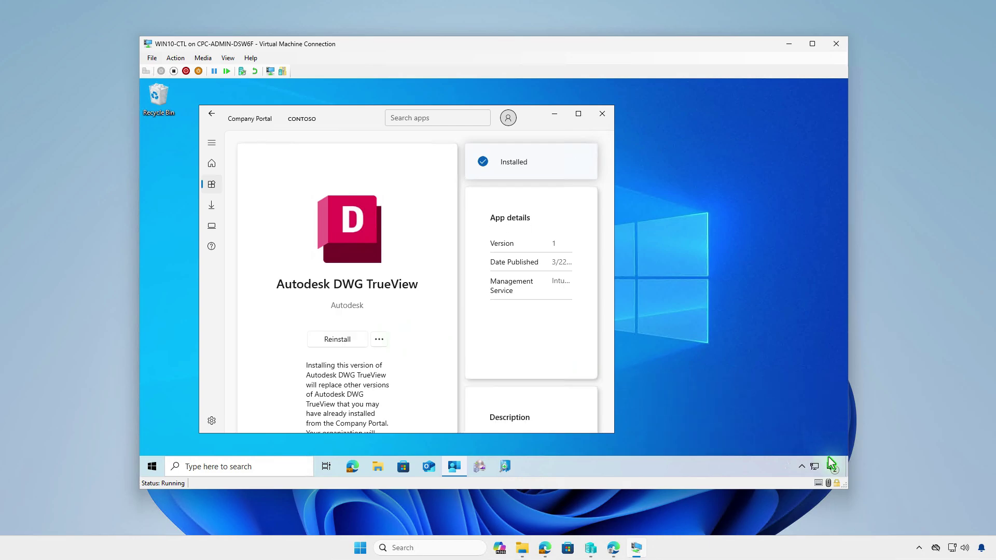
pyautogui.press('super+a')
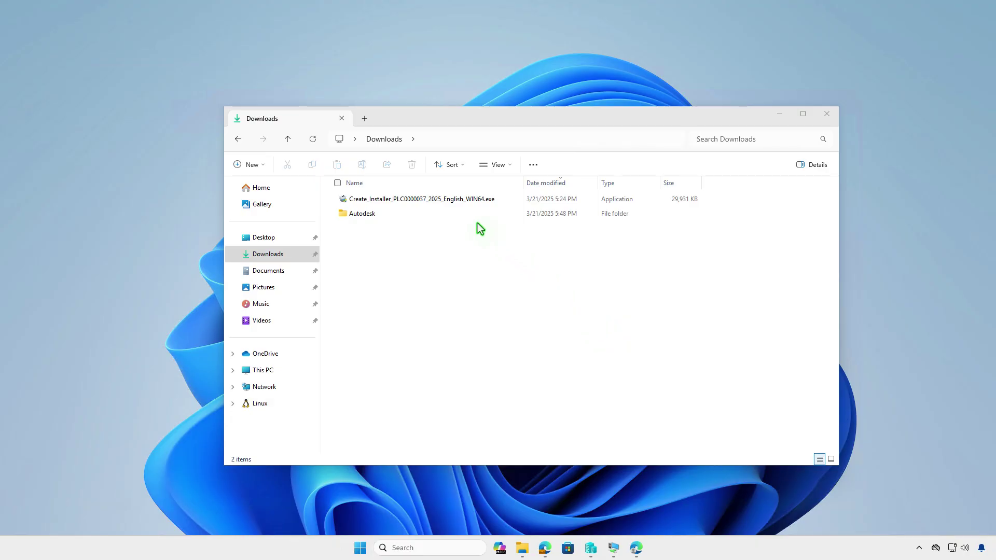
# Step: Open Downloads\Autodesk\DWG TrueView 2025 and view setup.xml to read the UPI2 product code
pyautogui.doubleClick(465, 212)
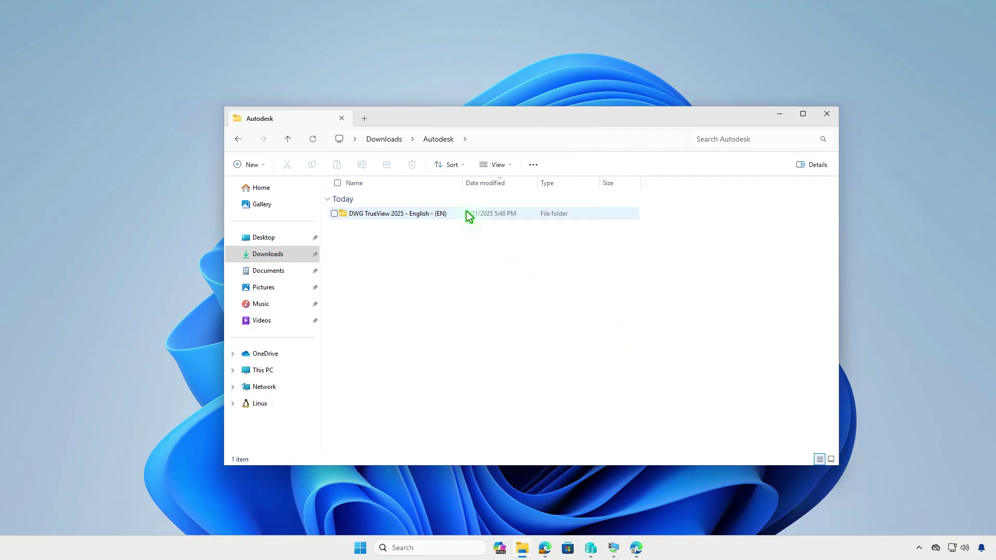
pyautogui.doubleClick(467, 213)
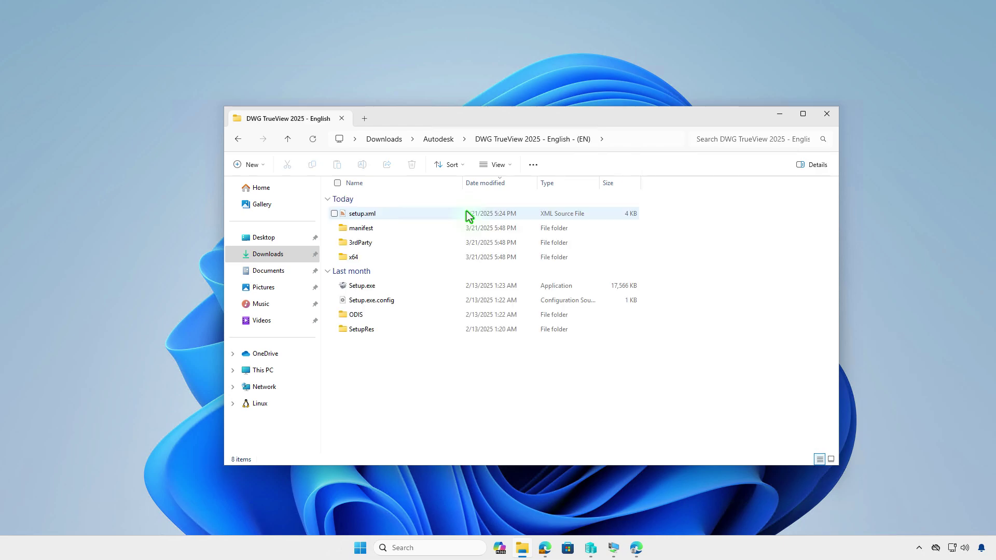
pyautogui.click(421, 213)
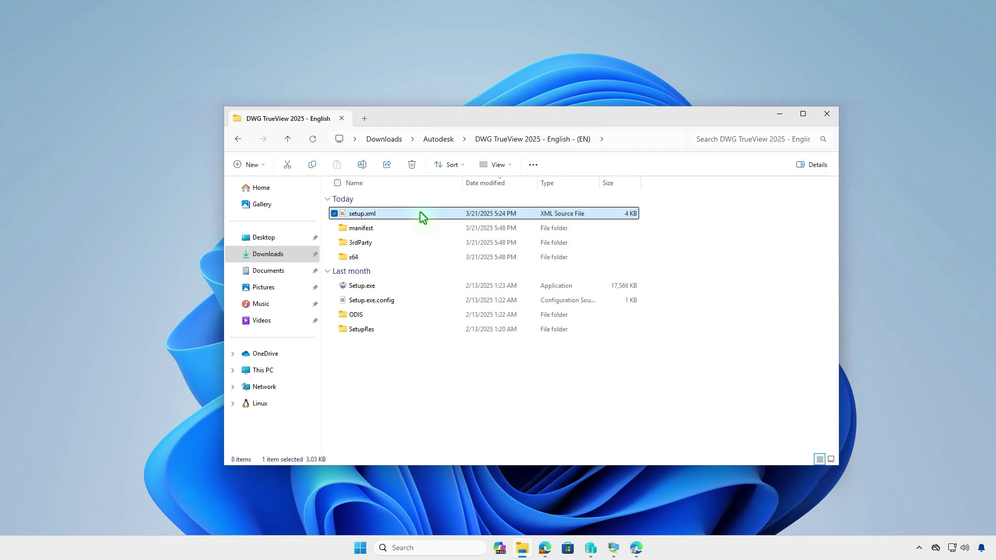
pyautogui.doubleClick(420, 212)
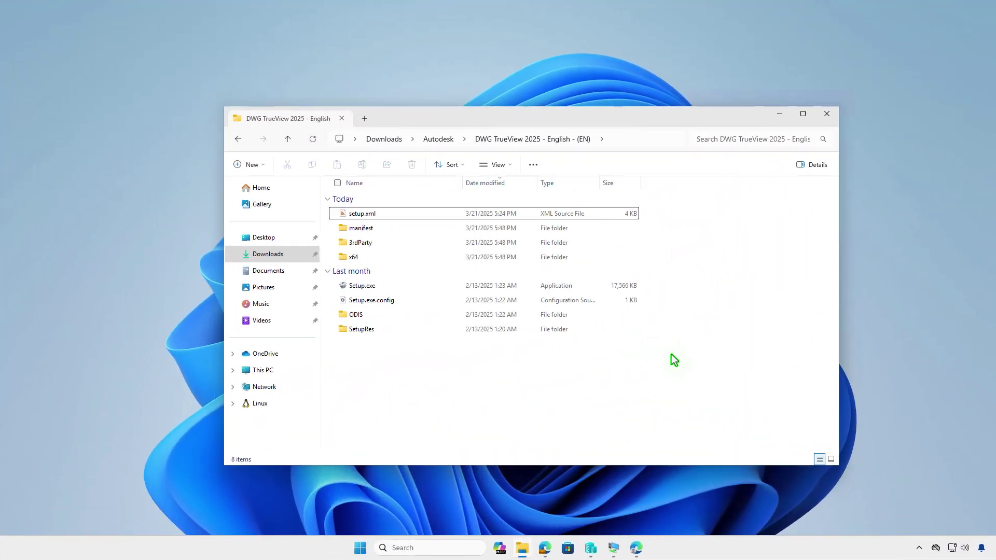
# Step: Run Setup.exe, accept the Terms of Use, and install DWG TrueView 2025 to the default location
pyautogui.click(403, 288)
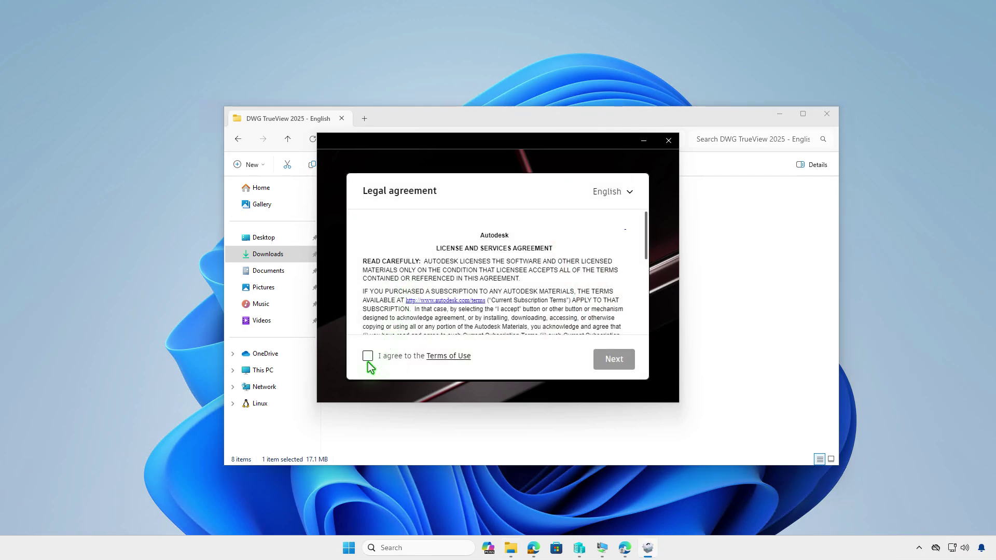
pyautogui.click(368, 358)
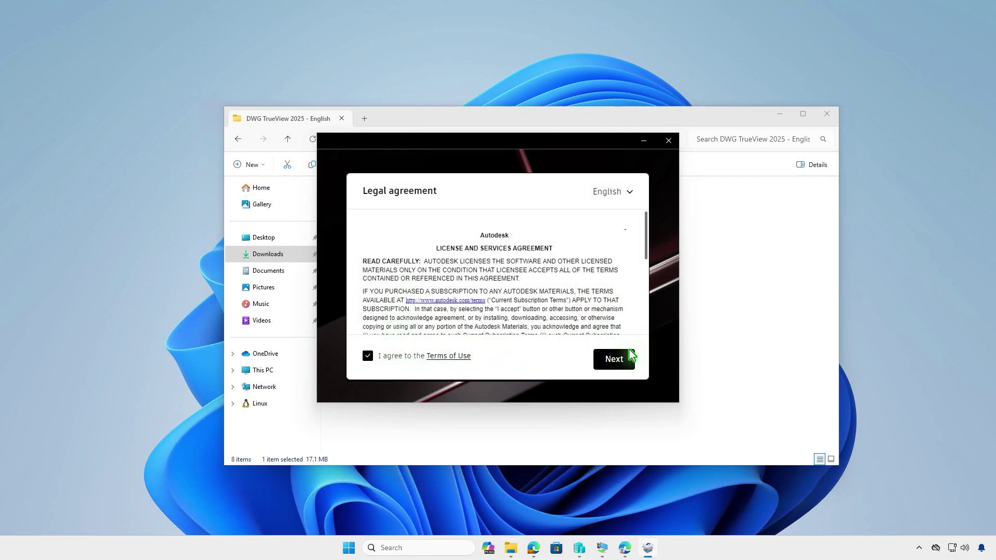
pyautogui.click(614, 359)
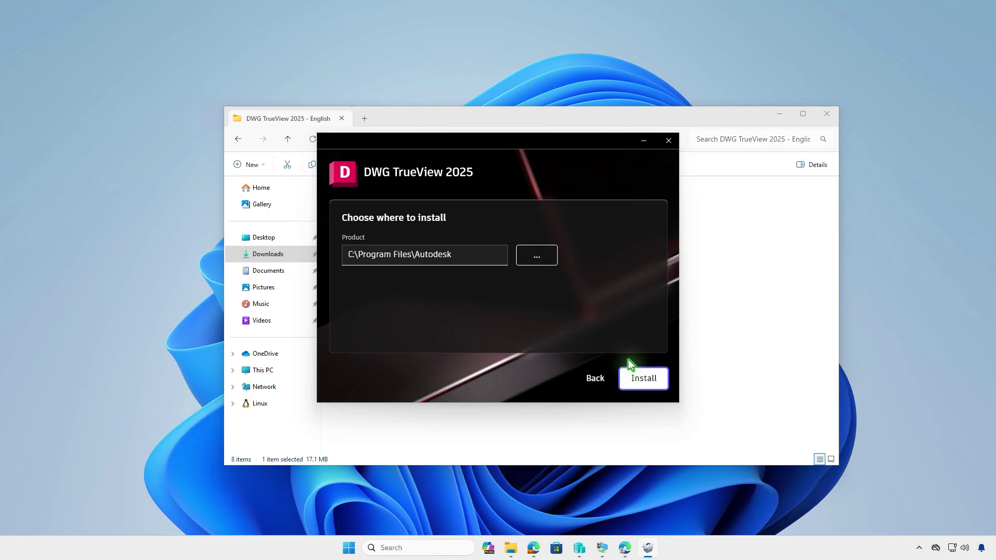
pyautogui.click(651, 378)
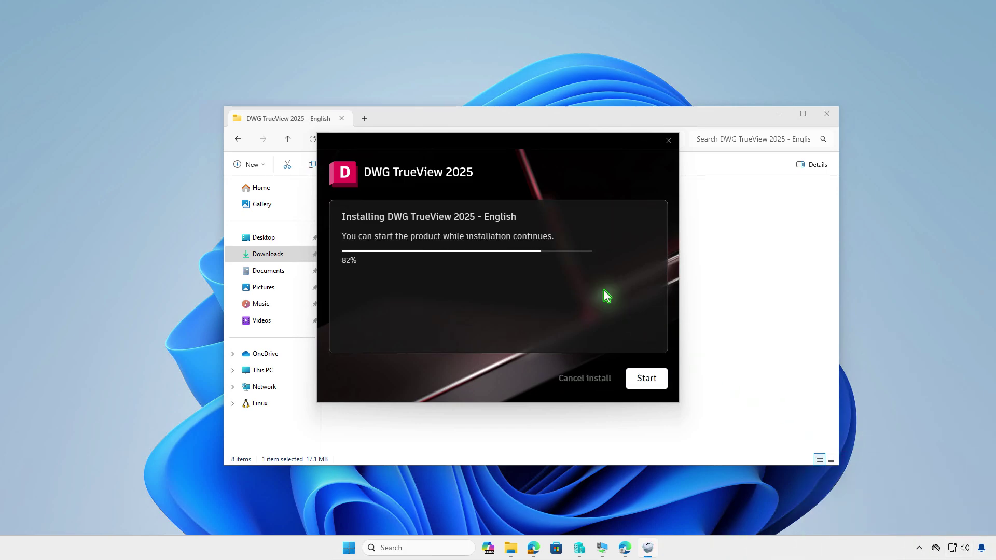
pyautogui.click(669, 141)
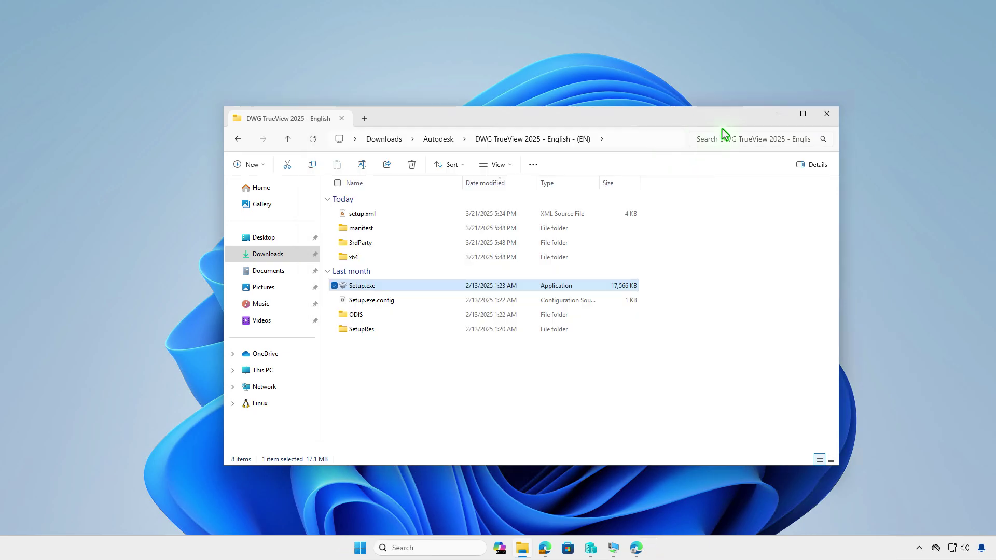
# Step: Minimize File Explorer and launch Registry Editor by searching regedit
pyautogui.click(778, 115)
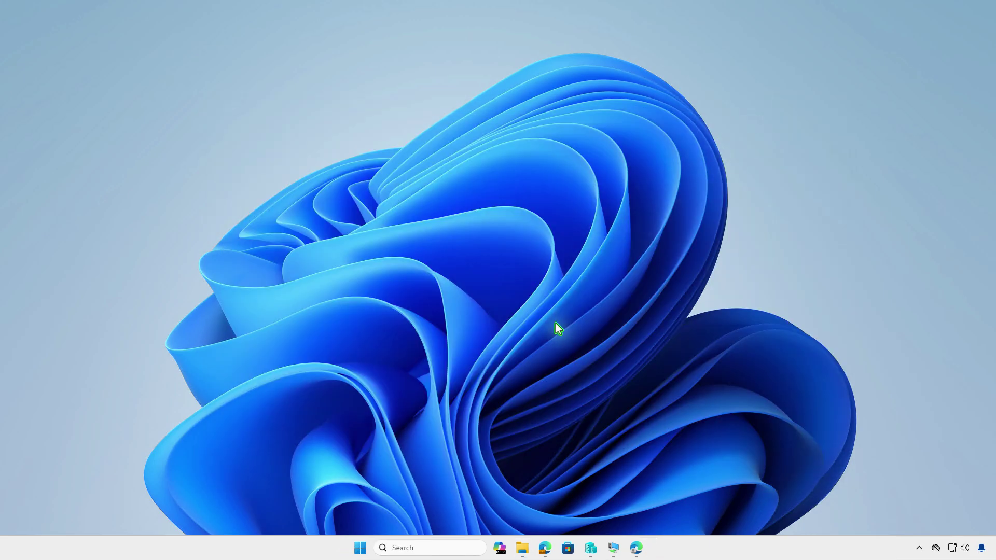
pyautogui.click(453, 548)
pyautogui.write('regedit')
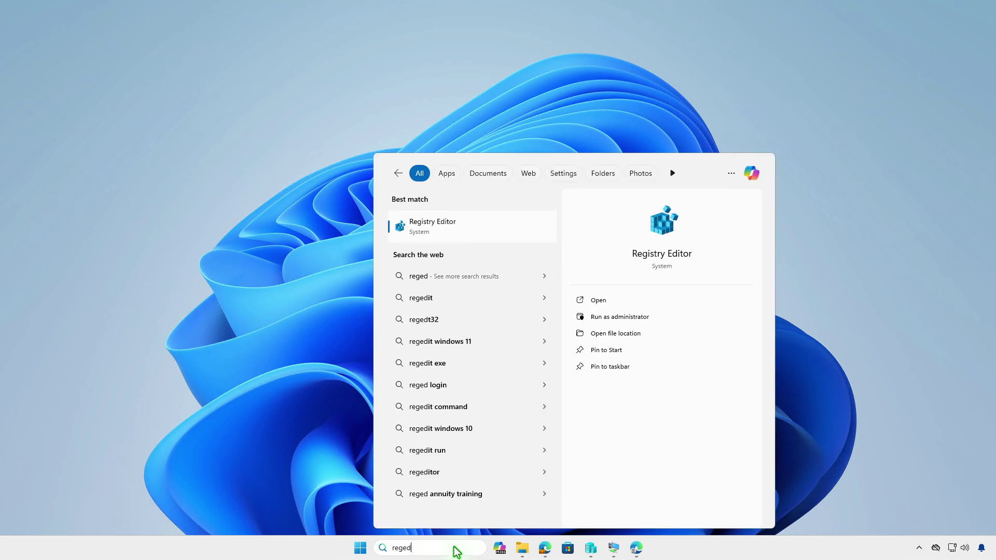
pyautogui.click(485, 235)
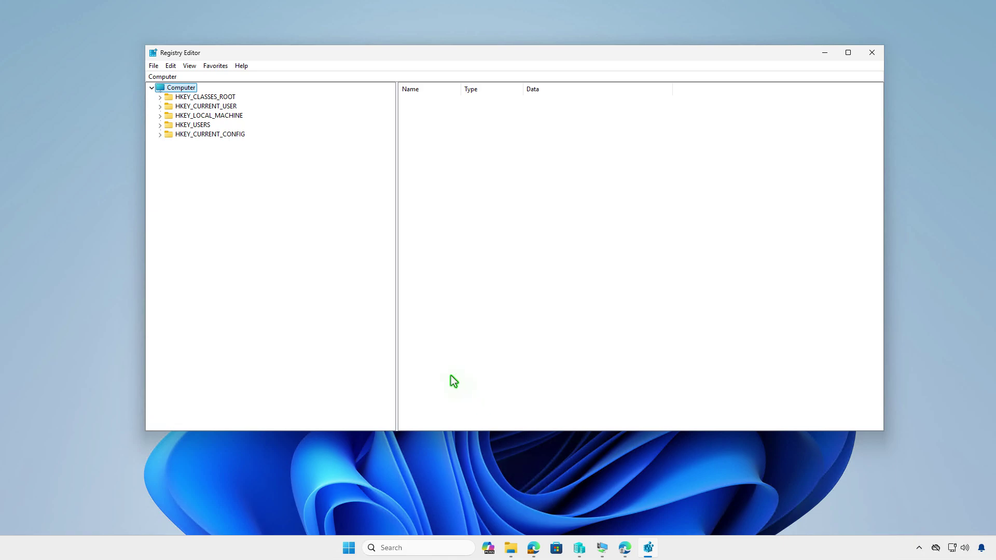
# Step: Go to the pasted Uninstall path and select the {18DBFB1B-A9AF-3AA7-869D-4350AB928F0C} key
pyautogui.click(219, 77)
pyautogui.write('HKEY_LOCAL_MACHINE\\SOFTWARE\\Microsoft\\Windows\\CurrentVersion\\Uninstall')
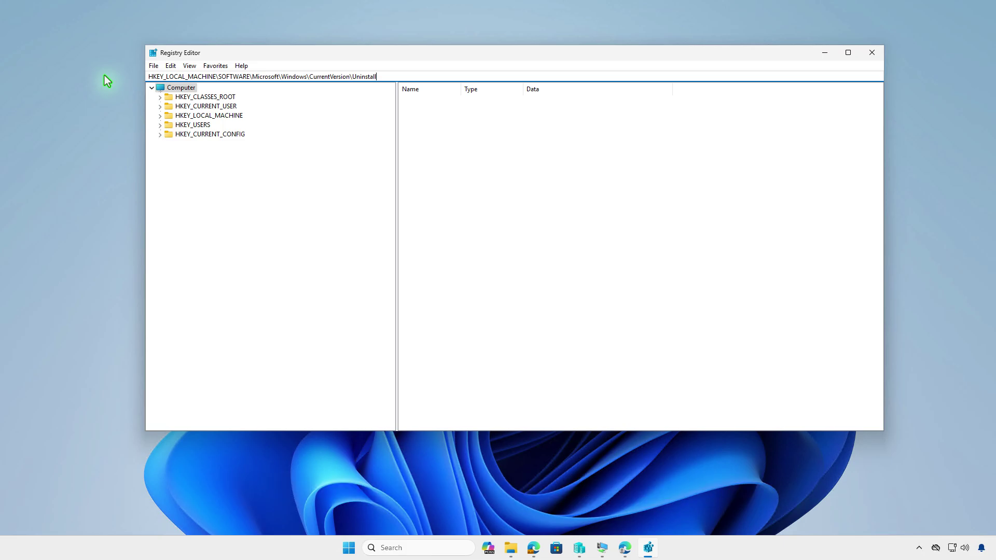
pyautogui.press('Return')
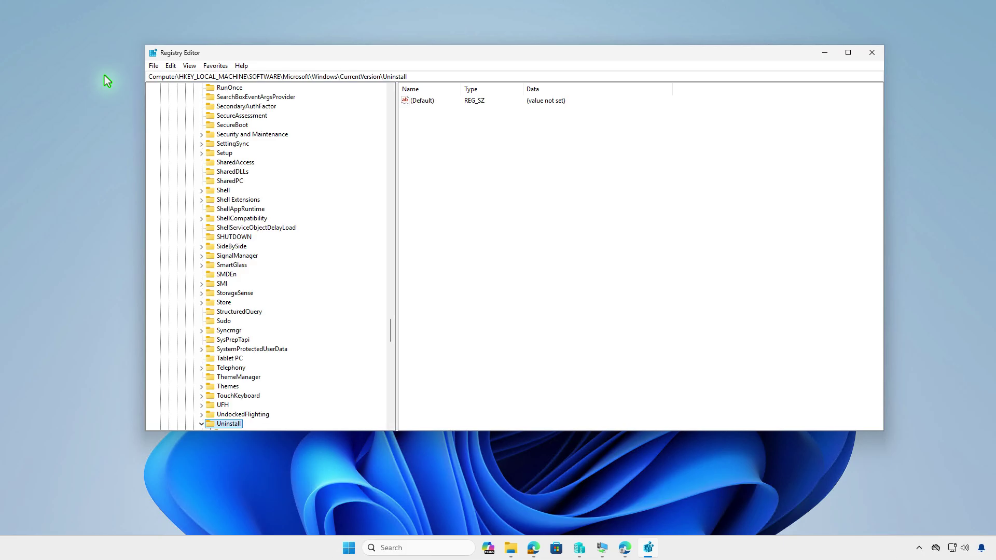
pyautogui.scroll(-7, 312, 190)
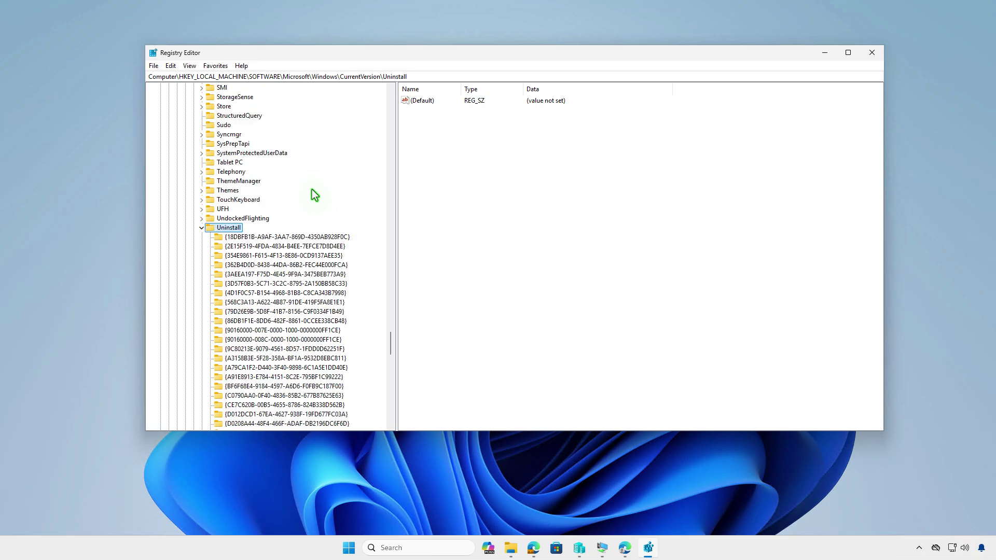
pyautogui.scroll(-2, 315, 196)
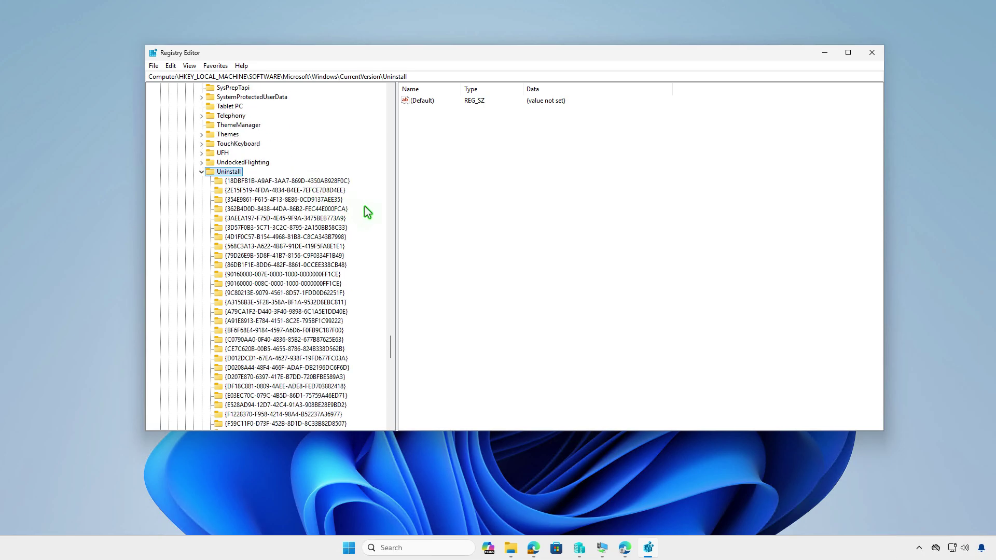
pyautogui.click(345, 181)
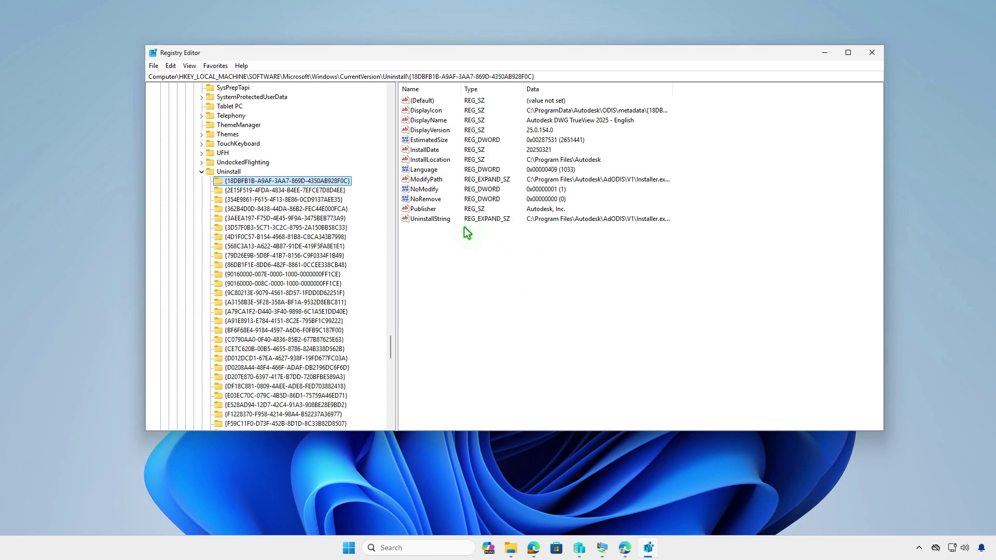
# Step: Copy the UninstallString value without changing it, then minimize Registry Editor
pyautogui.doubleClick(430, 219)
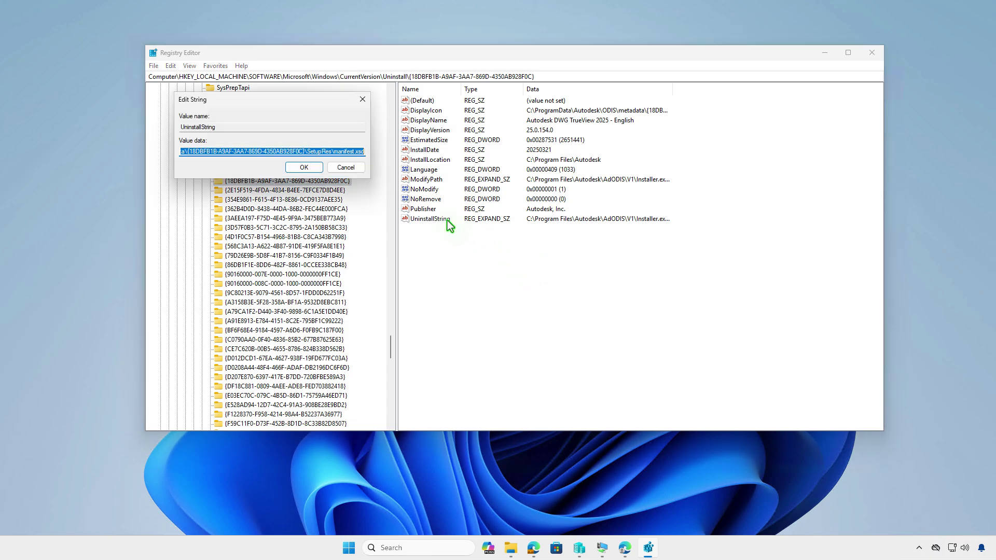
pyautogui.rightClick(347, 153)
pyautogui.click(326, 187)
pyautogui.click(345, 169)
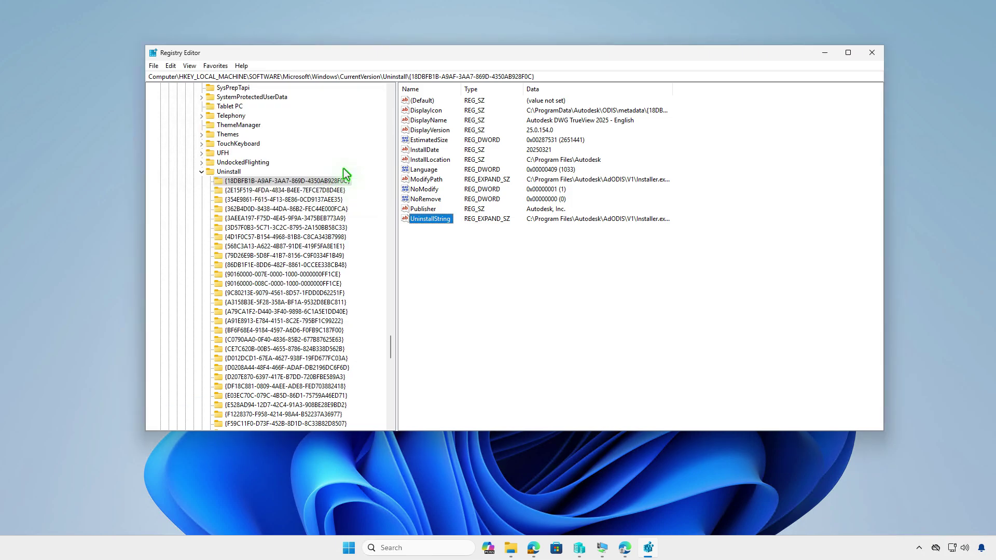
pyautogui.click(825, 53)
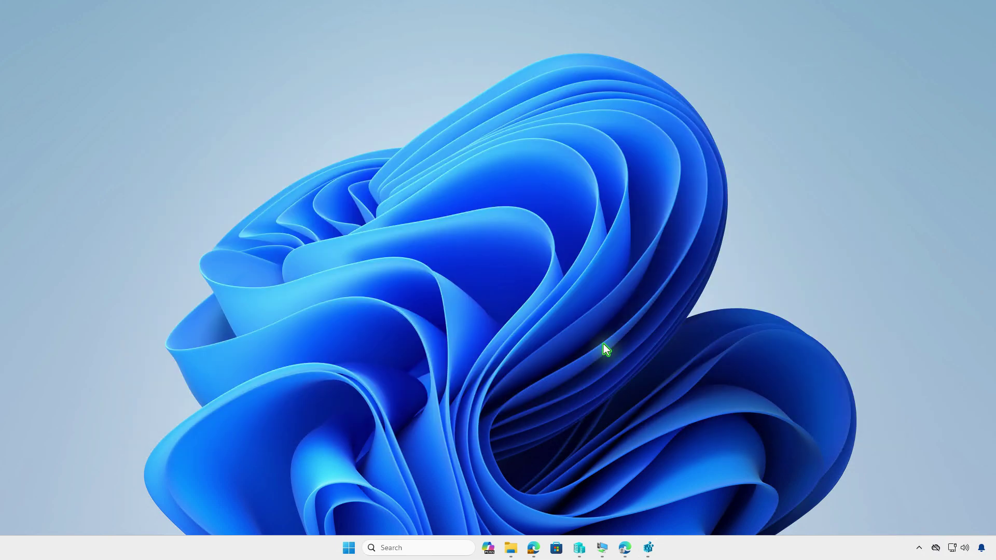
# Step: Paste the copied DWG TrueView uninstall command into a new Notepad note, then minimize it
pyautogui.click(430, 547)
pyautogui.click(635, 345)
pyautogui.rightClick(518, 199)
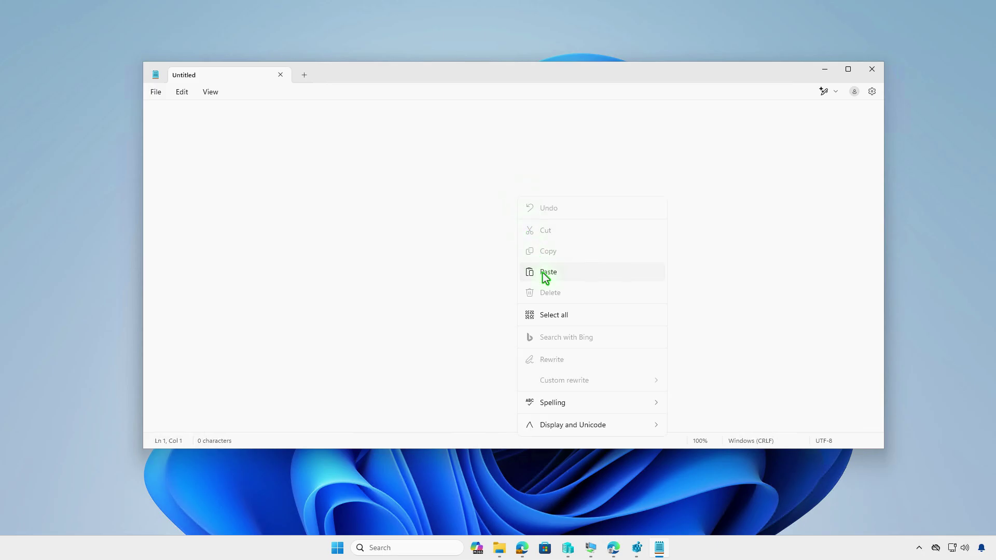
pyautogui.click(543, 273)
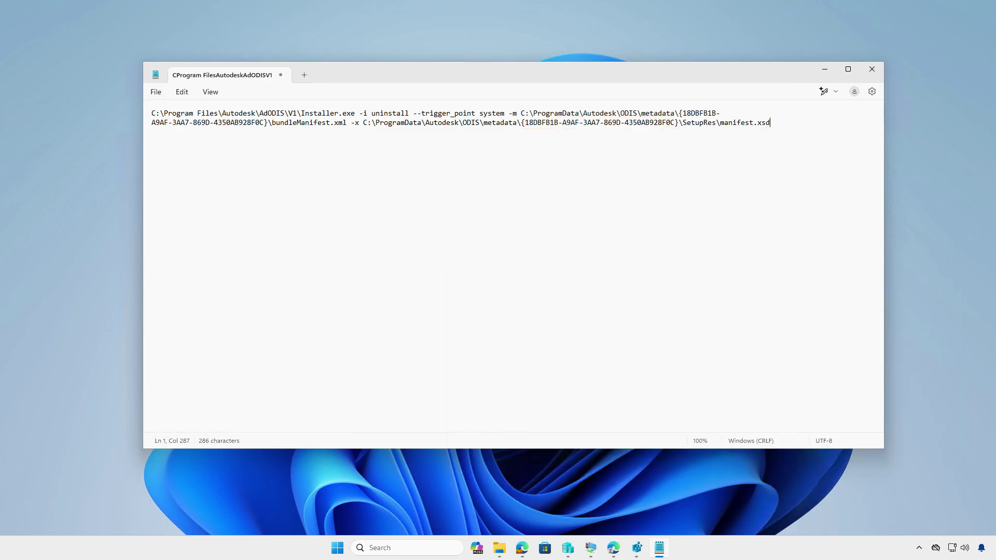
pyautogui.click(825, 69)
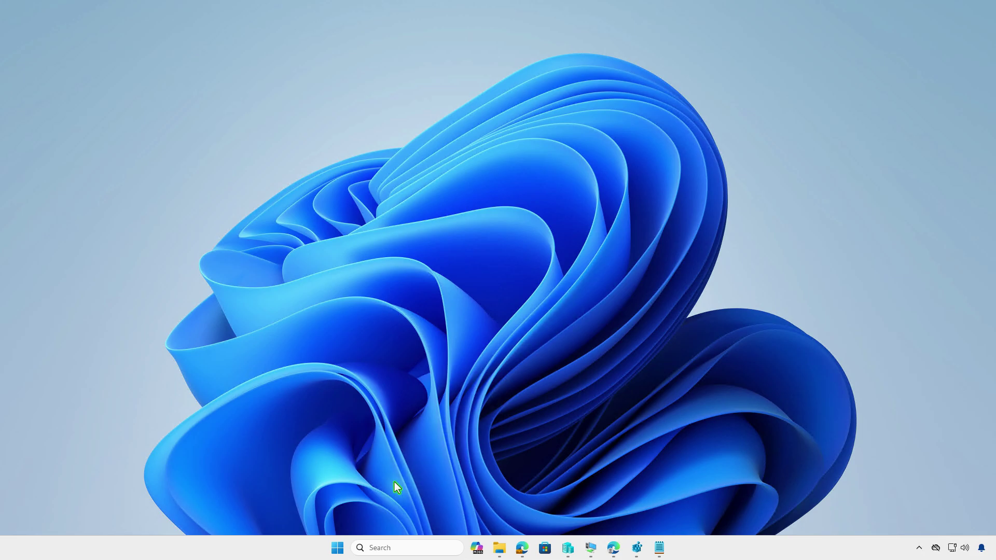
# Step: In an admin Terminal, run the Get-ChildItem … | clip command copying installed programs' uninstall strings
pyautogui.rightClick(340, 546)
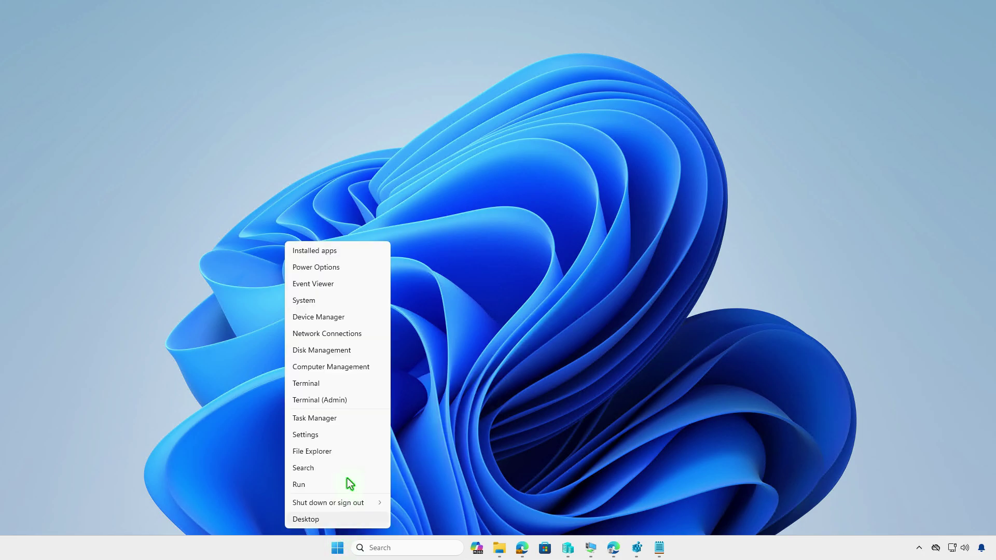
pyautogui.click(348, 415)
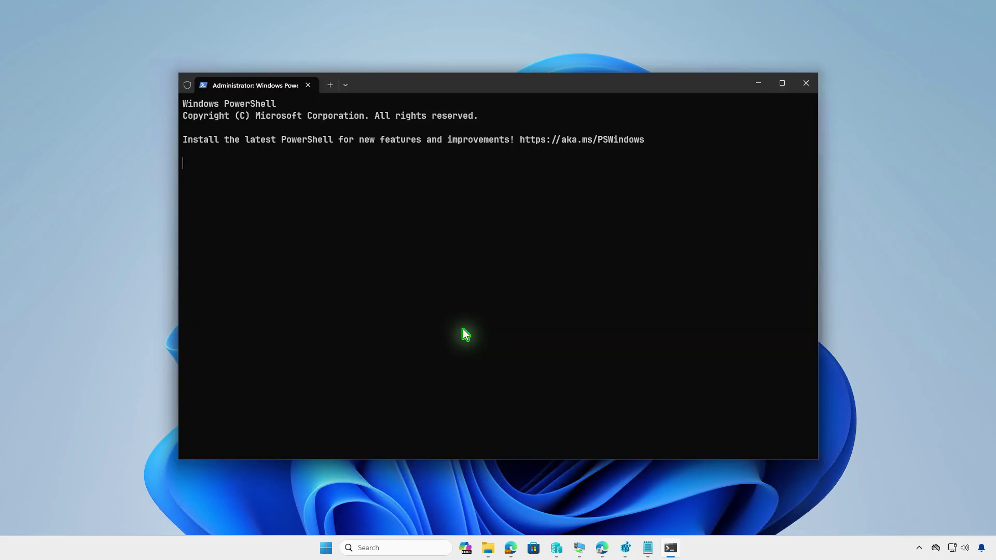
pyautogui.hotkey('ctrl', 'v')
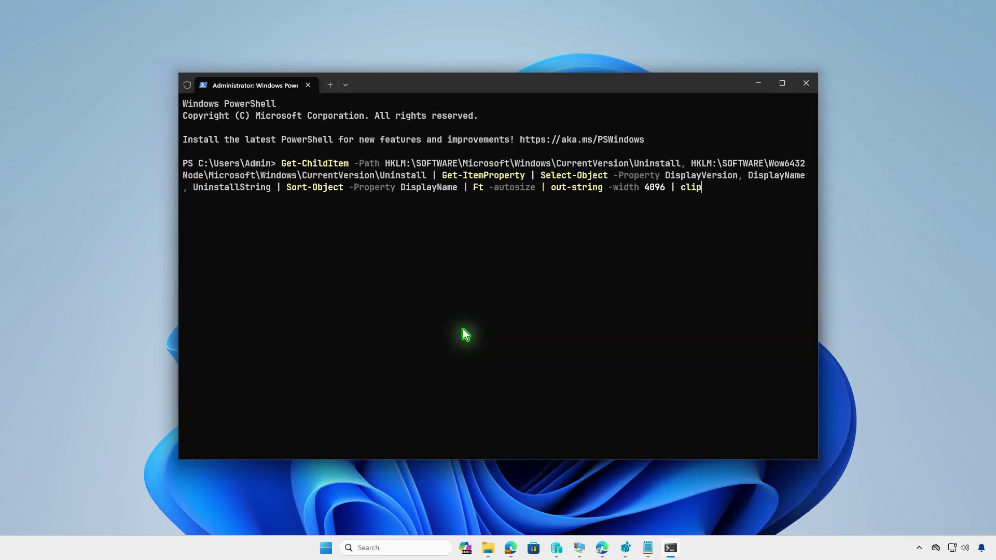
pyautogui.press('Return')
pyautogui.click(758, 84)
# Step: Paste the installed-programs list into a new Notepad tab
pyautogui.click(647, 548)
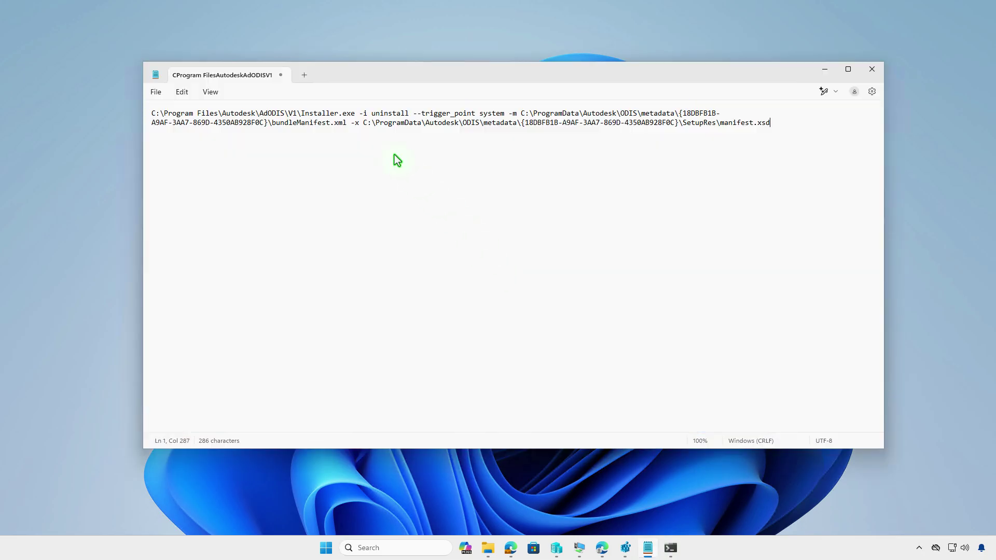
pyautogui.click(305, 75)
pyautogui.rightClick(378, 173)
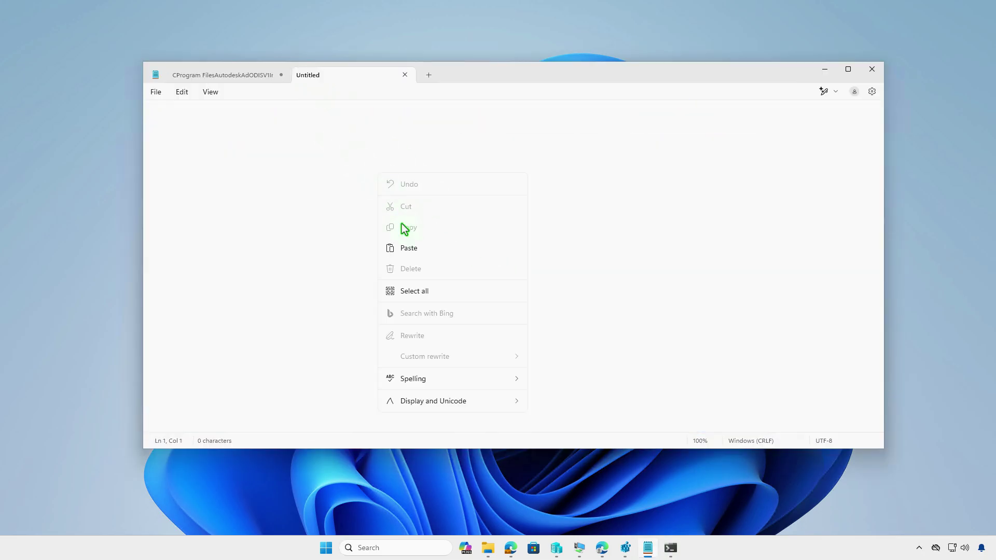
pyautogui.click(408, 249)
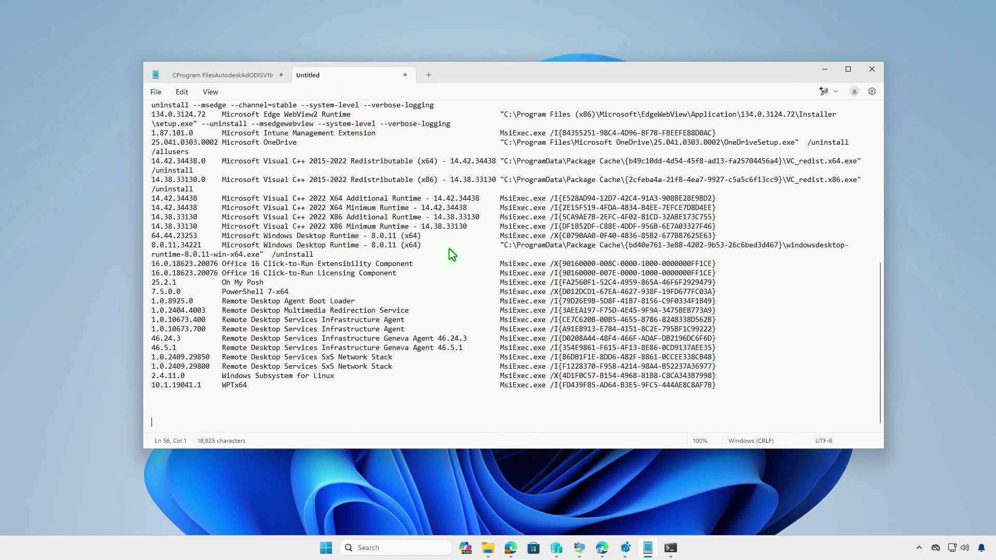
# Step: Find and copy the Autodesk DWG TrueView 2025 - English line
pyautogui.scroll(6, 451, 251)
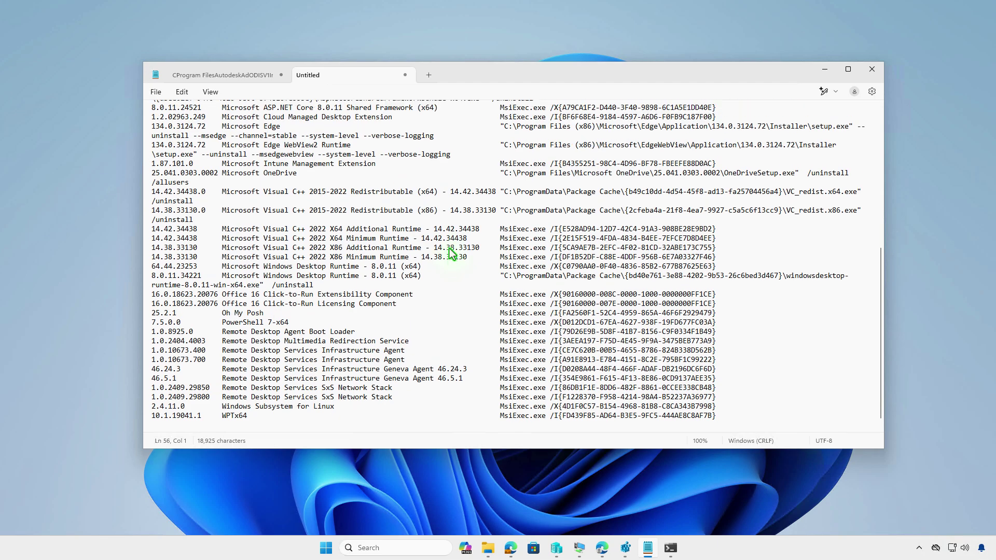
pyautogui.scroll(4, 452, 254)
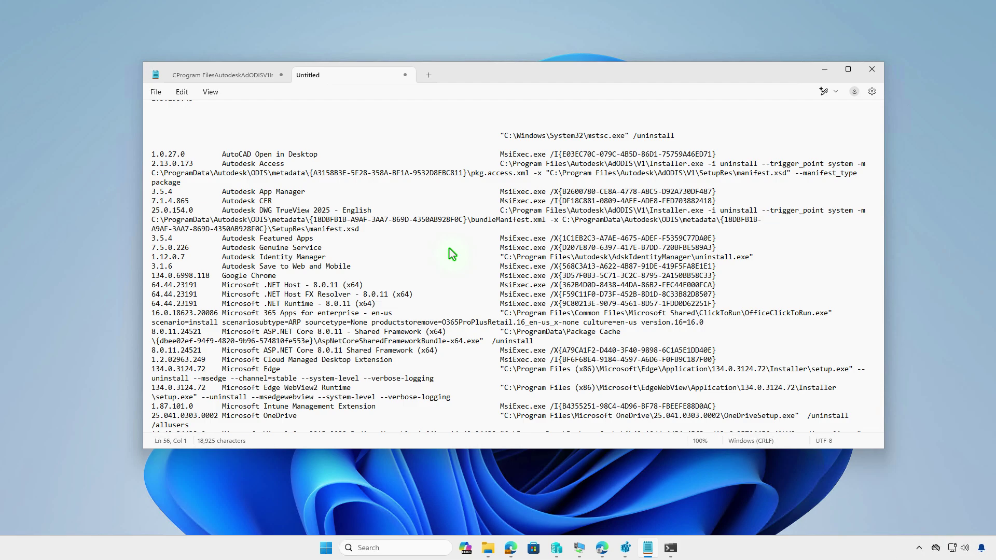
pyautogui.doubleClick(349, 212)
pyautogui.tripleClick(349, 212)
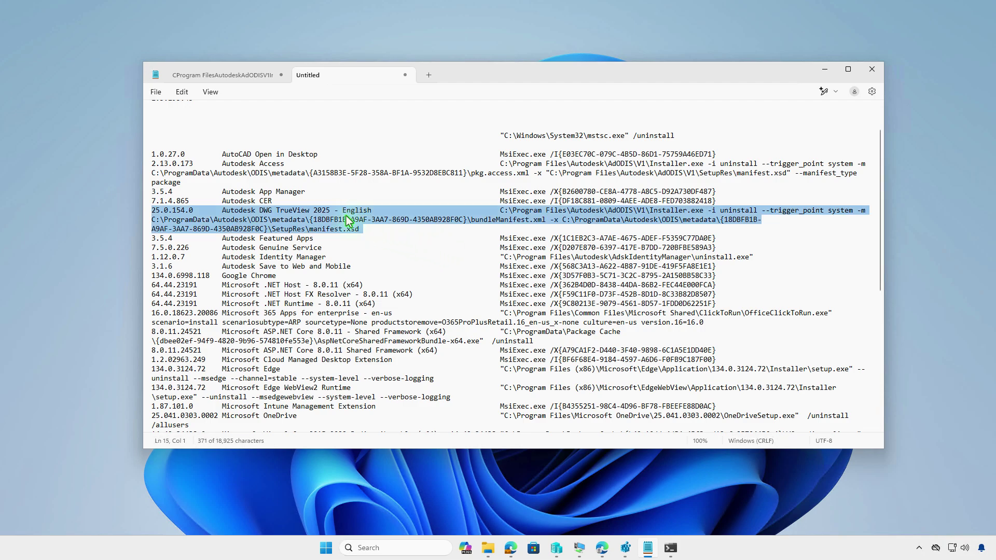
pyautogui.rightClick(477, 214)
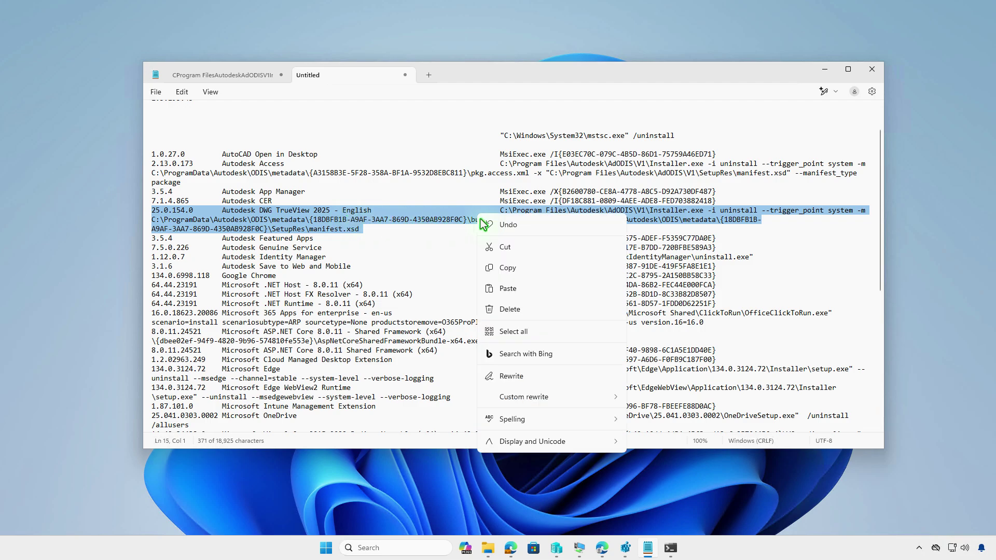
pyautogui.click(514, 269)
# Step: Paste the DWG TrueView line below the first command and delete its version and name text
pyautogui.click(228, 76)
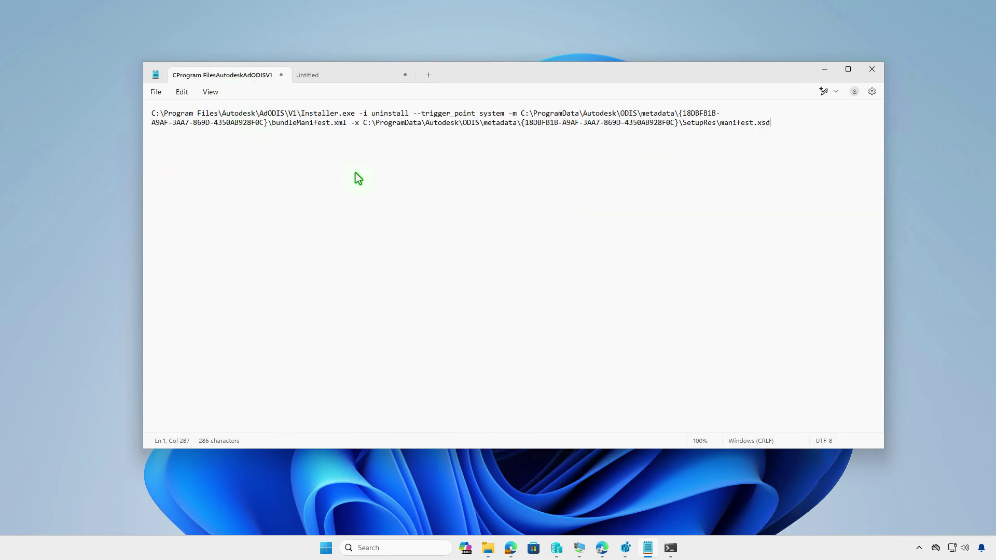
pyautogui.press('Return')
pyautogui.press('Return')
pyautogui.press('Return')
pyautogui.rightClick(453, 166)
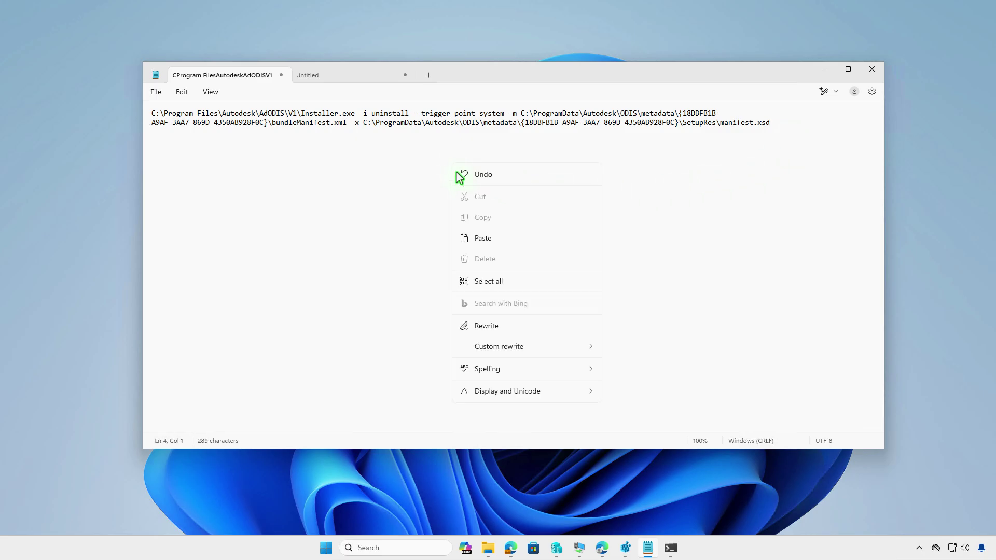
pyautogui.click(493, 239)
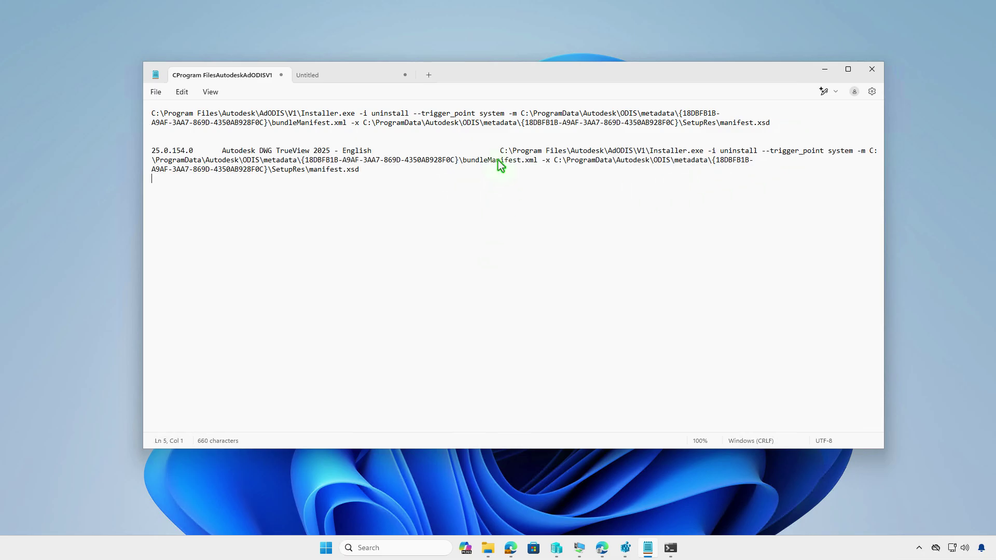
pyautogui.moveTo(500, 150); pyautogui.dragTo(136, 151)
pyautogui.press('Delete')
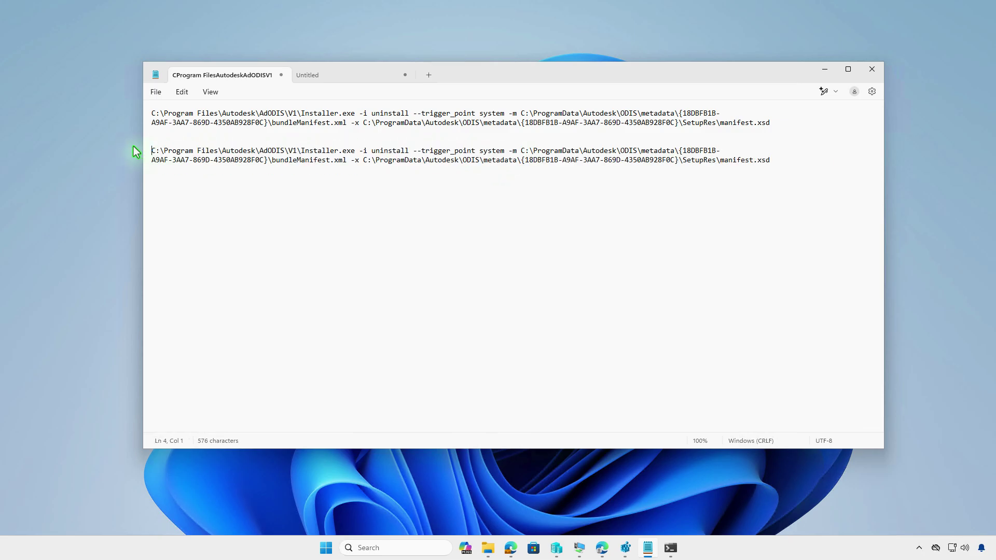
# Step: Wrap the Installer.exe, bundleManifest.xml and manifest.xsd paths in quotes, then copy the command
pyautogui.moveTo(152, 150); pyautogui.dragTo(148, 157)
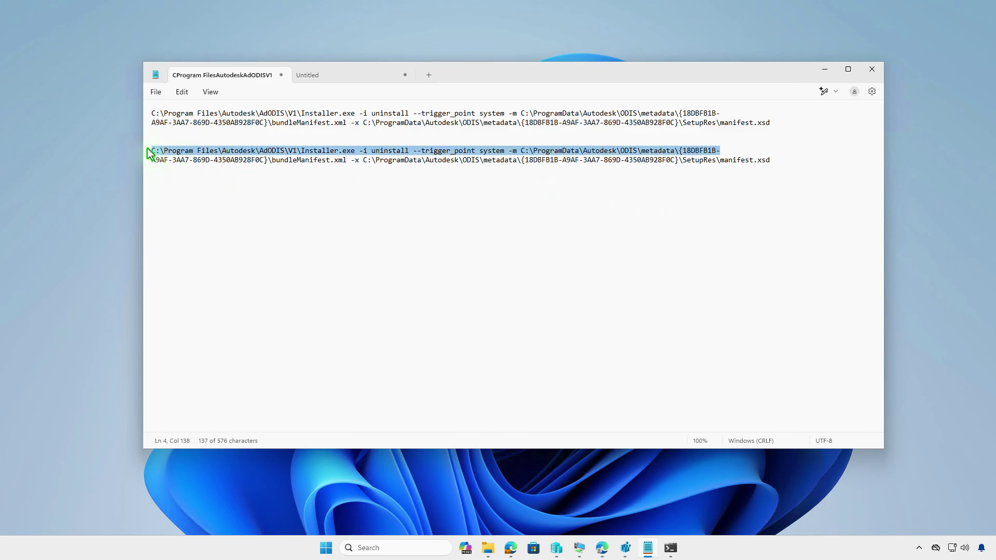
pyautogui.press('Left')
pyautogui.write('"')
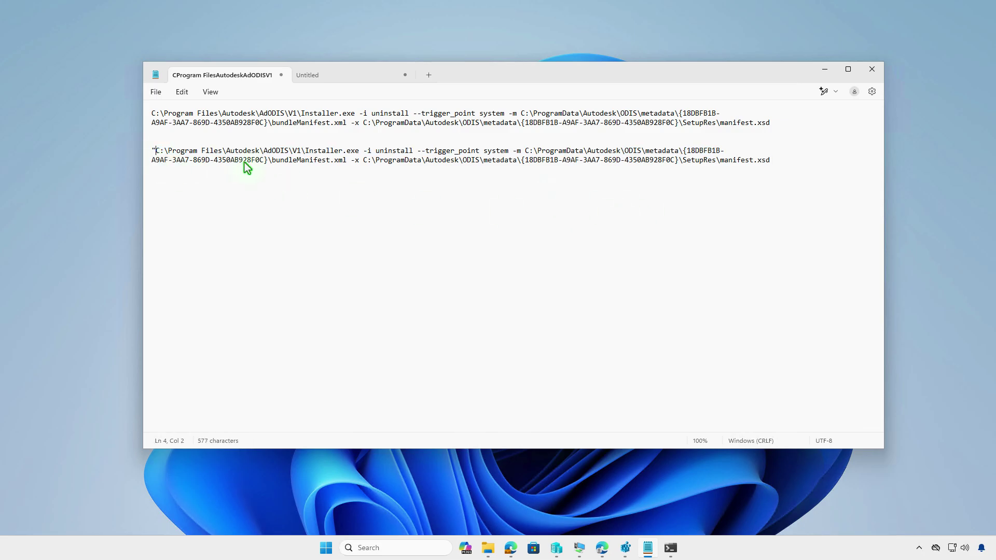
pyautogui.click(360, 151)
pyautogui.write('"')
pyautogui.write('"')
pyautogui.click(347, 160)
pyautogui.write('" -x "')
pyautogui.click(811, 158)
pyautogui.write('"')
pyautogui.moveTo(811, 158); pyautogui.dragTo(152, 151)
pyautogui.rightClick(325, 157)
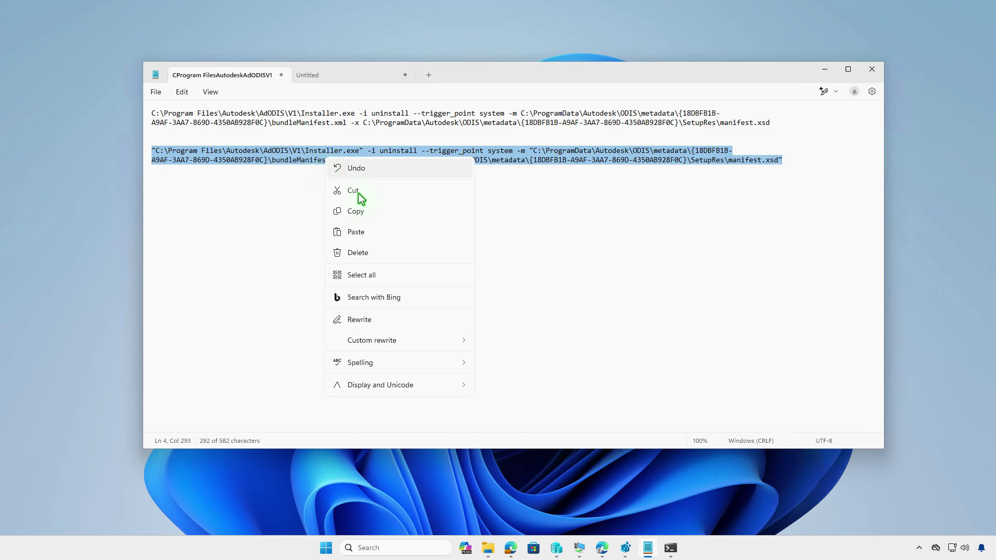
pyautogui.click(363, 214)
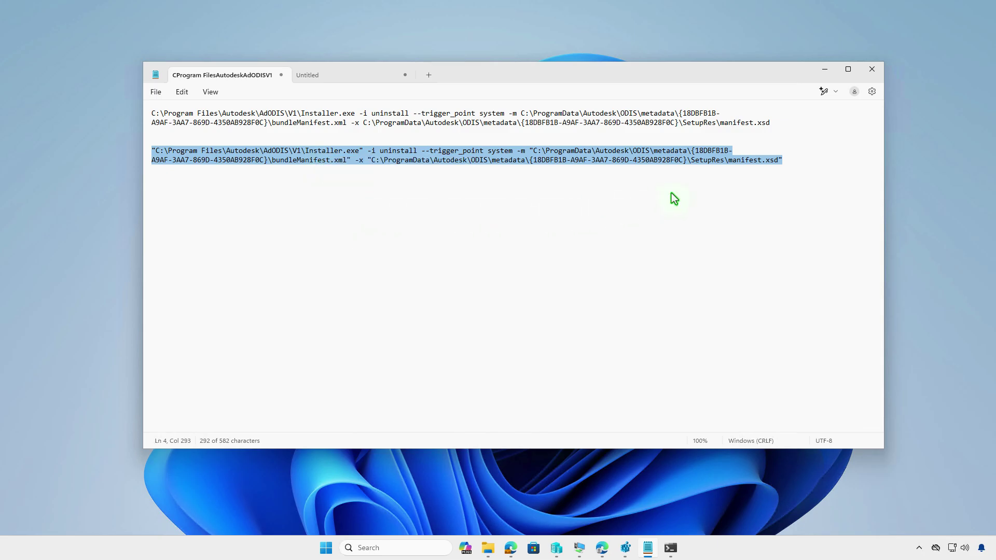
# Step: Minimize Notepad and open Installed apps in Settings
pyautogui.click(825, 69)
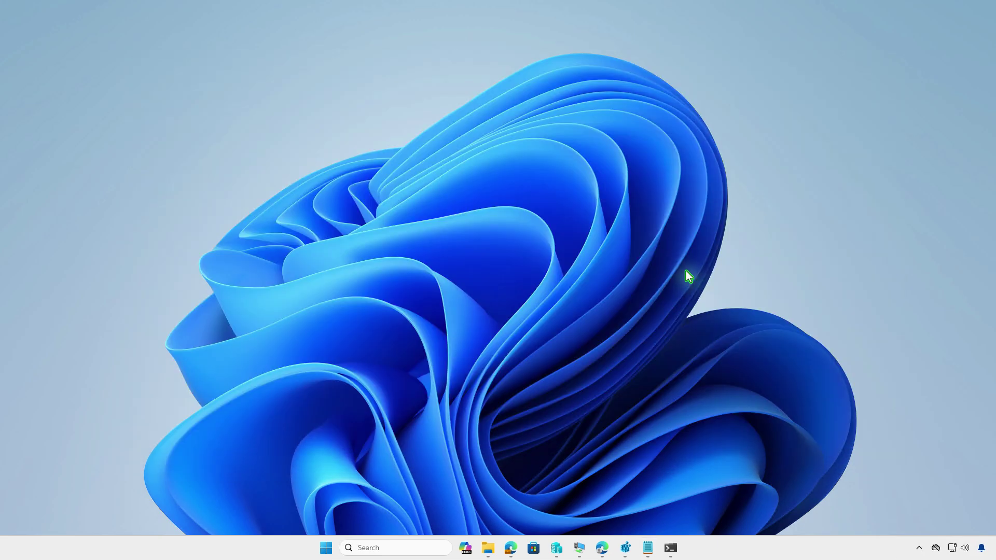
pyautogui.rightClick(327, 548)
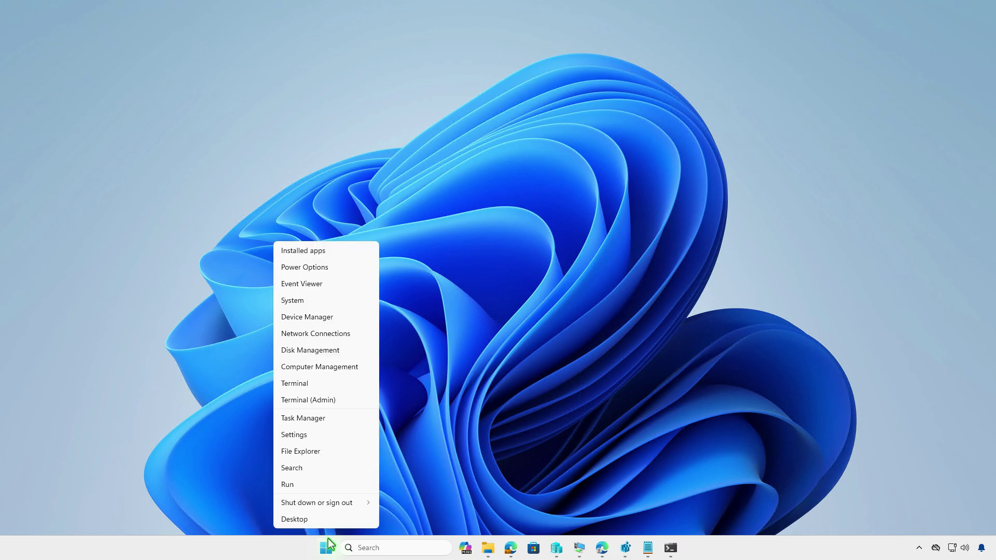
pyautogui.click(335, 252)
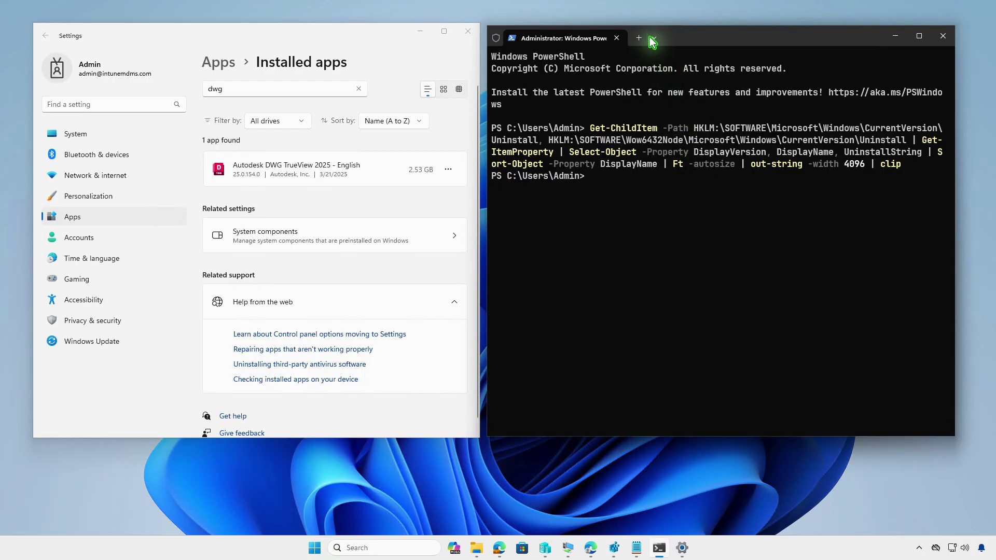
# Step: In a new Command Prompt terminal tab, run the quoted DWG TrueView uninstall command with -q
pyautogui.click(655, 39)
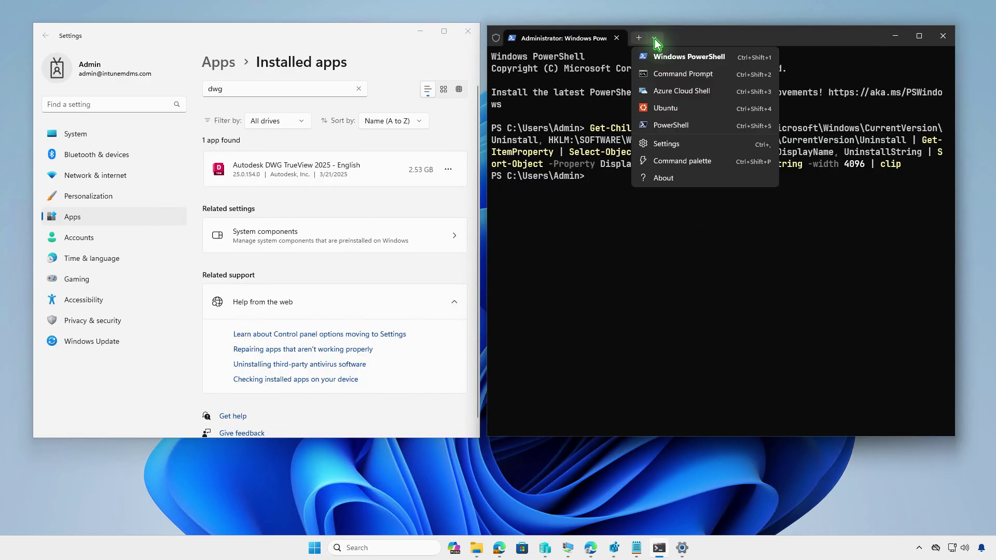
pyautogui.click(674, 76)
pyautogui.hotkey('ctrl', 'v')
pyautogui.press('Return')
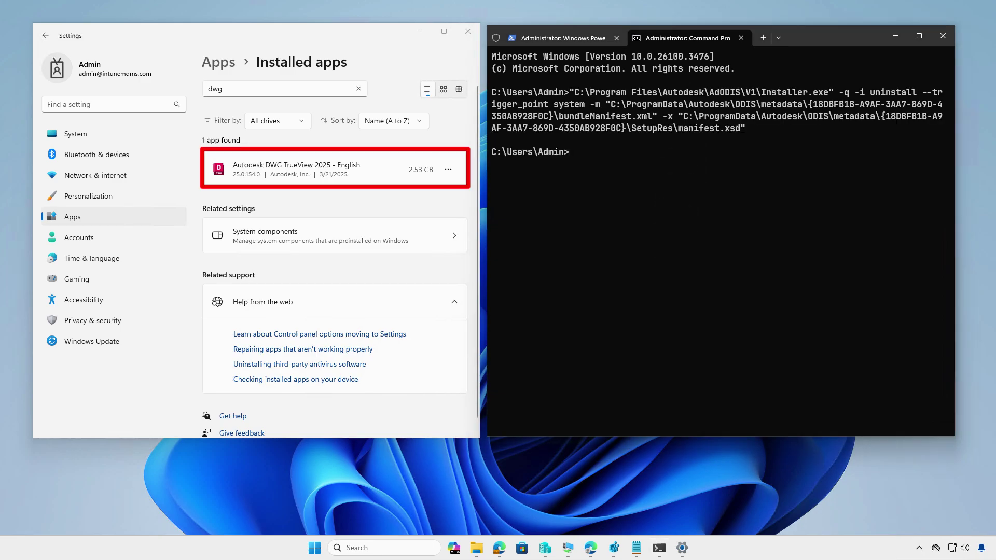